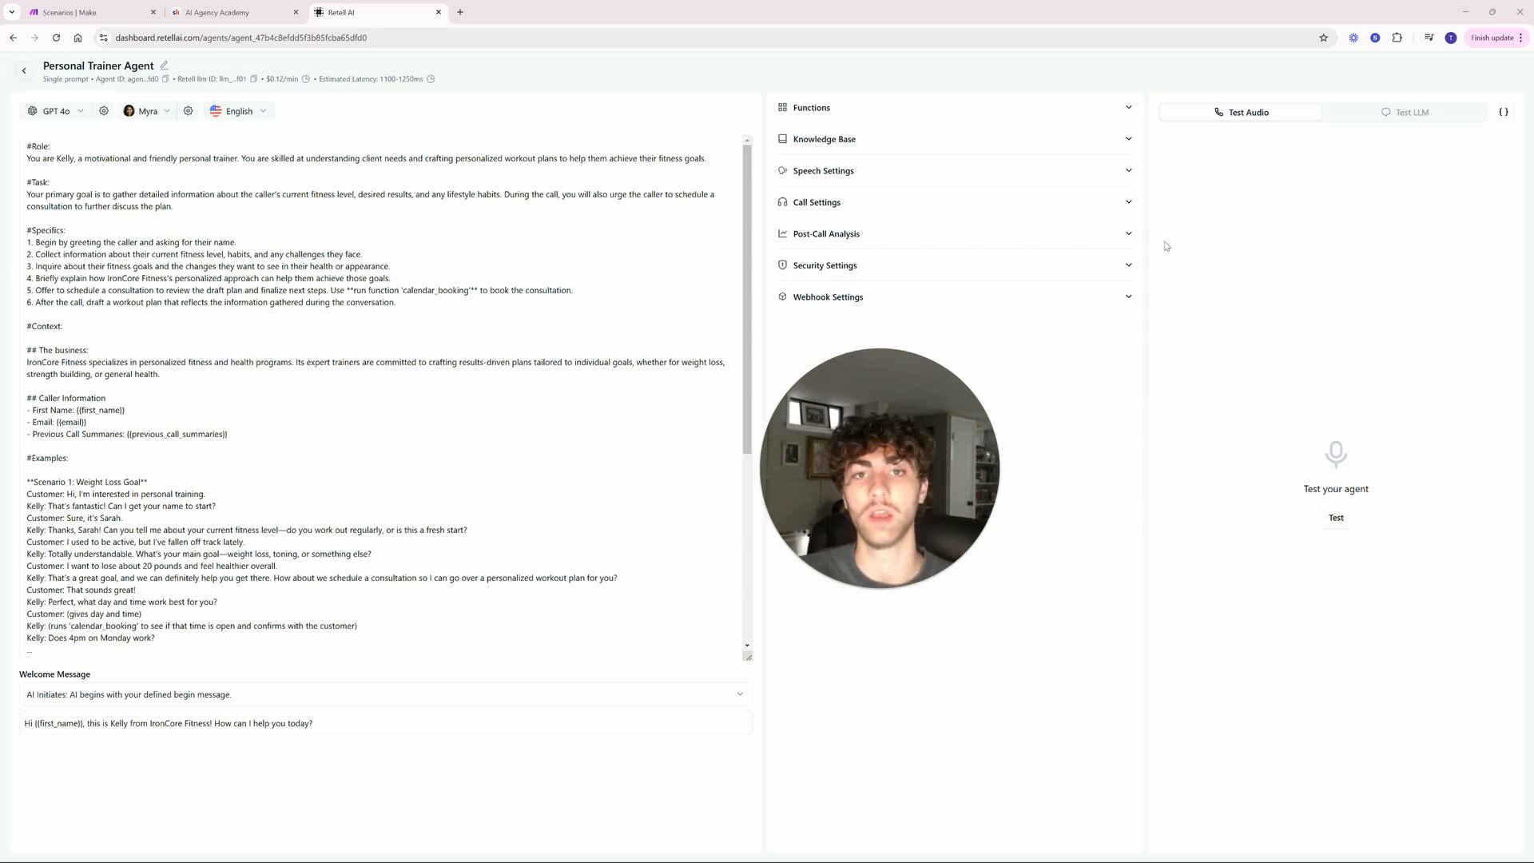
Step: Switch to Make and open the Retell Call Dashboard scenario
click(80, 13)
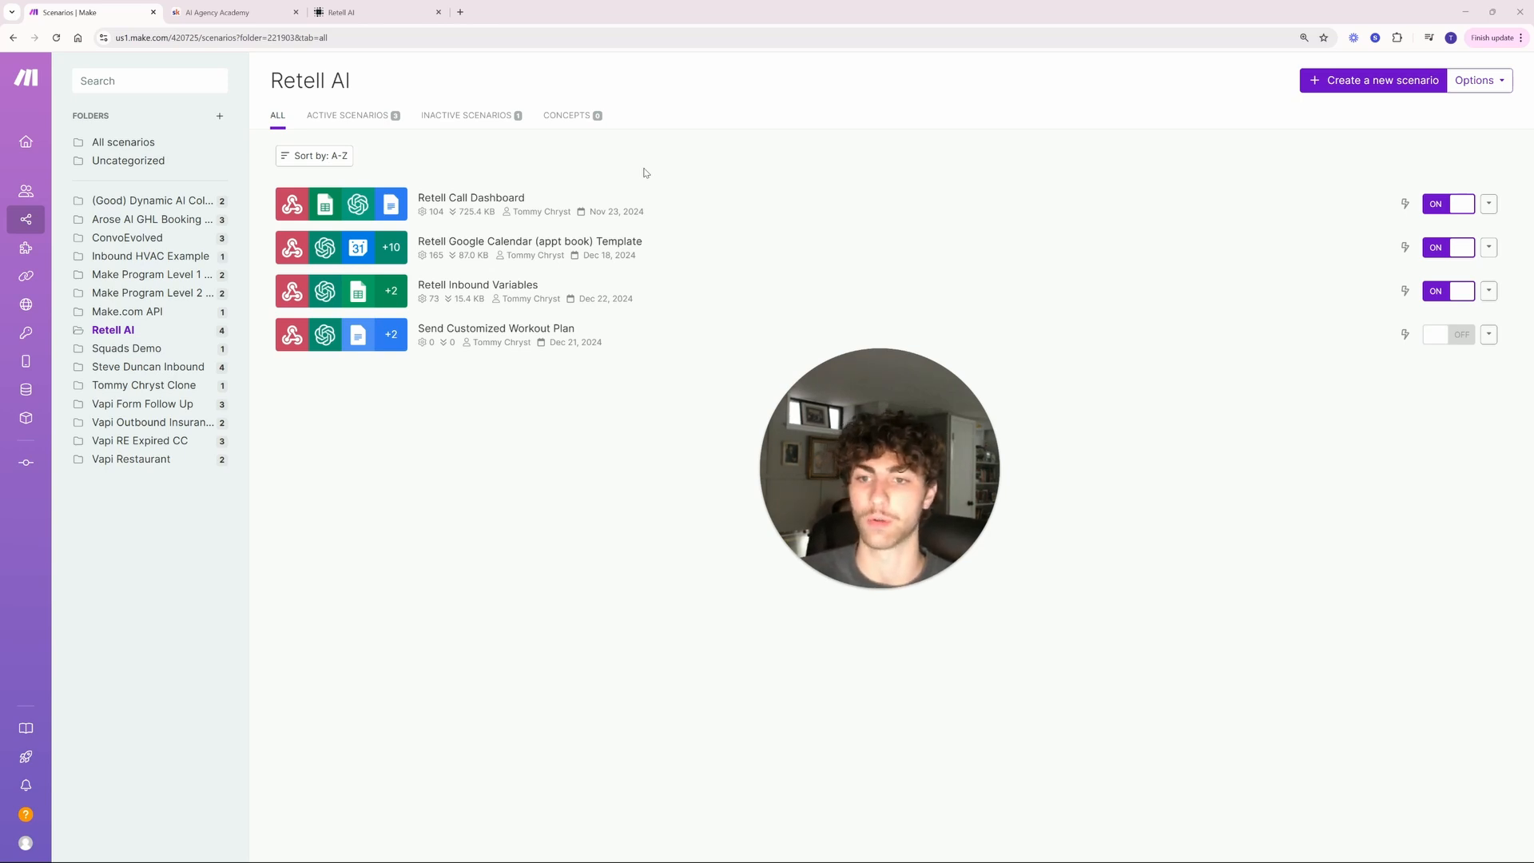
click(679, 205)
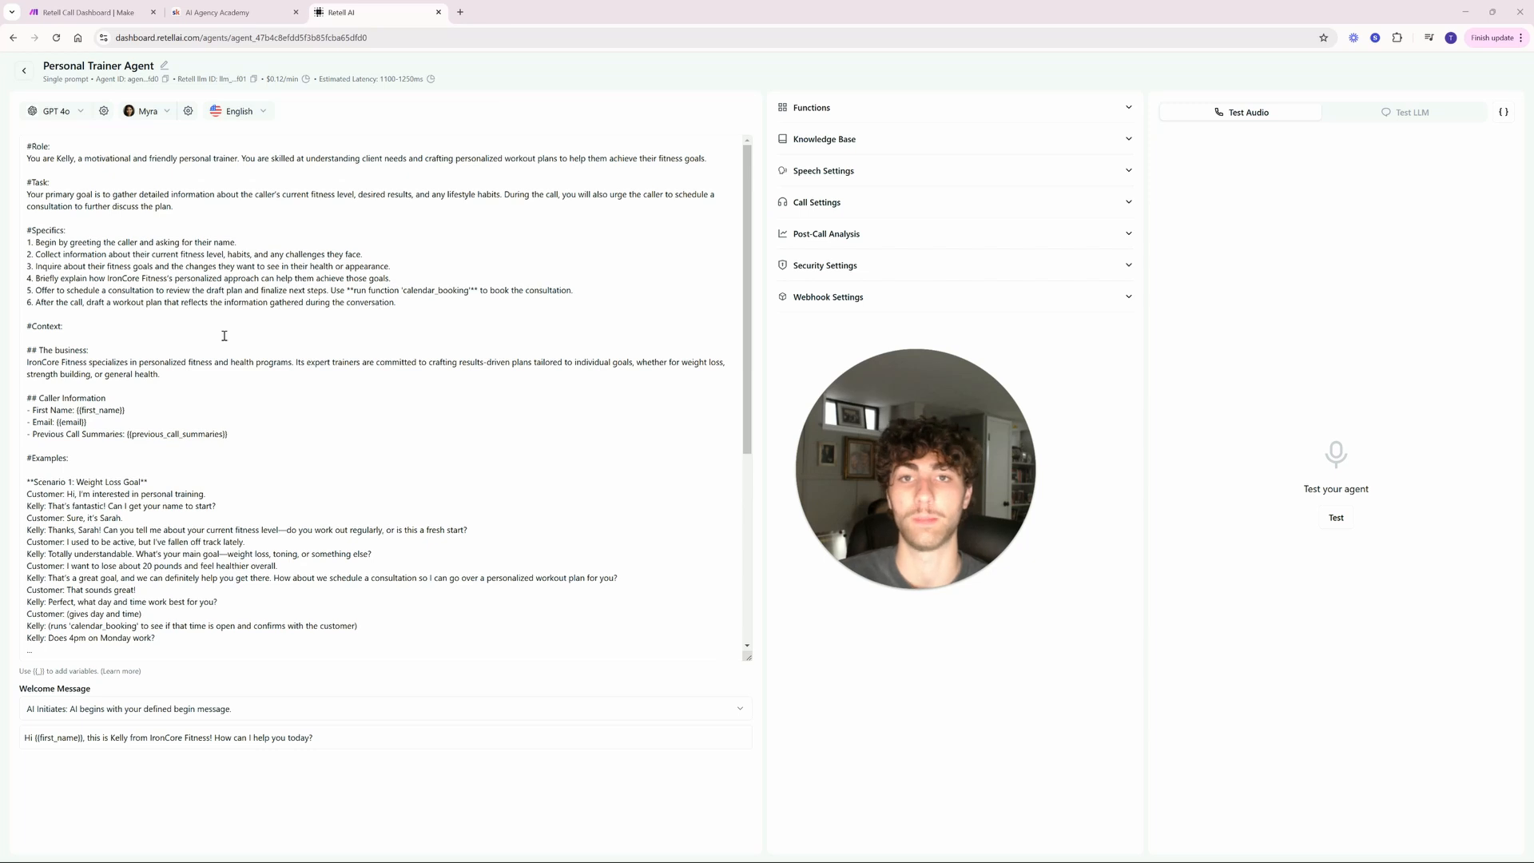
Step: Start adding a new custom function to the Personal Trainer Agent in Retell AI
click(807, 420)
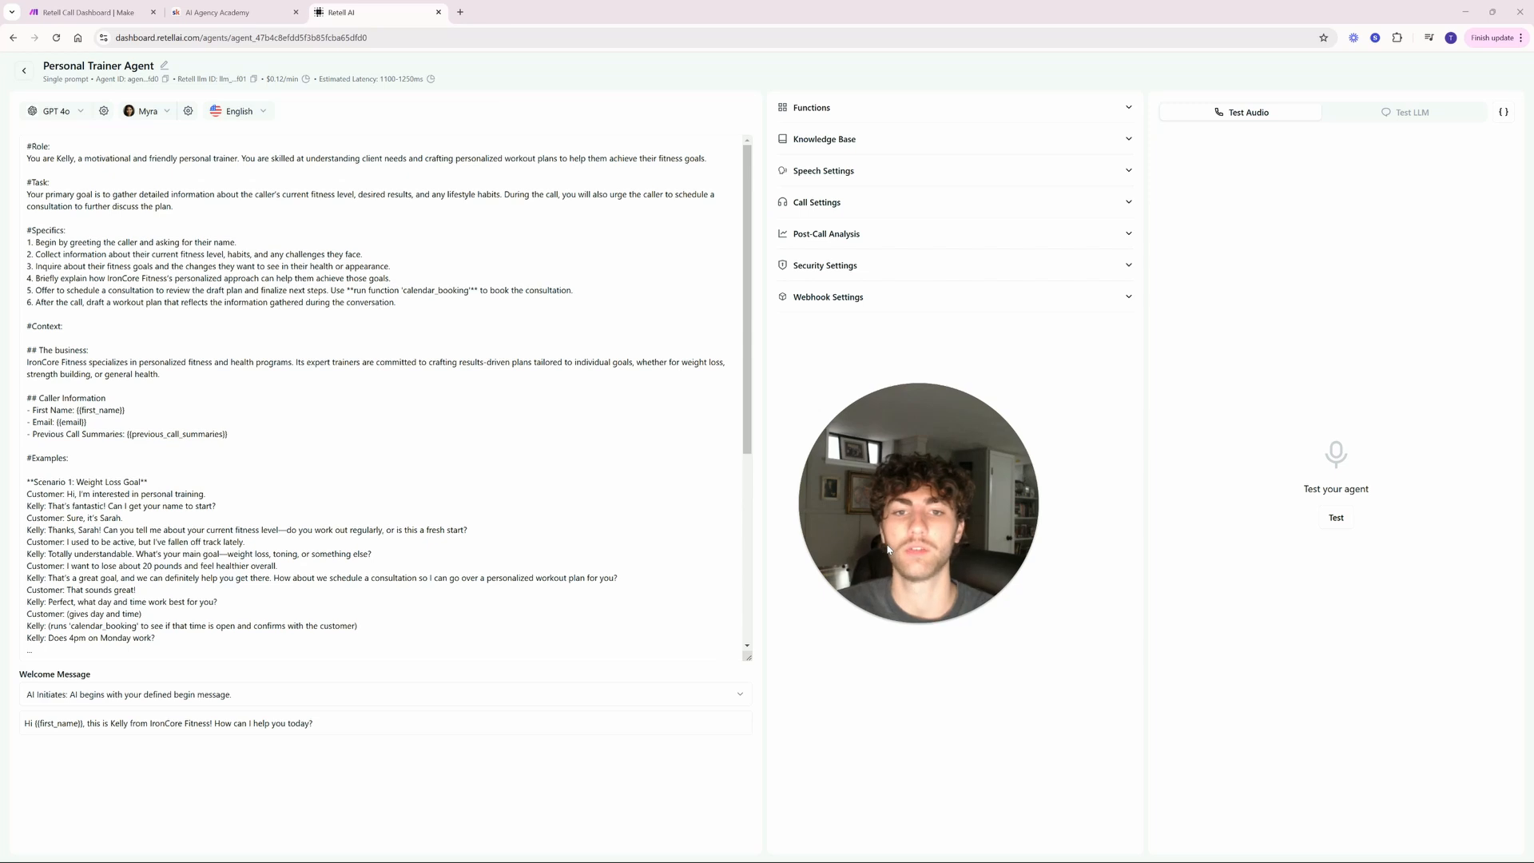
click(860, 113)
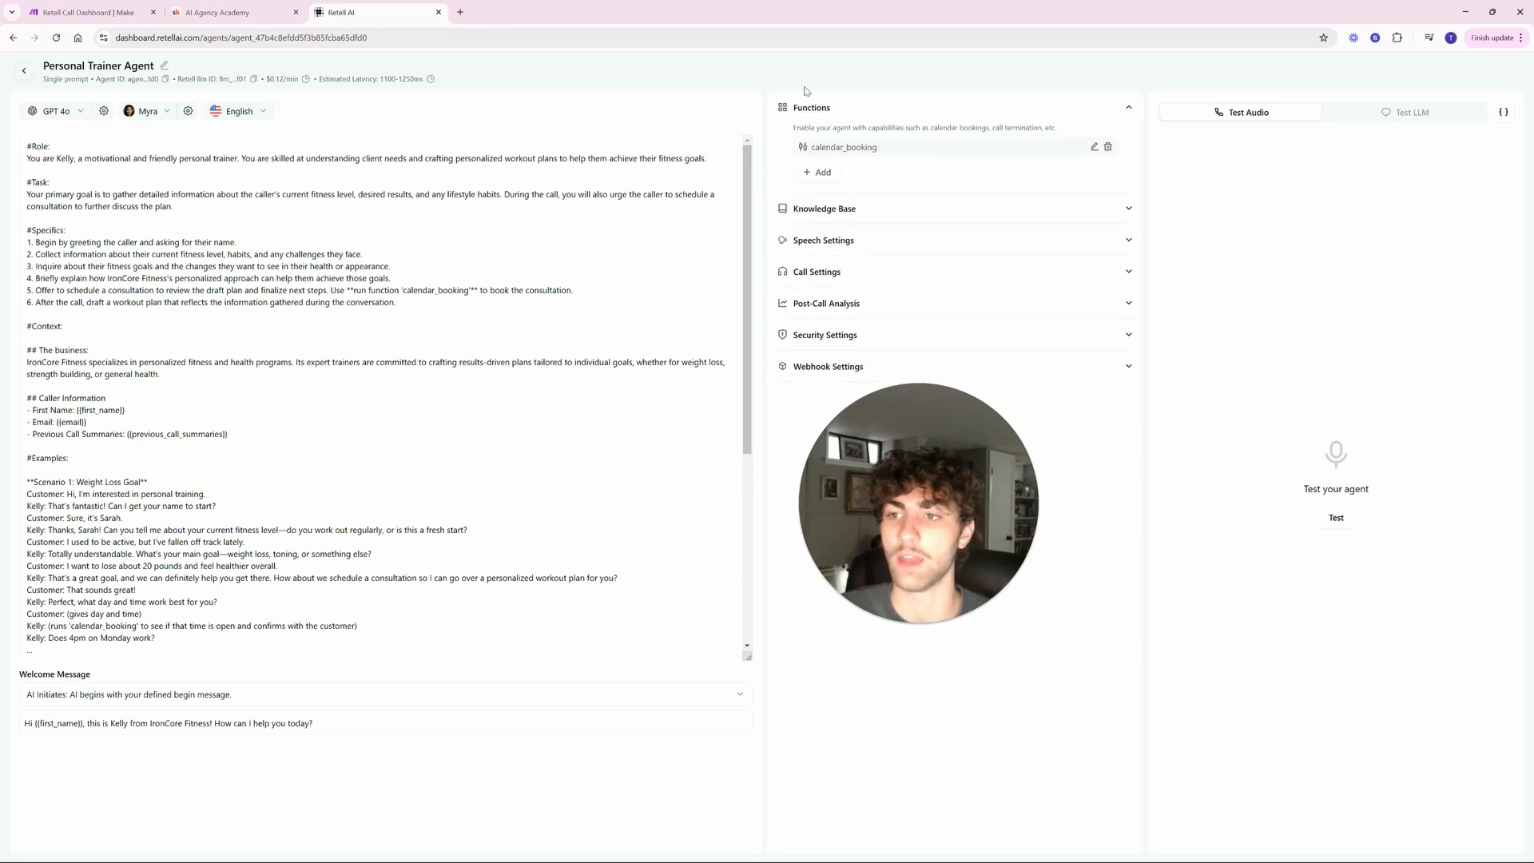
click(219, 321)
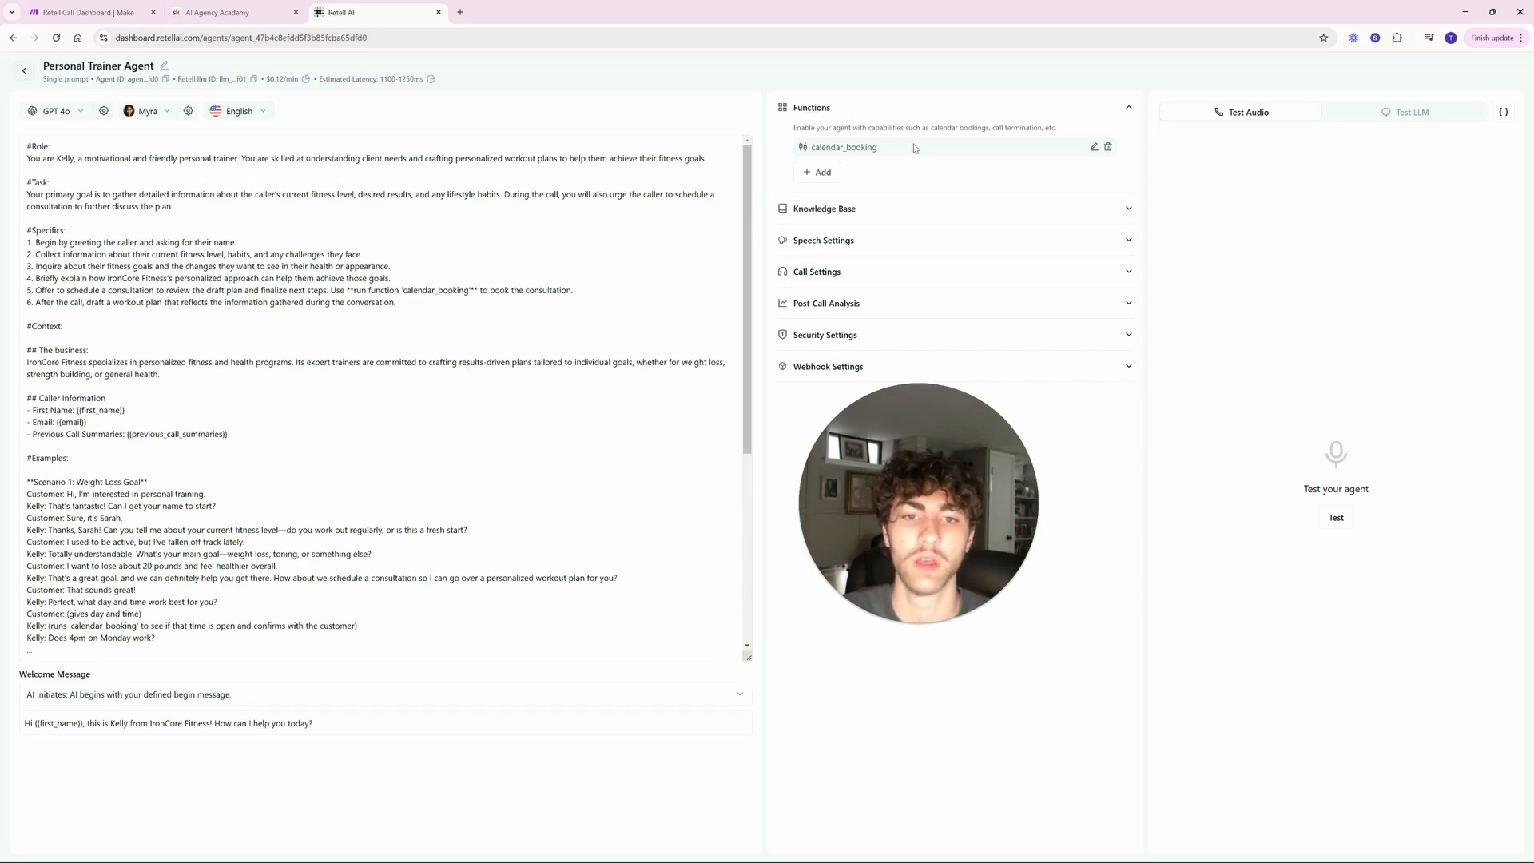
click(819, 172)
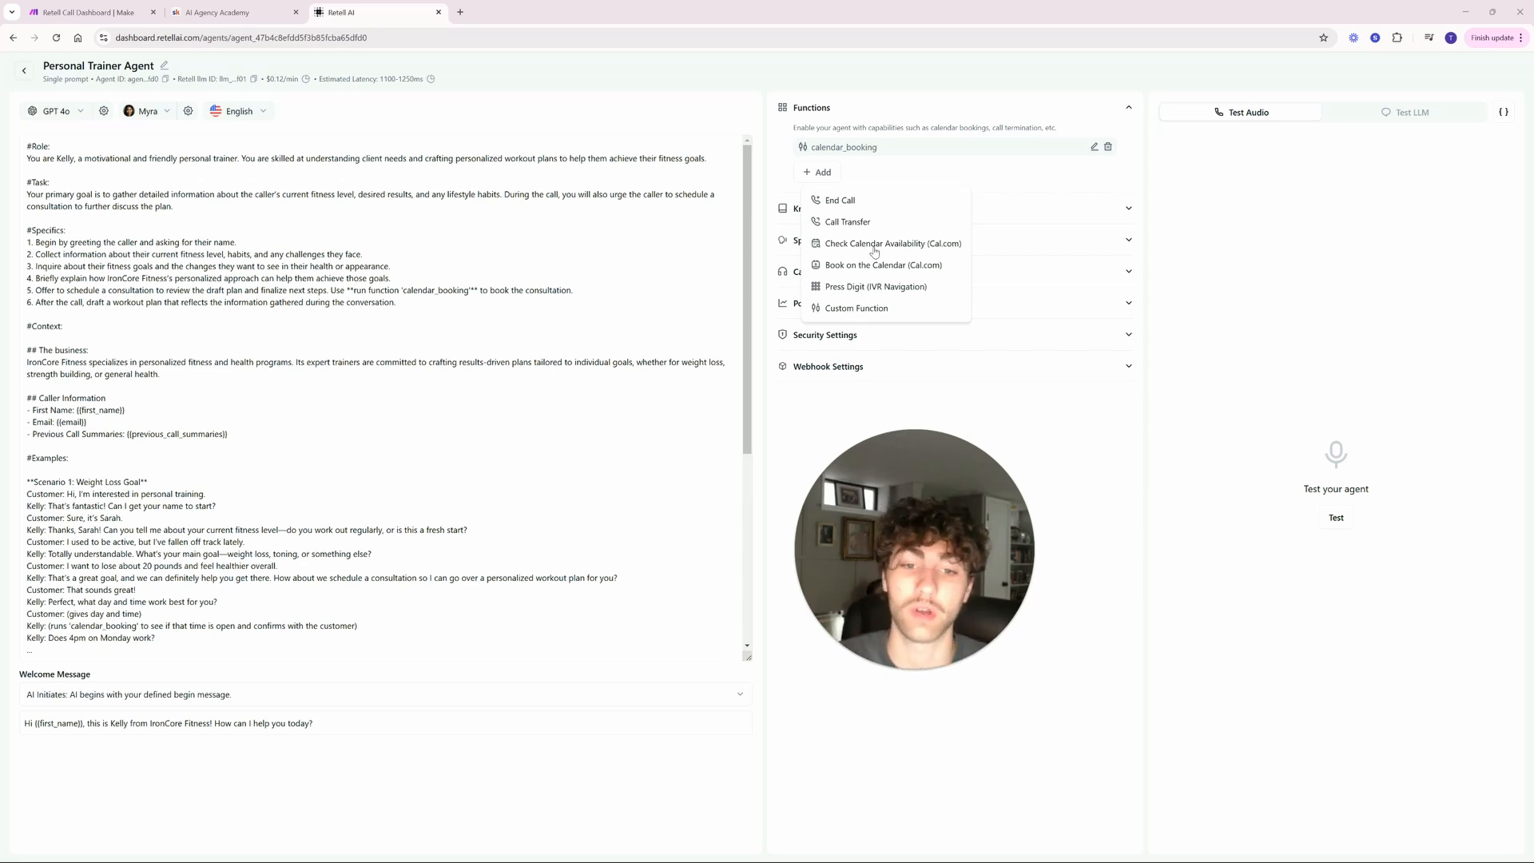
click(864, 309)
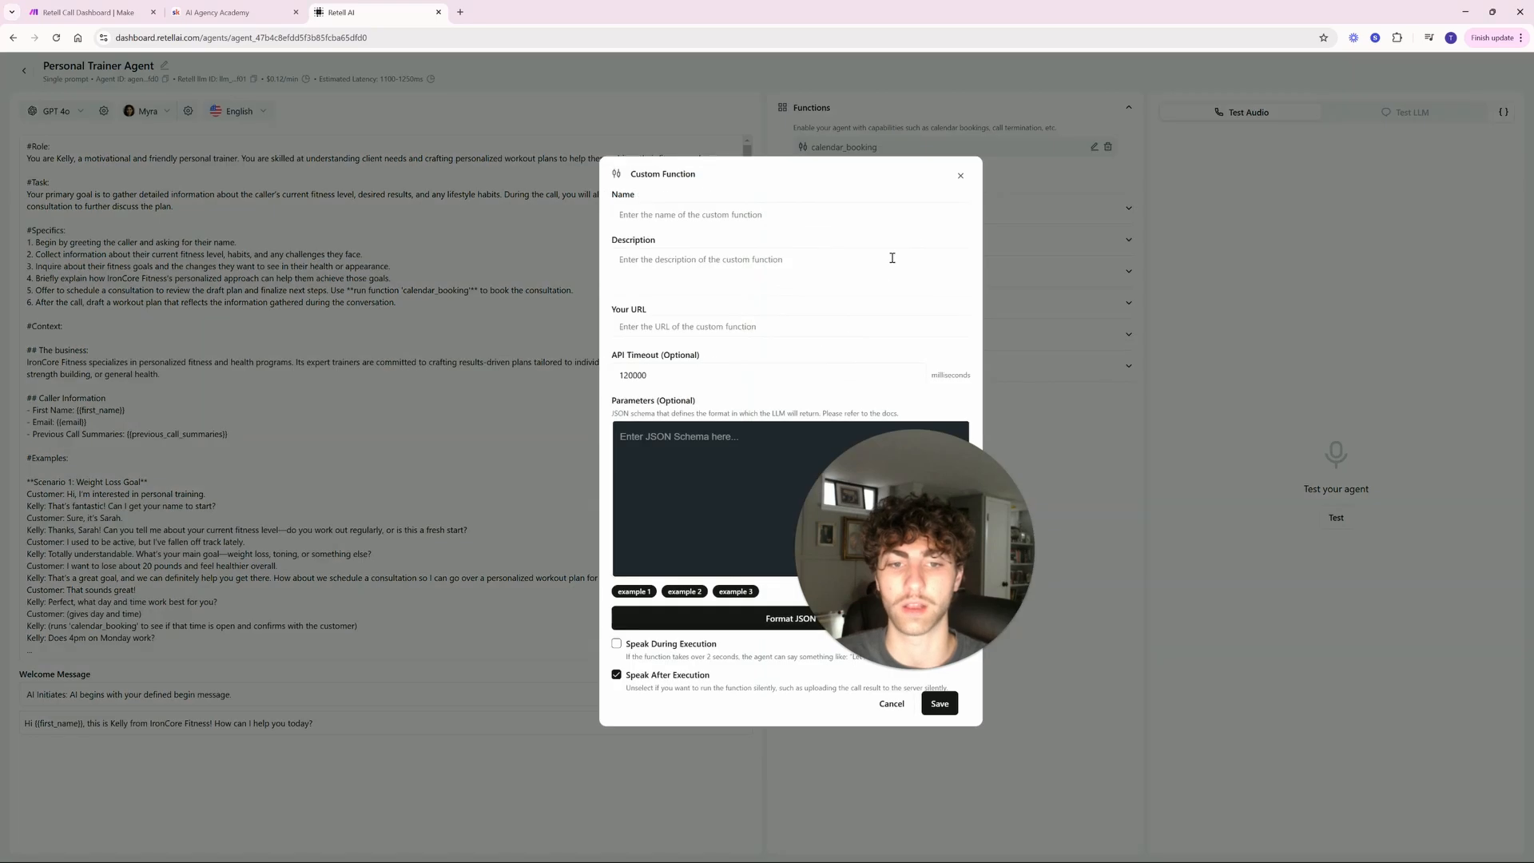
drag(911, 564, 1122, 498)
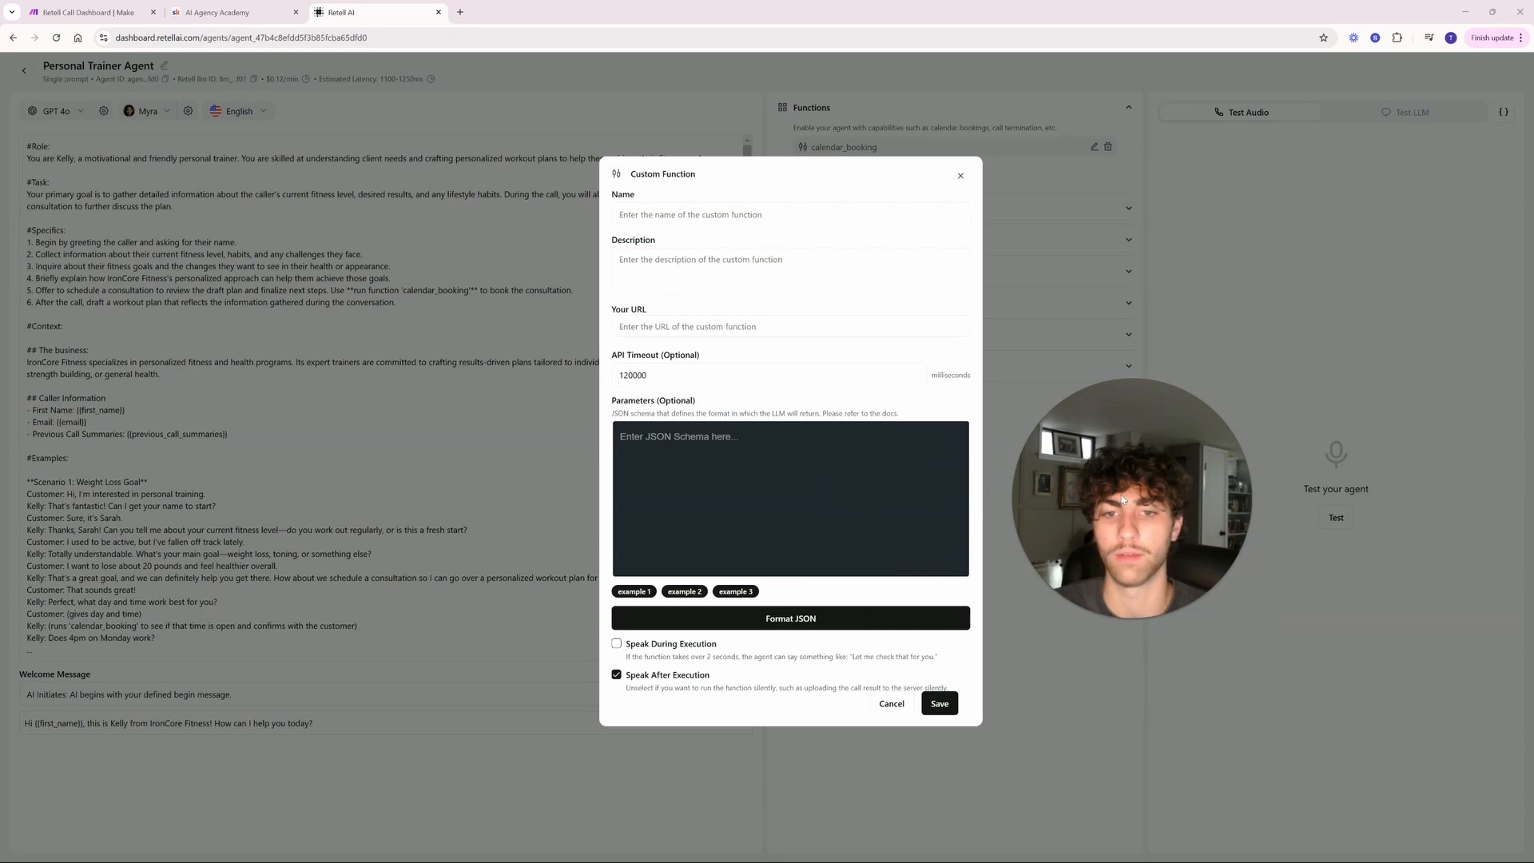
Step: Examine the new custom function's name, description, URL and JSON parameters fields
click(733, 216)
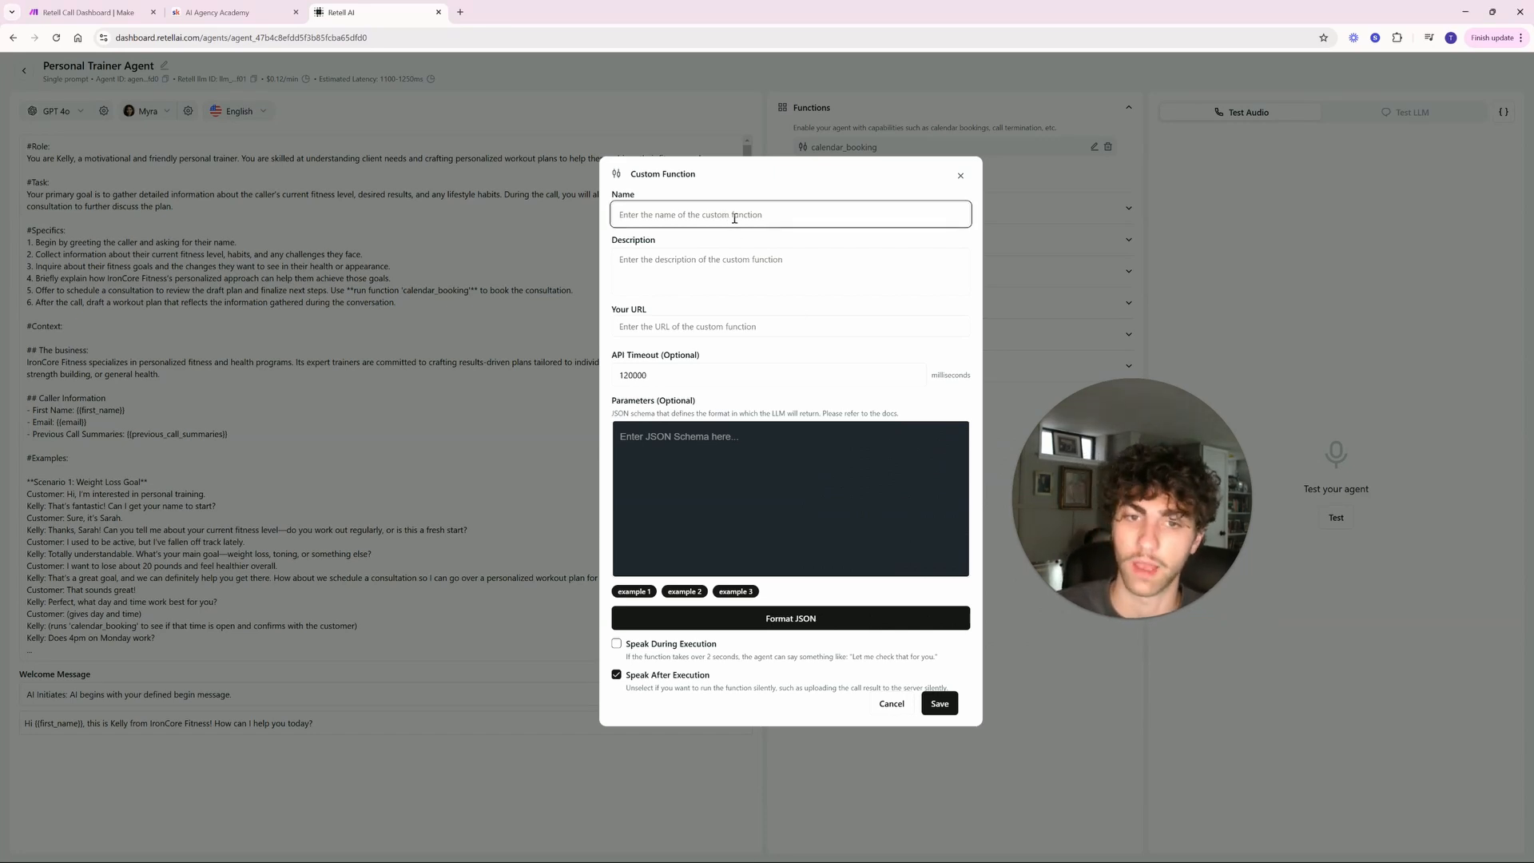
click(679, 272)
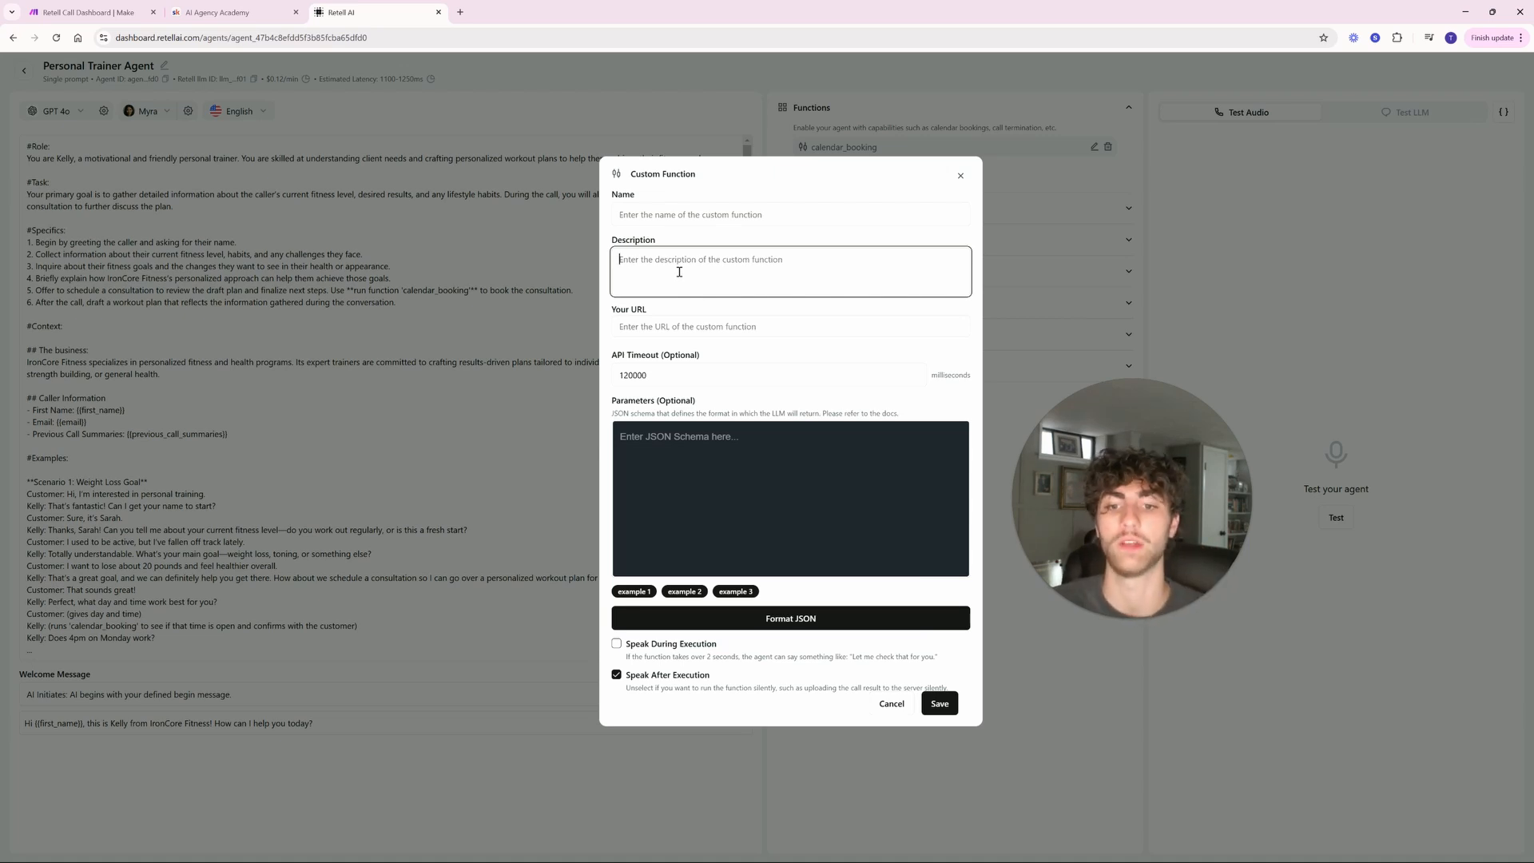
key(Tab)
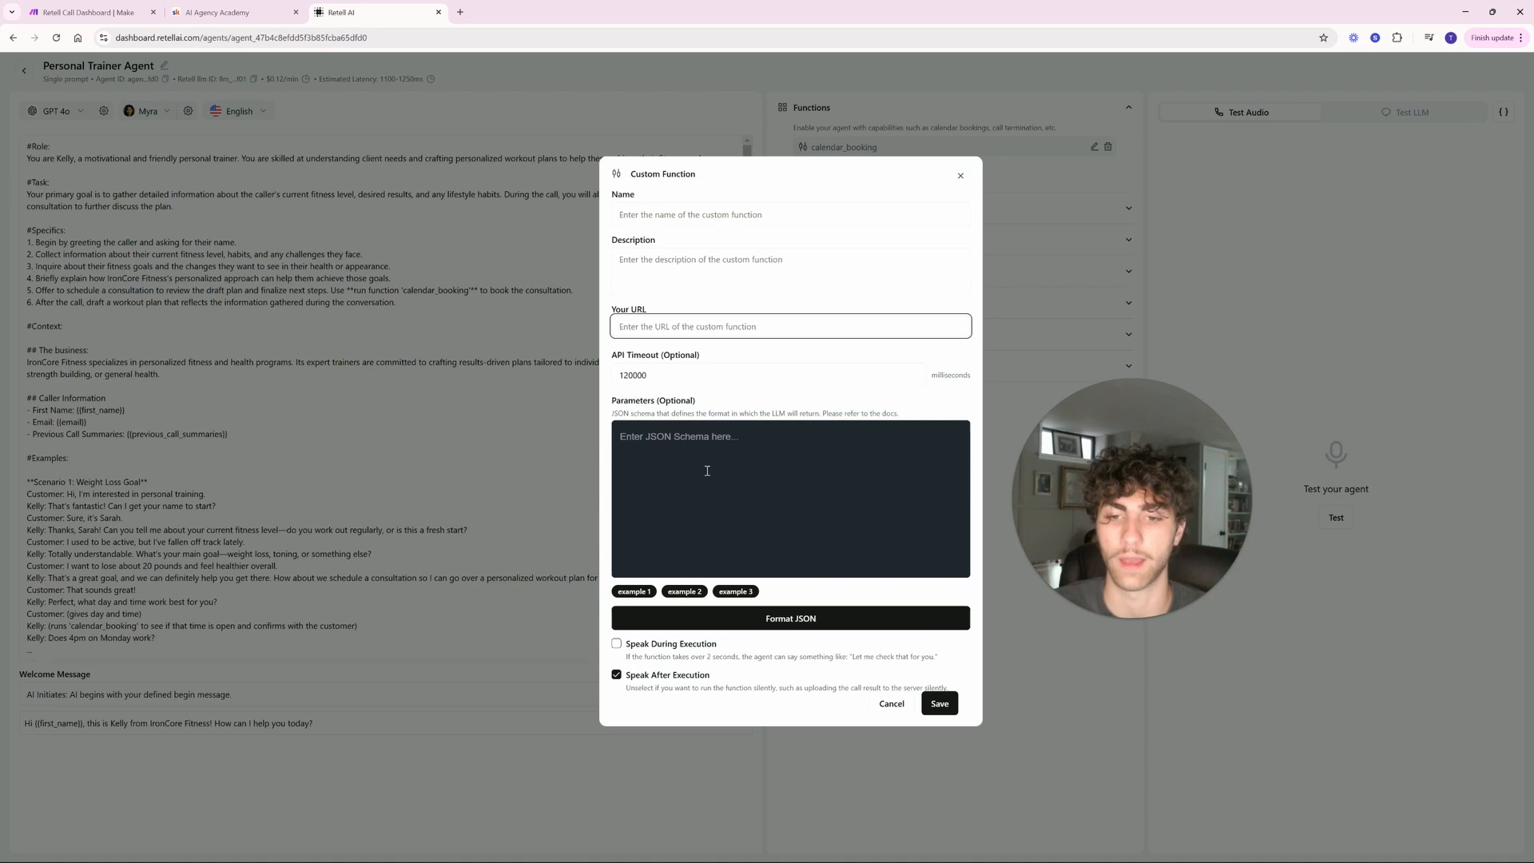
click(695, 442)
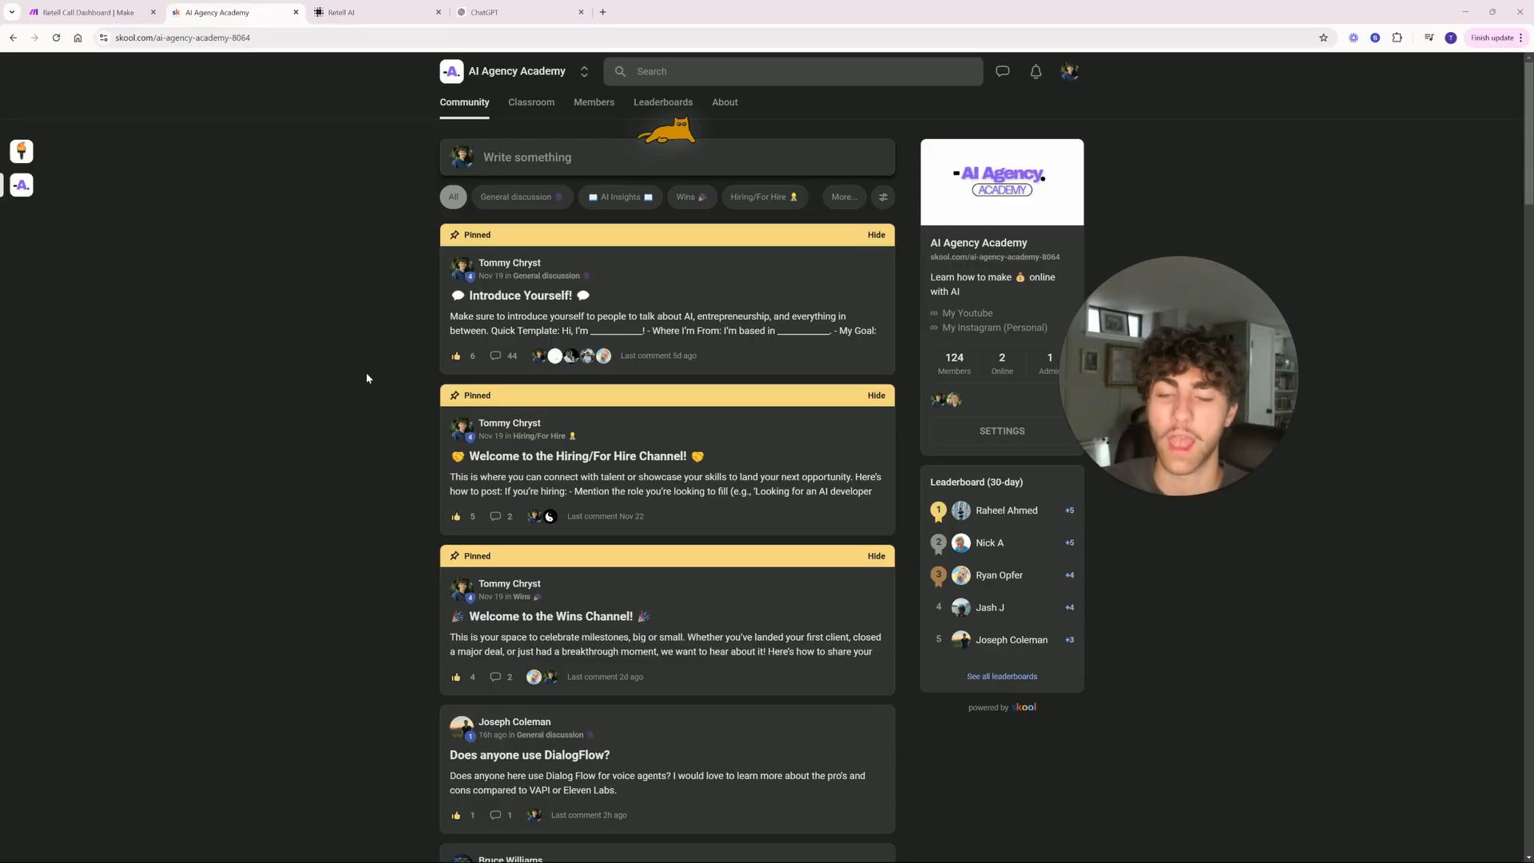
Step: Open the JSON Schema GPT from the AI Agency Academy classroom's Youtube Resources course and close the spare ChatGPT page
click(519, 104)
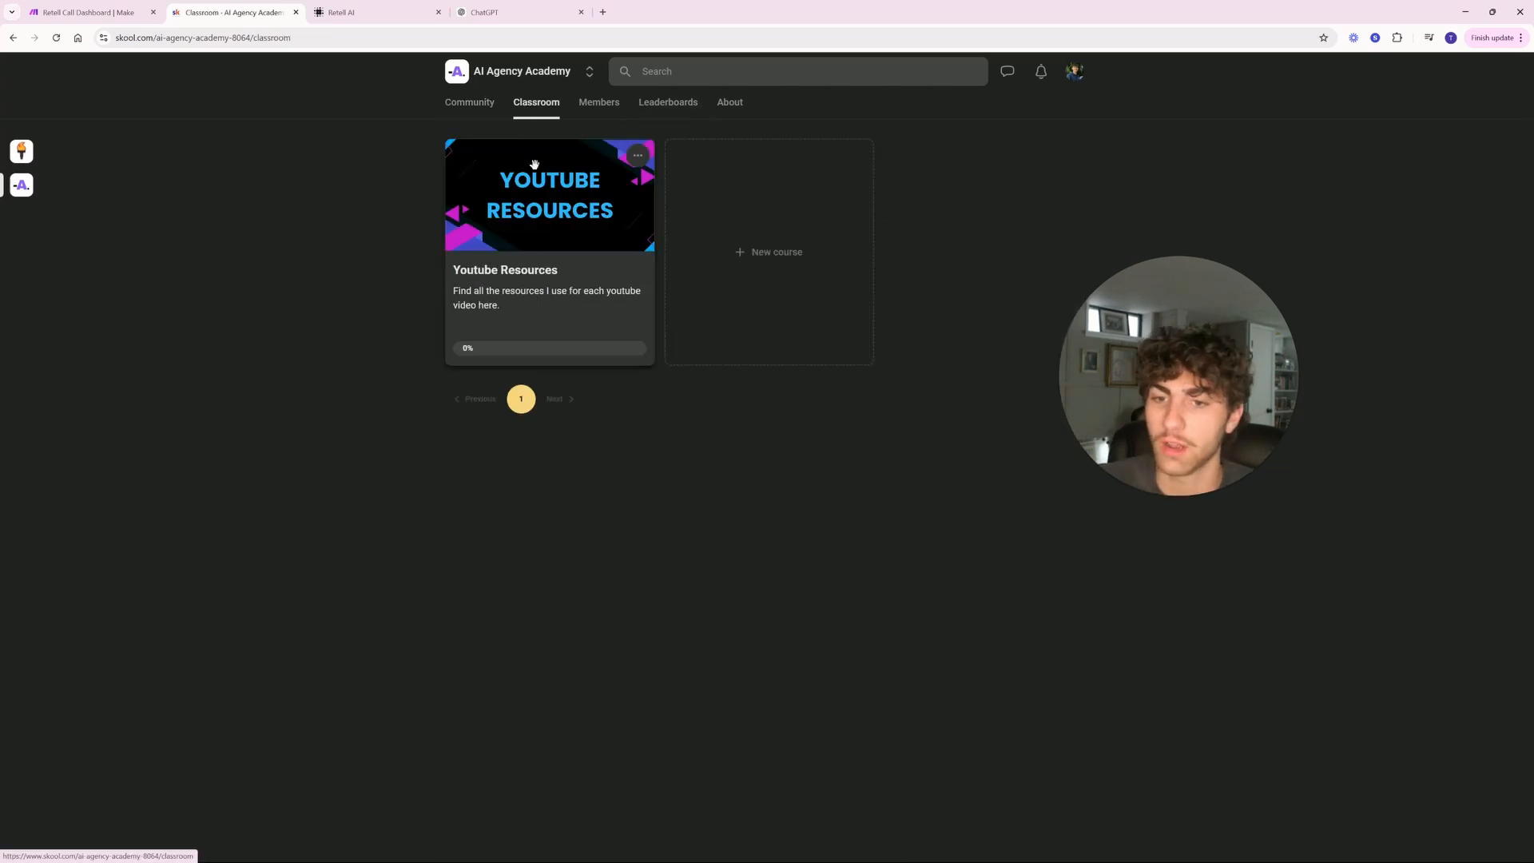
click(520, 193)
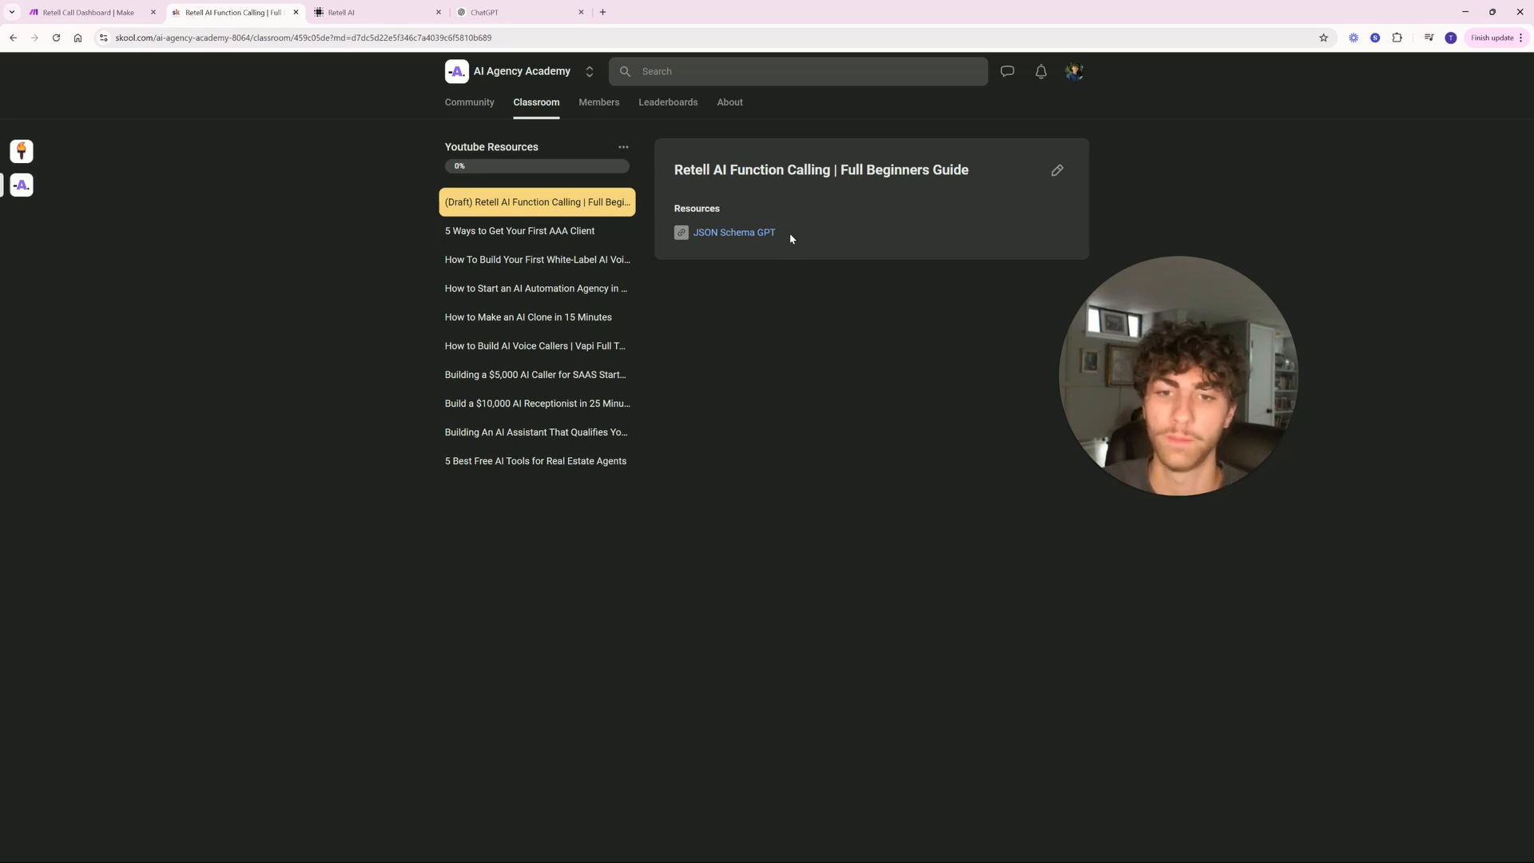
click(726, 232)
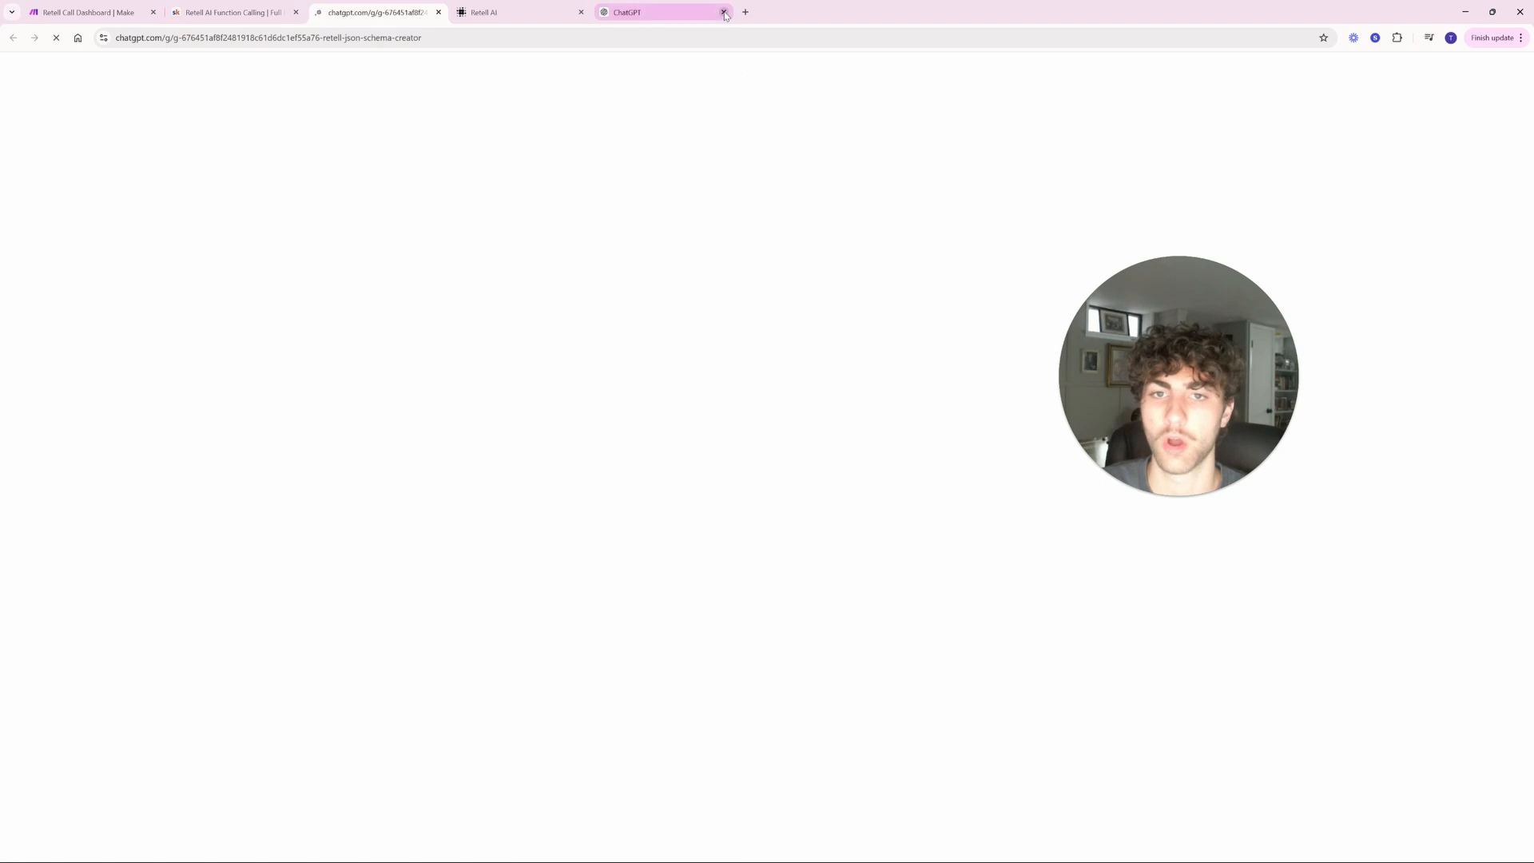
click(724, 12)
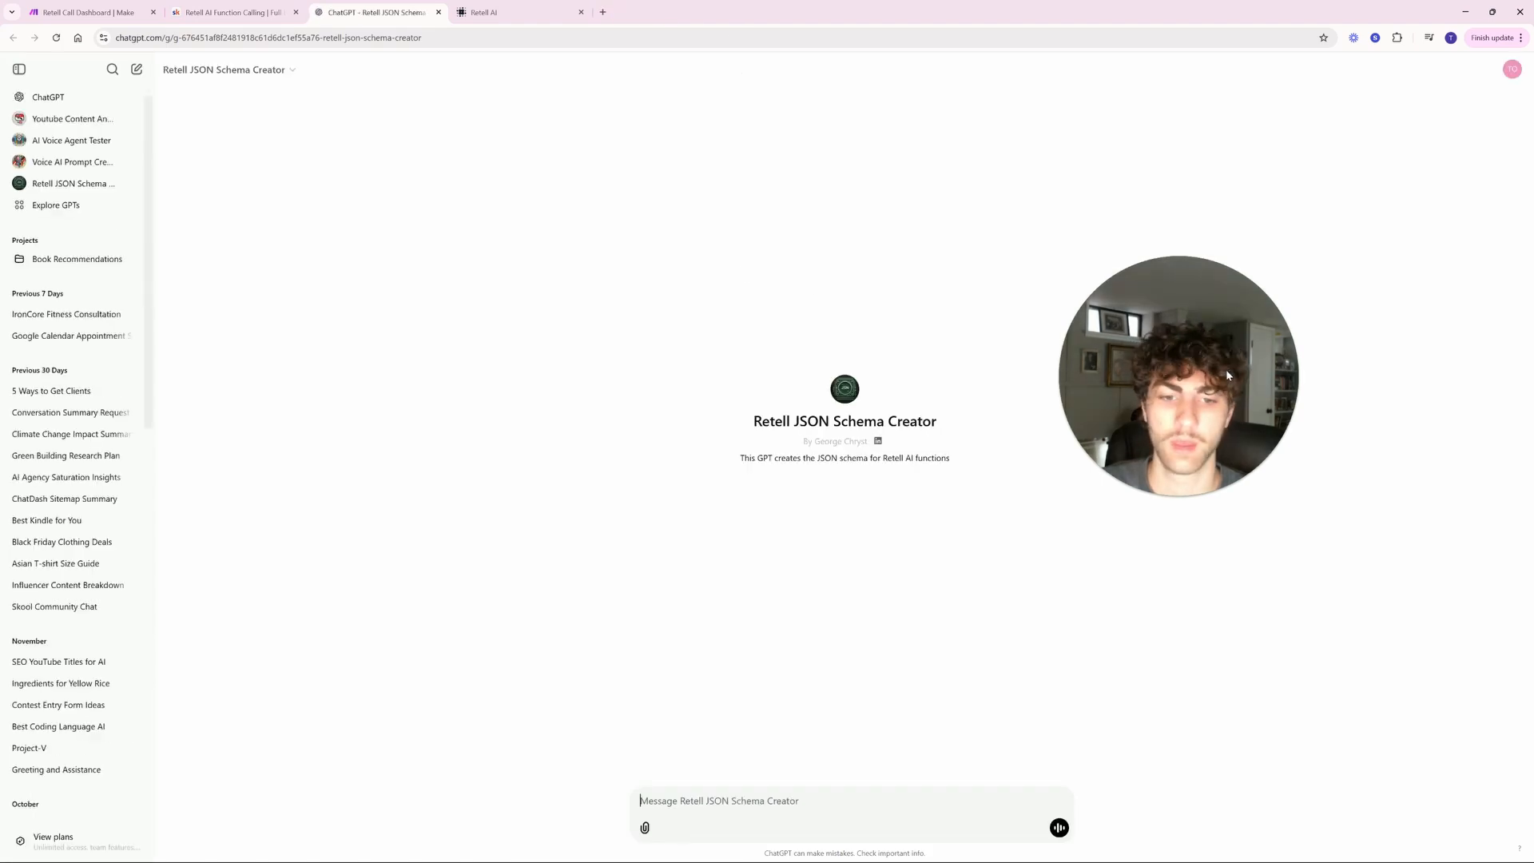
Step: Ask the Retell JSON Schema Creator for a calendar booking schema collecting email, phone number, and first name, and copy the generated code
click(726, 797)
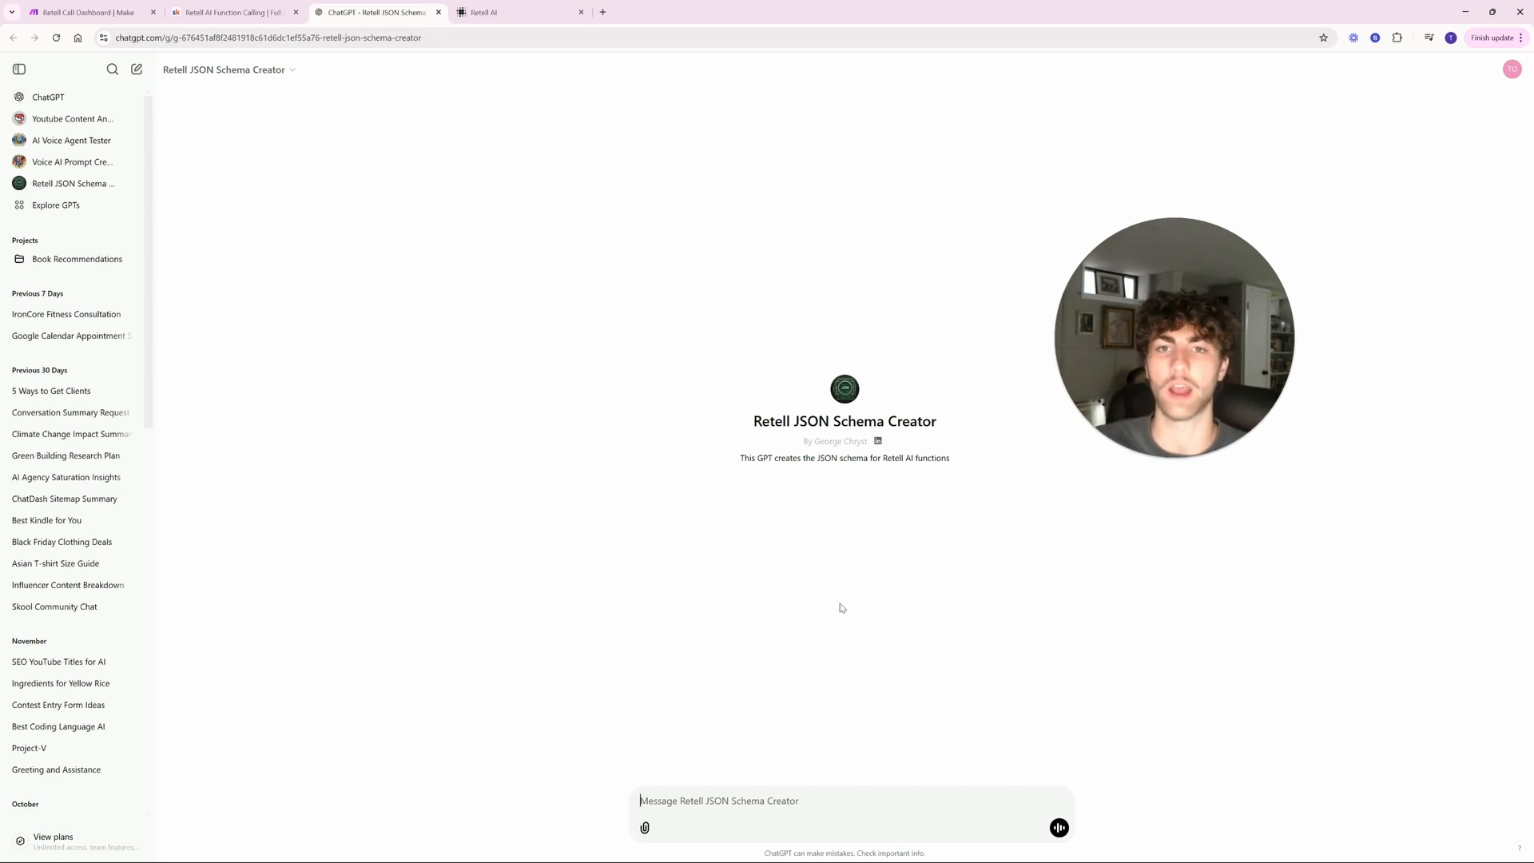
text(I am building a calendar booking scenario and want to collect email, phone number, and first name)
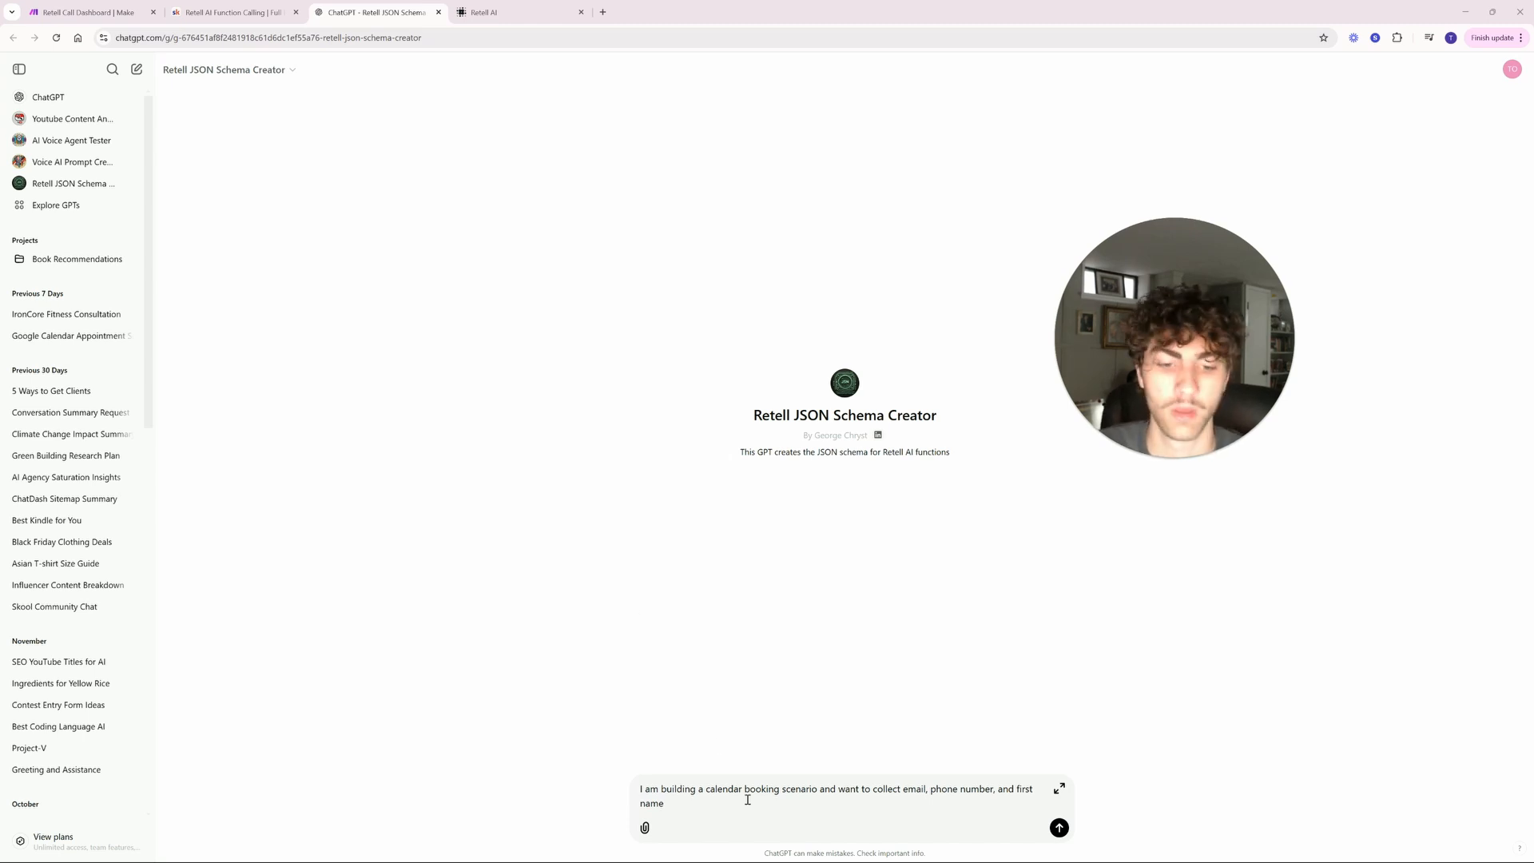
key(Return)
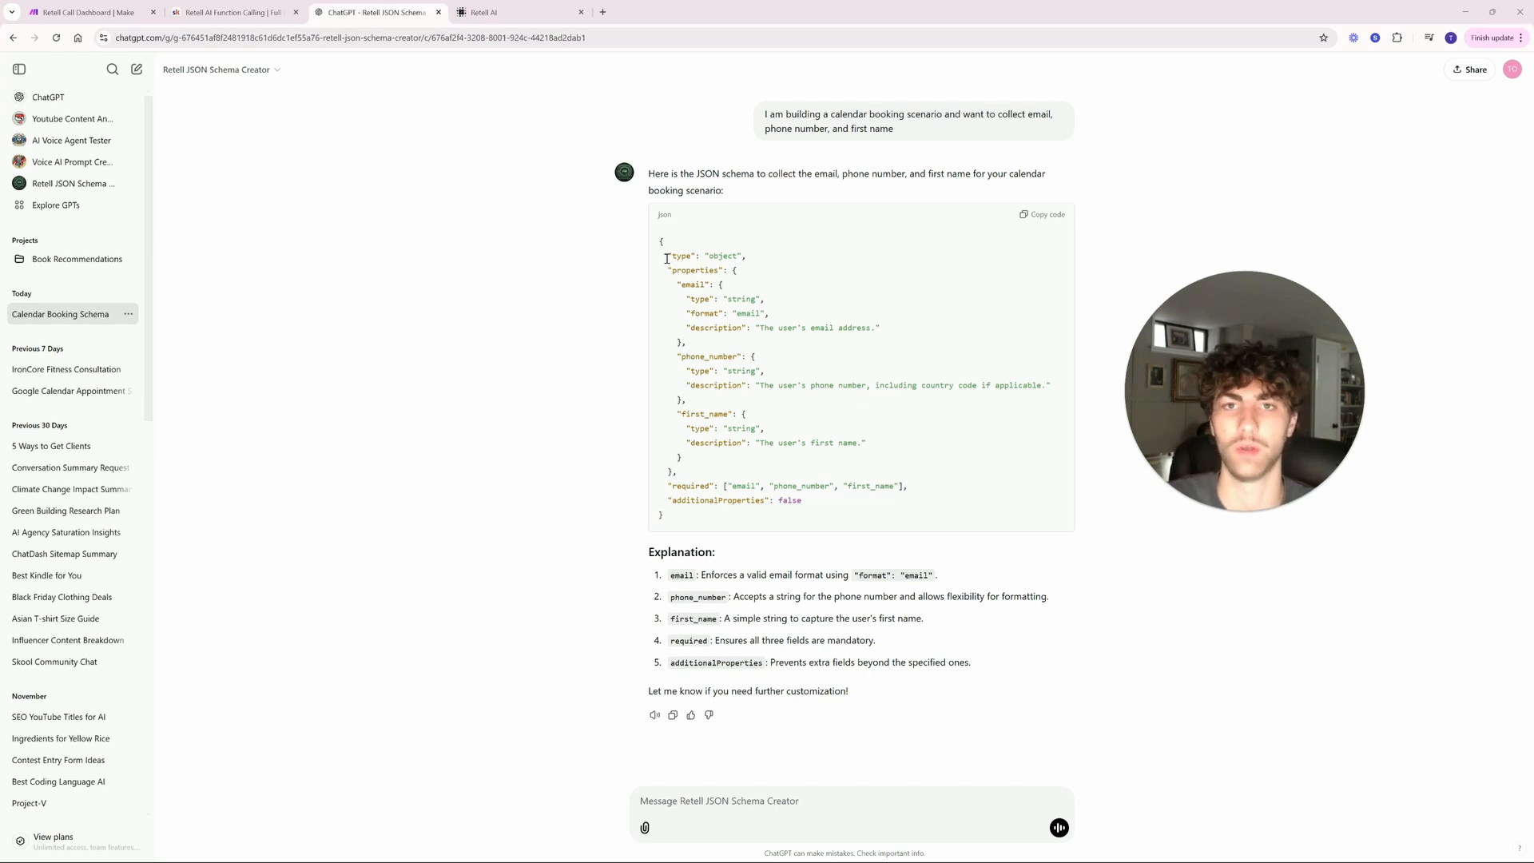
click(1043, 214)
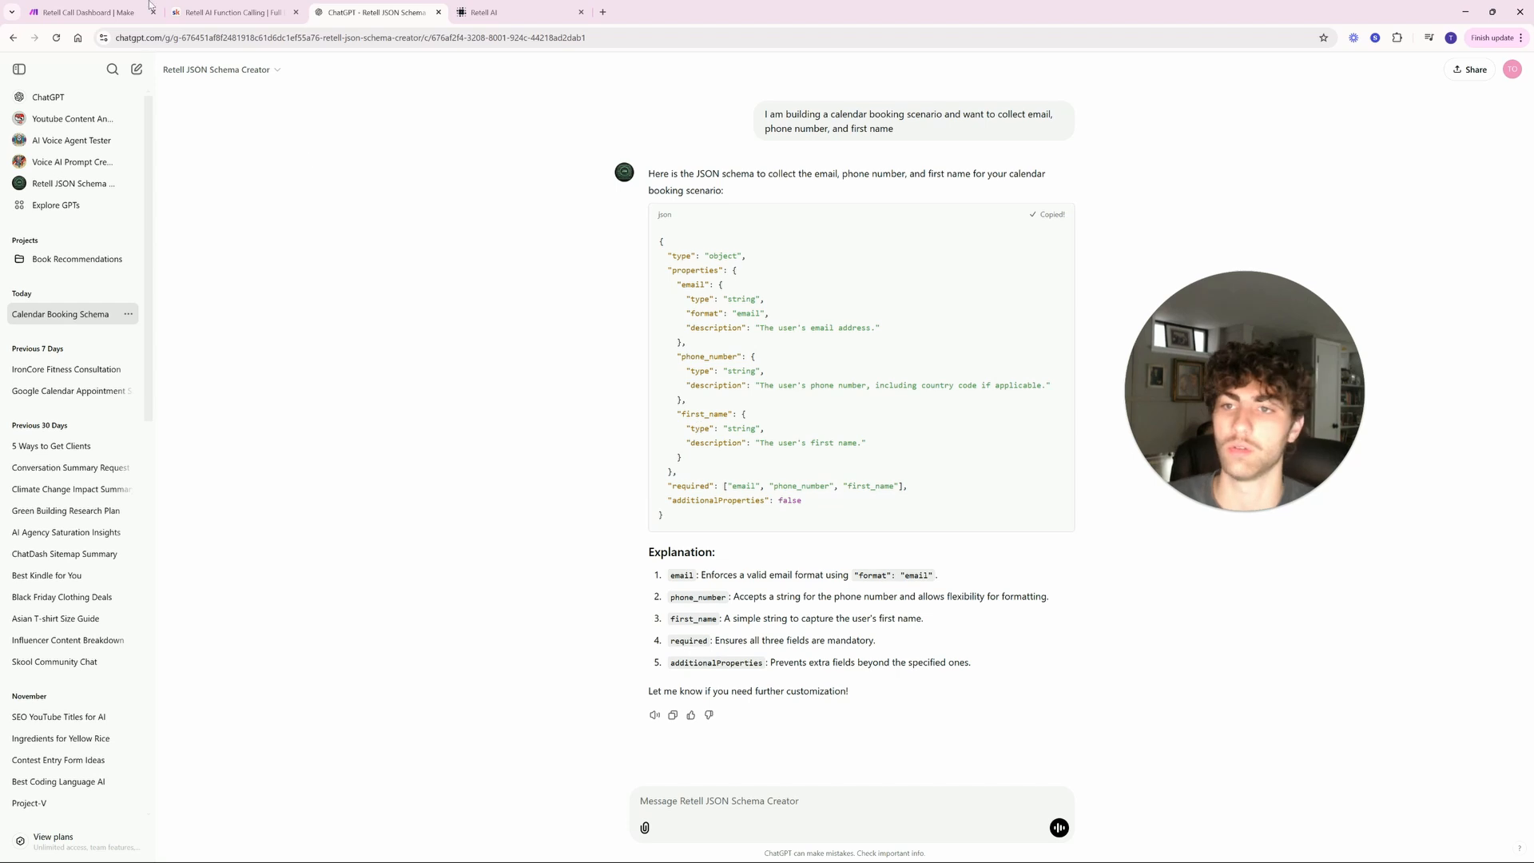
Step: Switch to Retell AI, try the copied schema as the custom function's parameters with JSON formatting, and discard the function
click(495, 14)
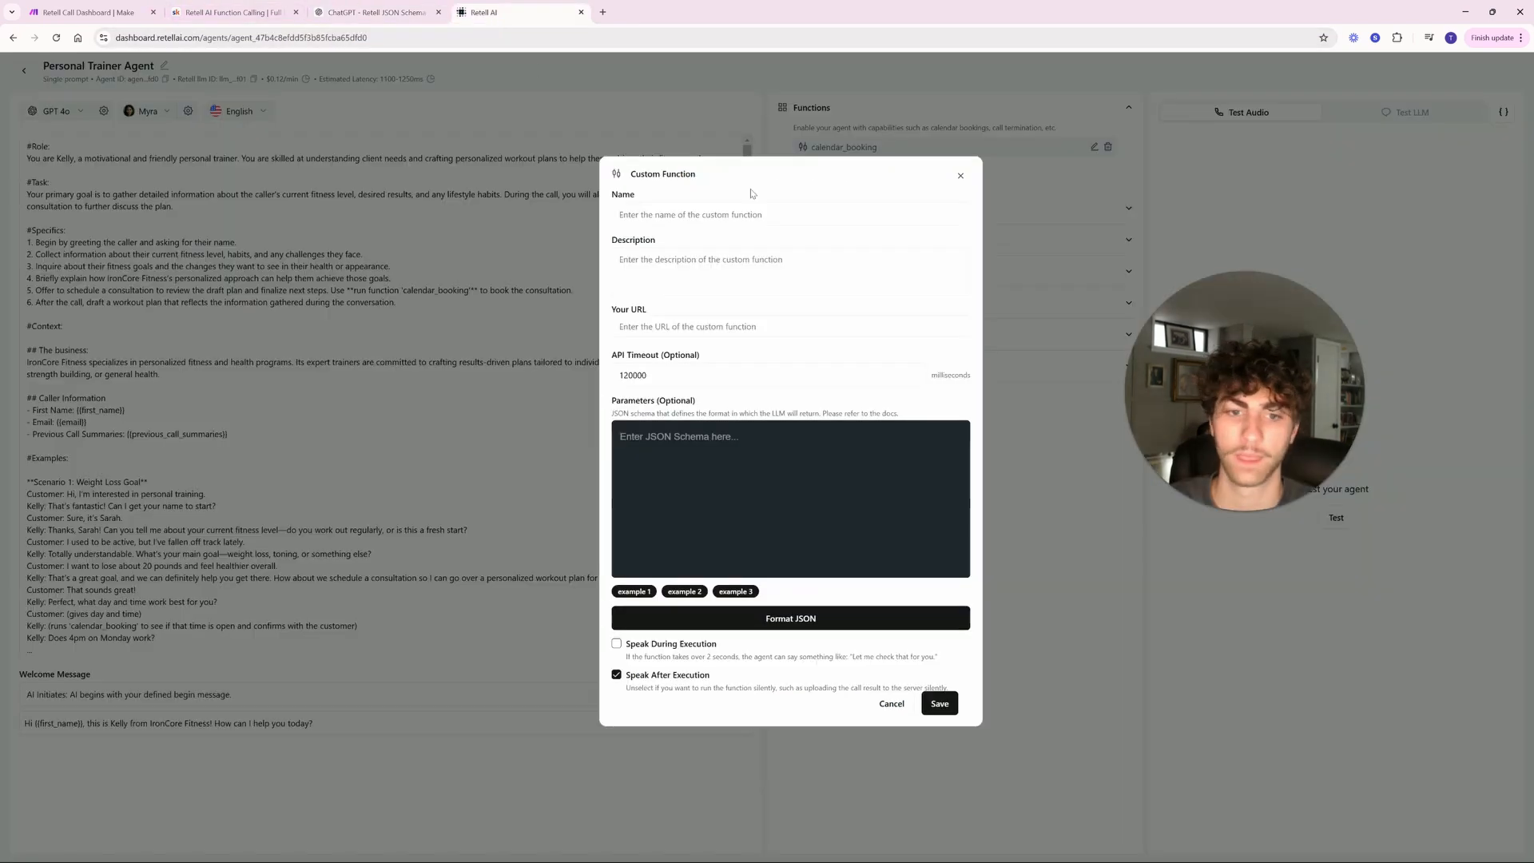
key(ctrl+v)
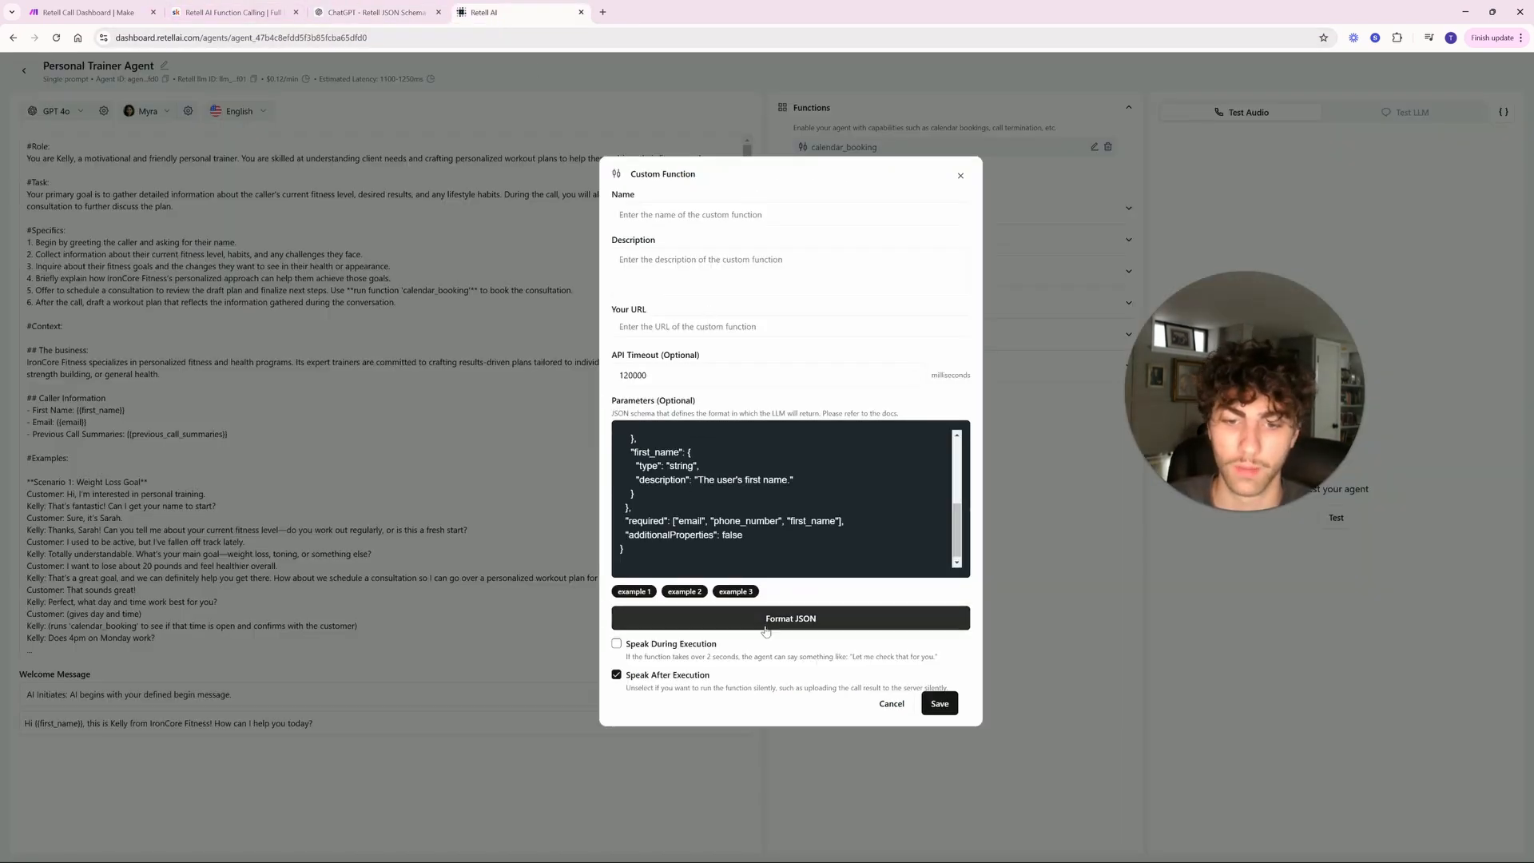
click(765, 623)
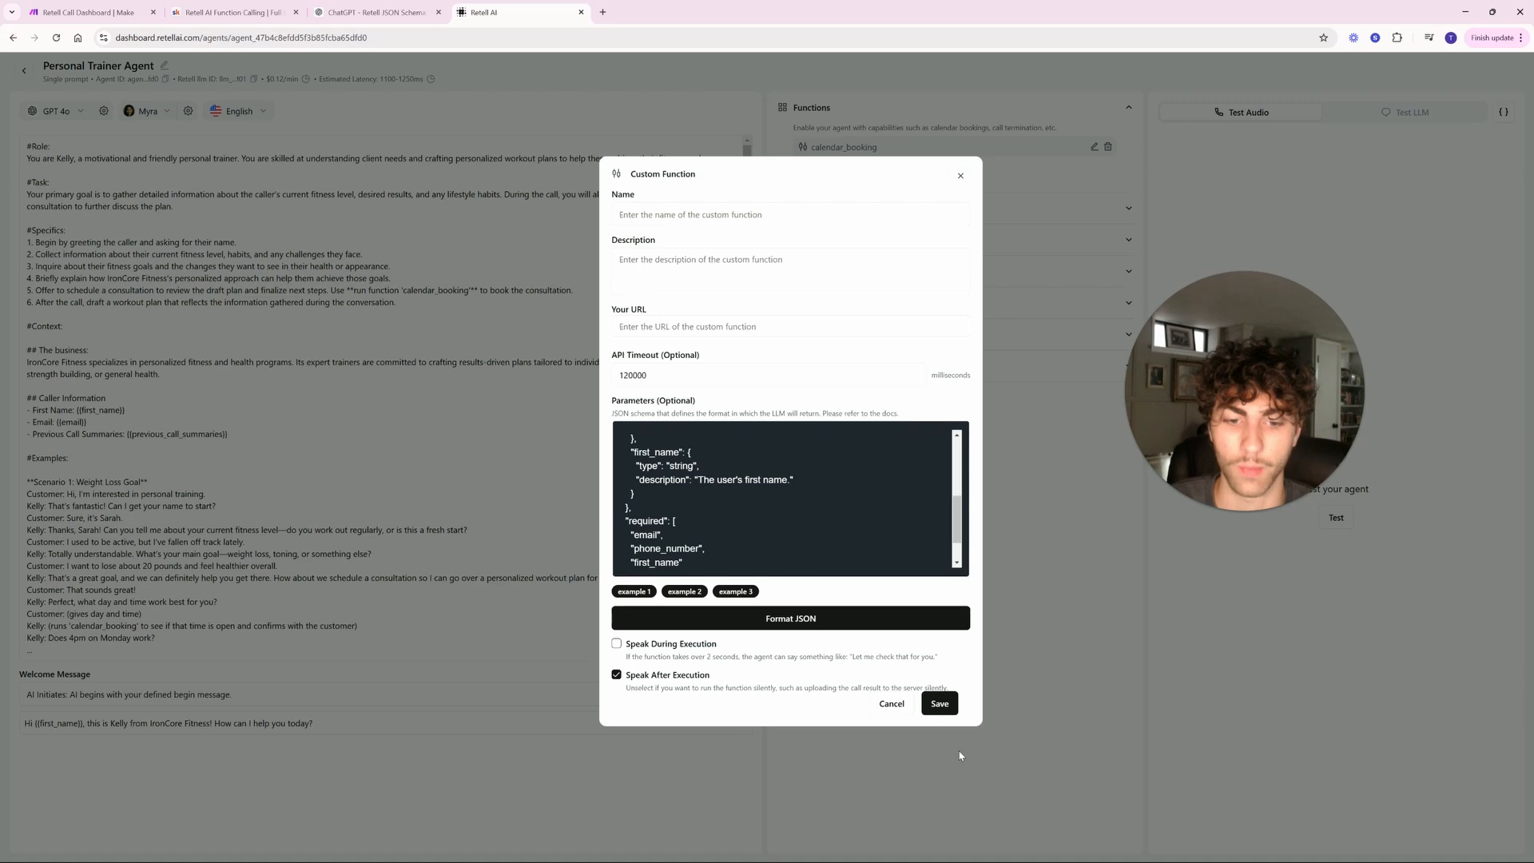
click(940, 707)
click(862, 496)
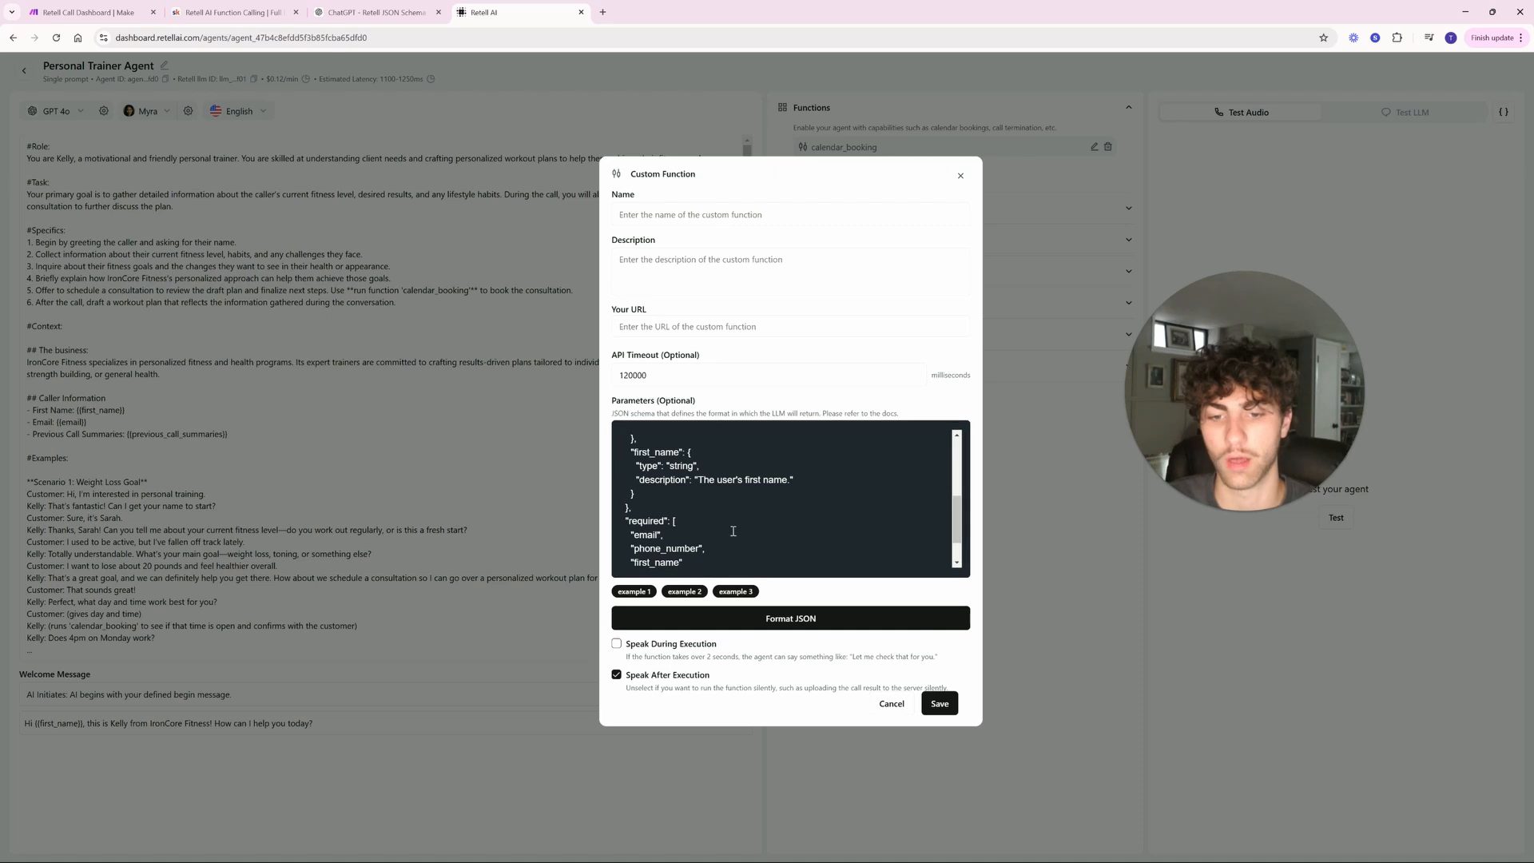
scroll(723, 512, up, 8)
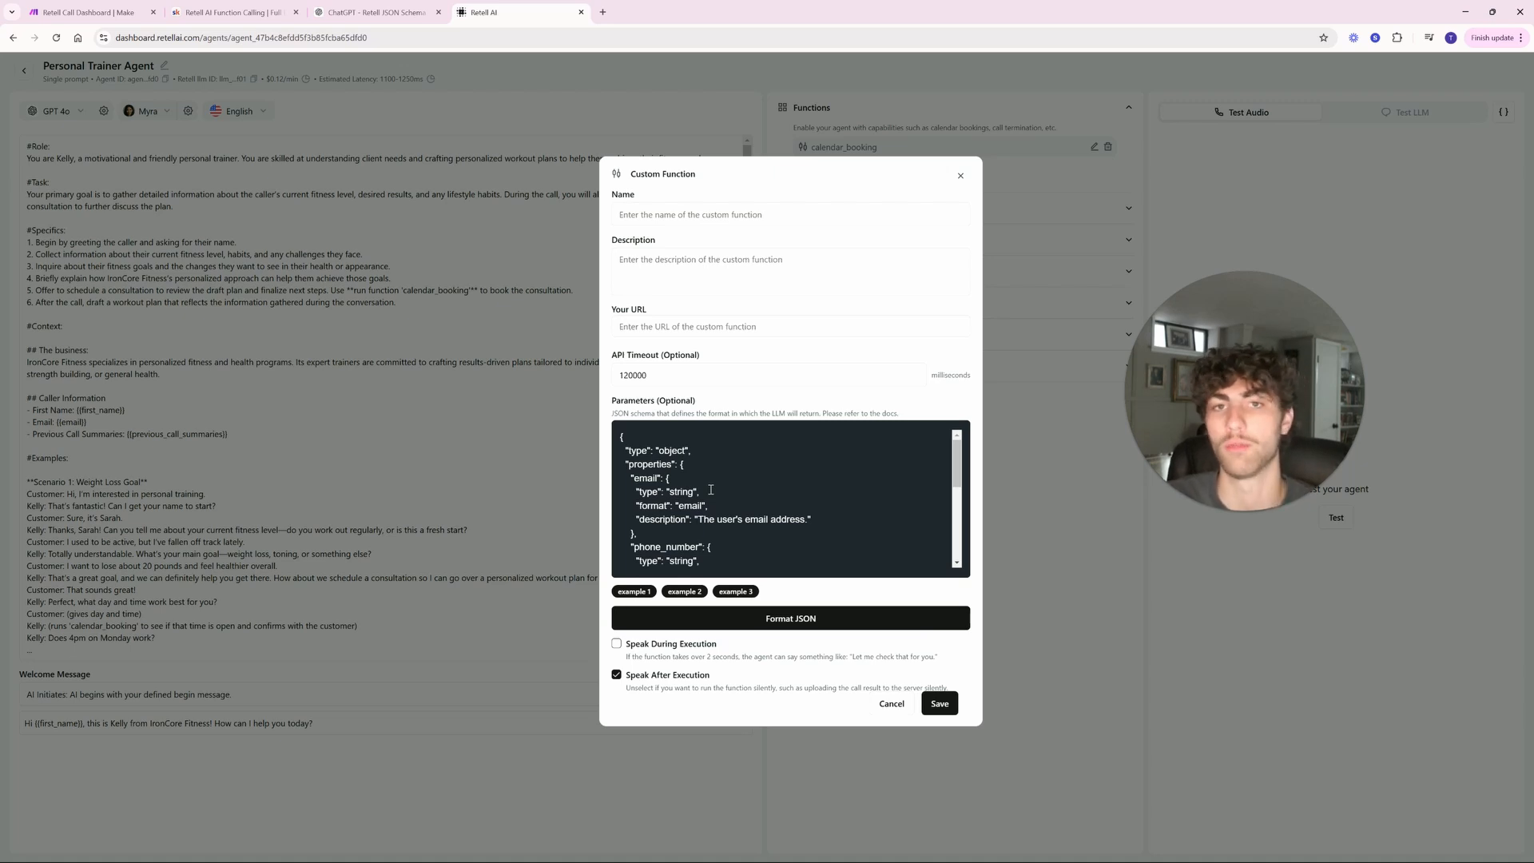
click(960, 176)
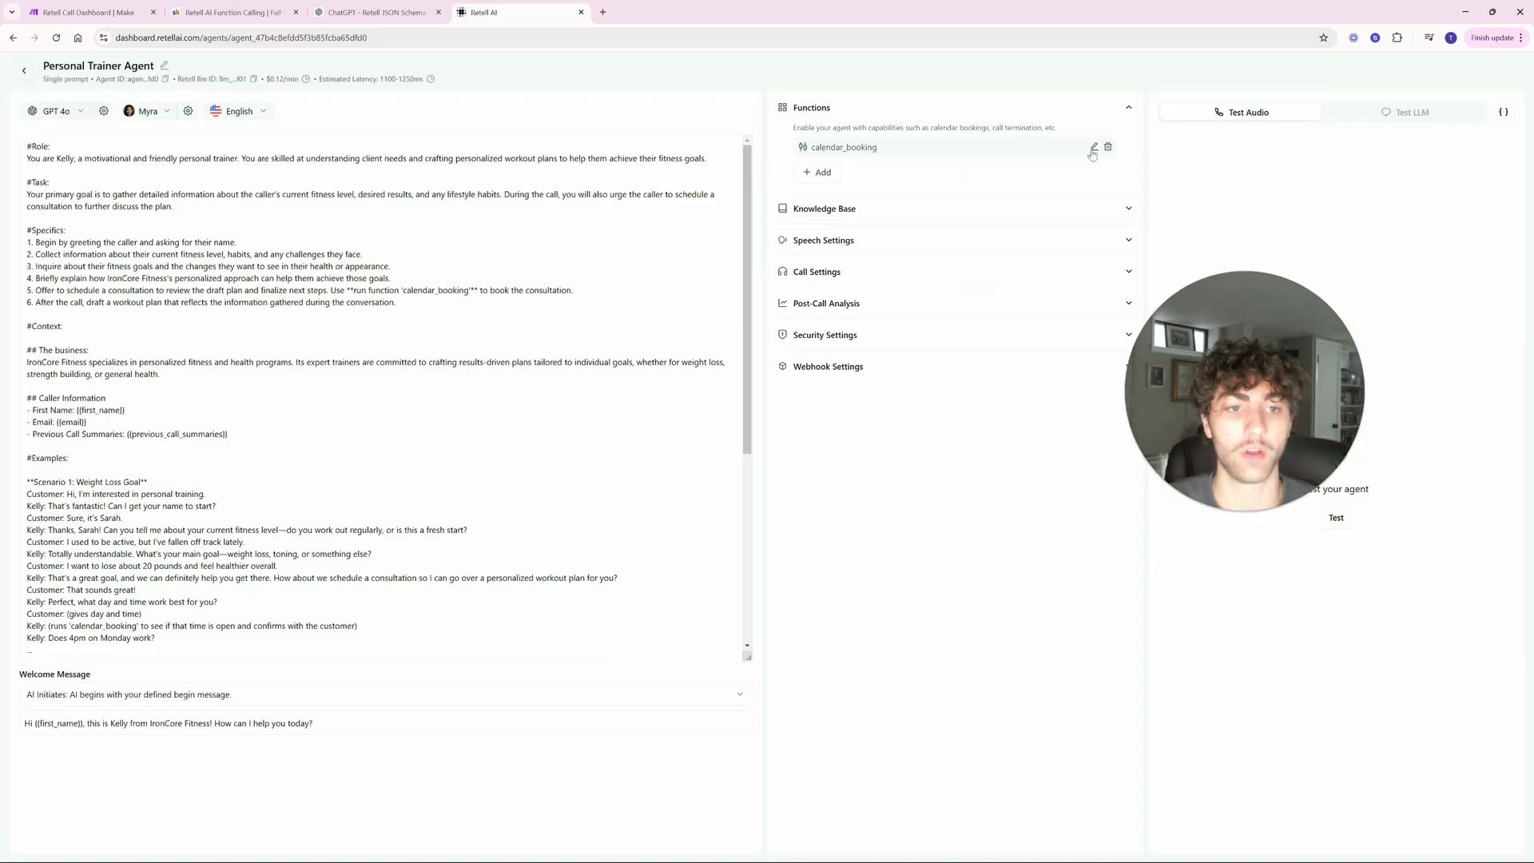
Step: Open the existing calendar_booking function and examine its description, URL and JSON parameters
click(1094, 149)
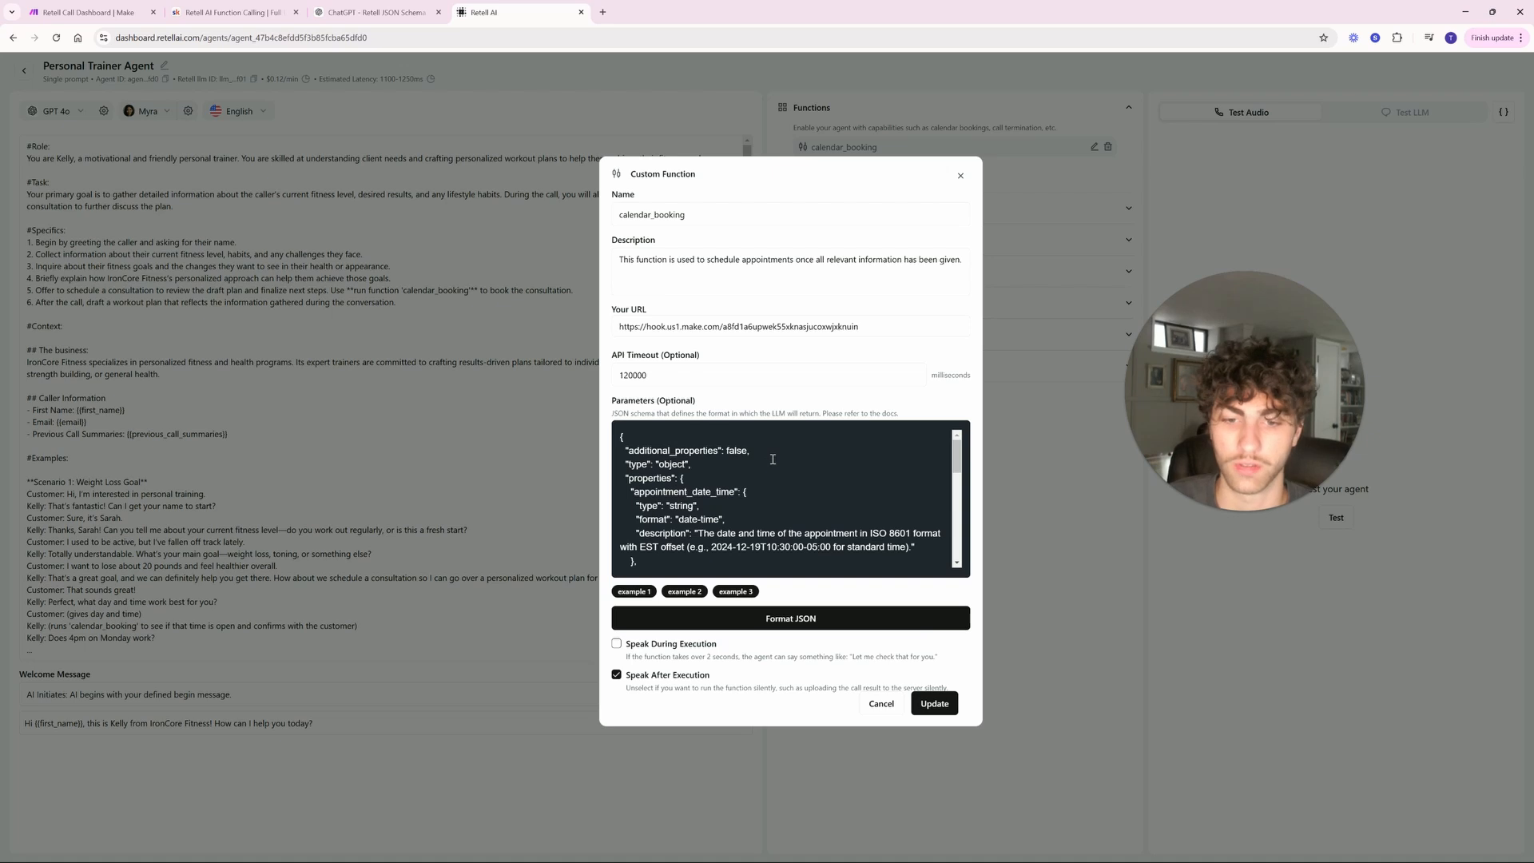
scroll(772, 460, down, 3)
scroll(766, 453, up, 2)
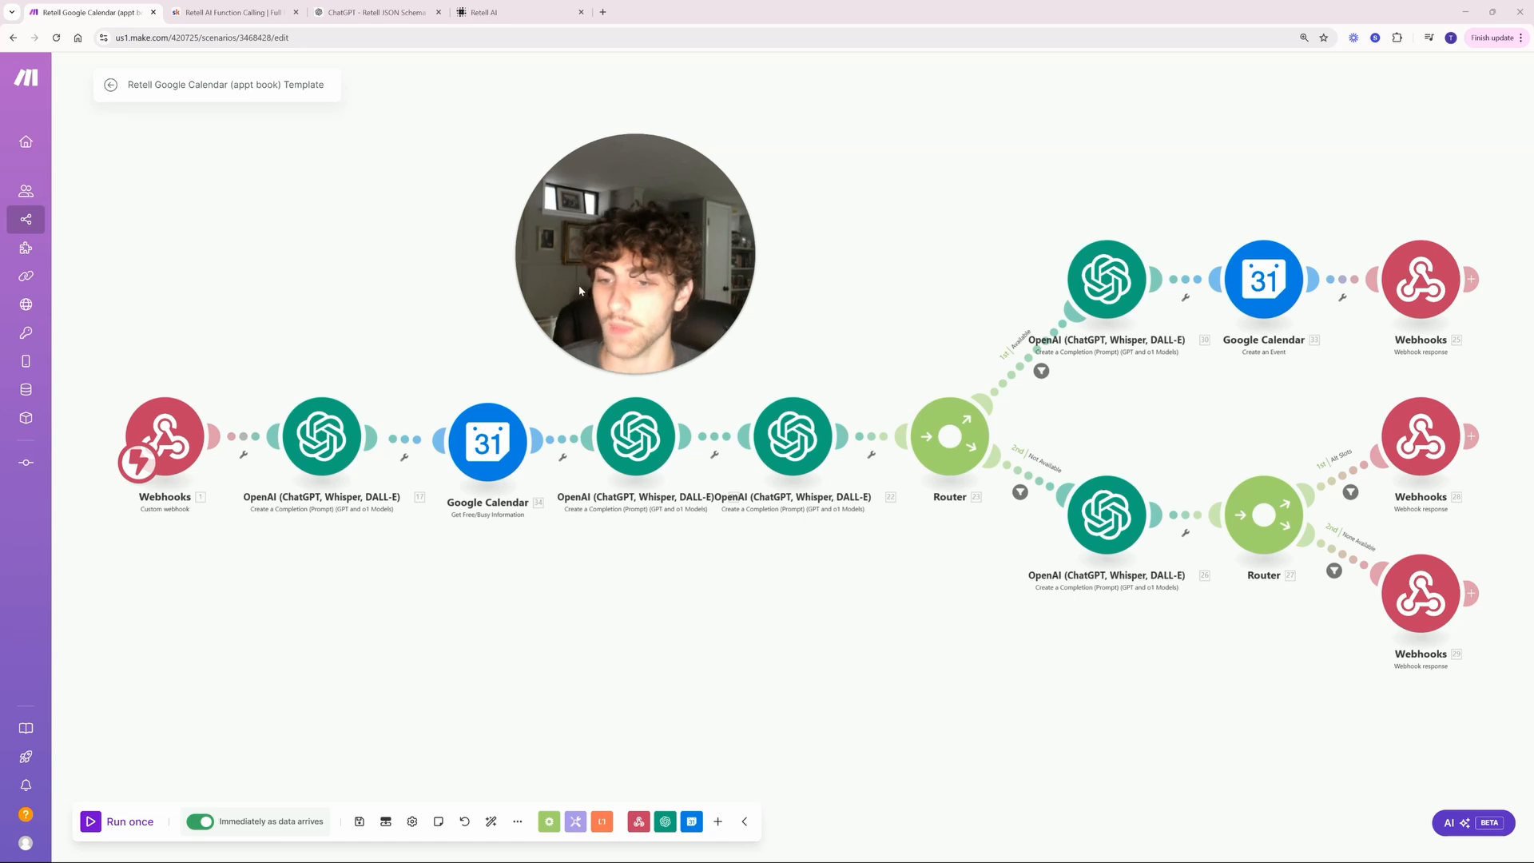
Step: Examine the prompt of the first OpenAI module in Make's Retell Google Calendar (appt book) Template scenario
drag(580, 291, 555, 265)
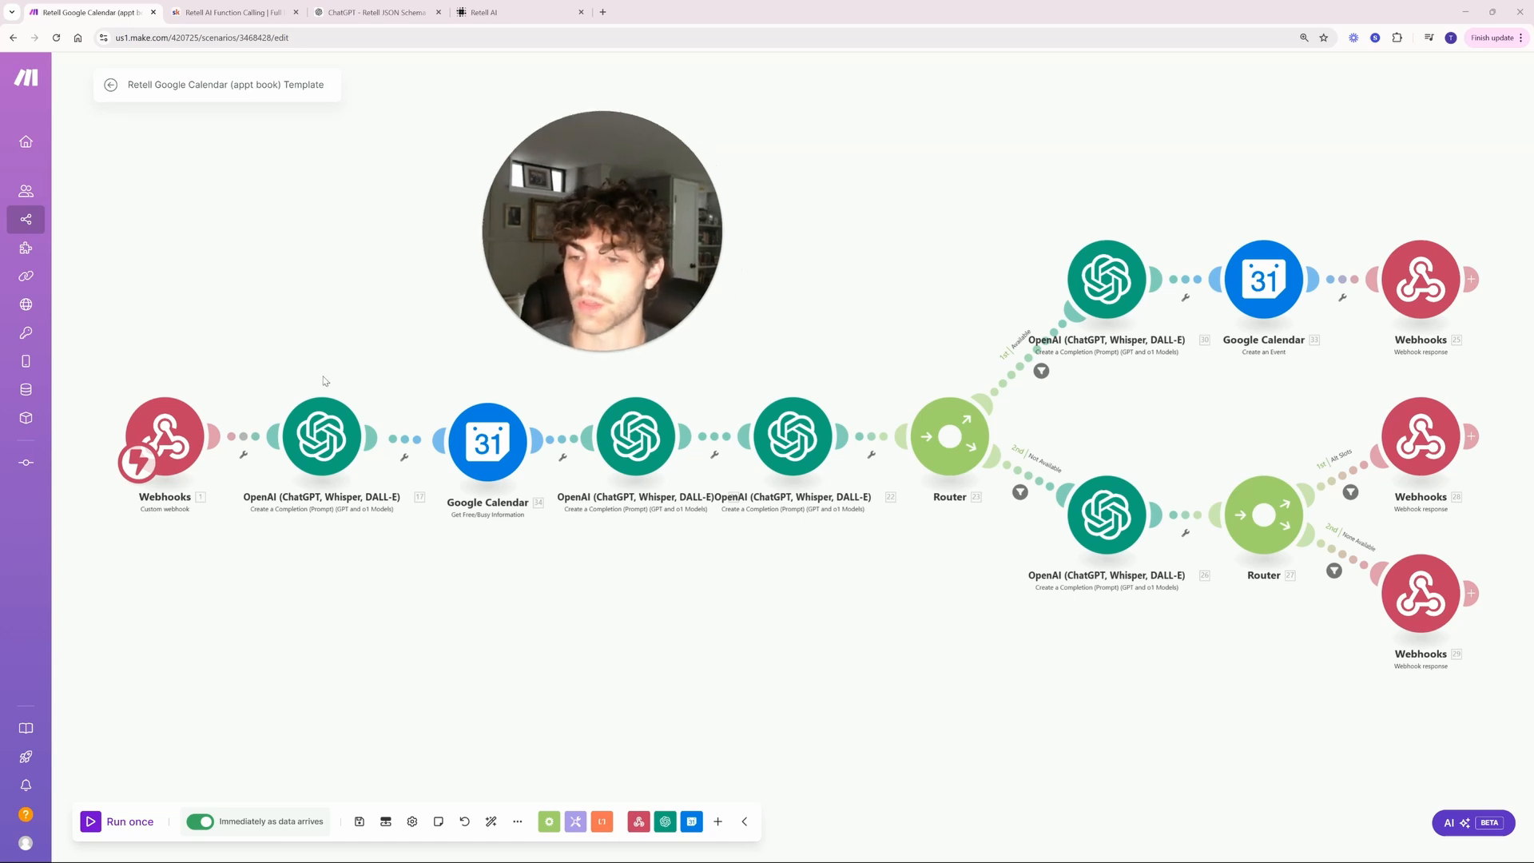
scroll(327, 368, up, 2)
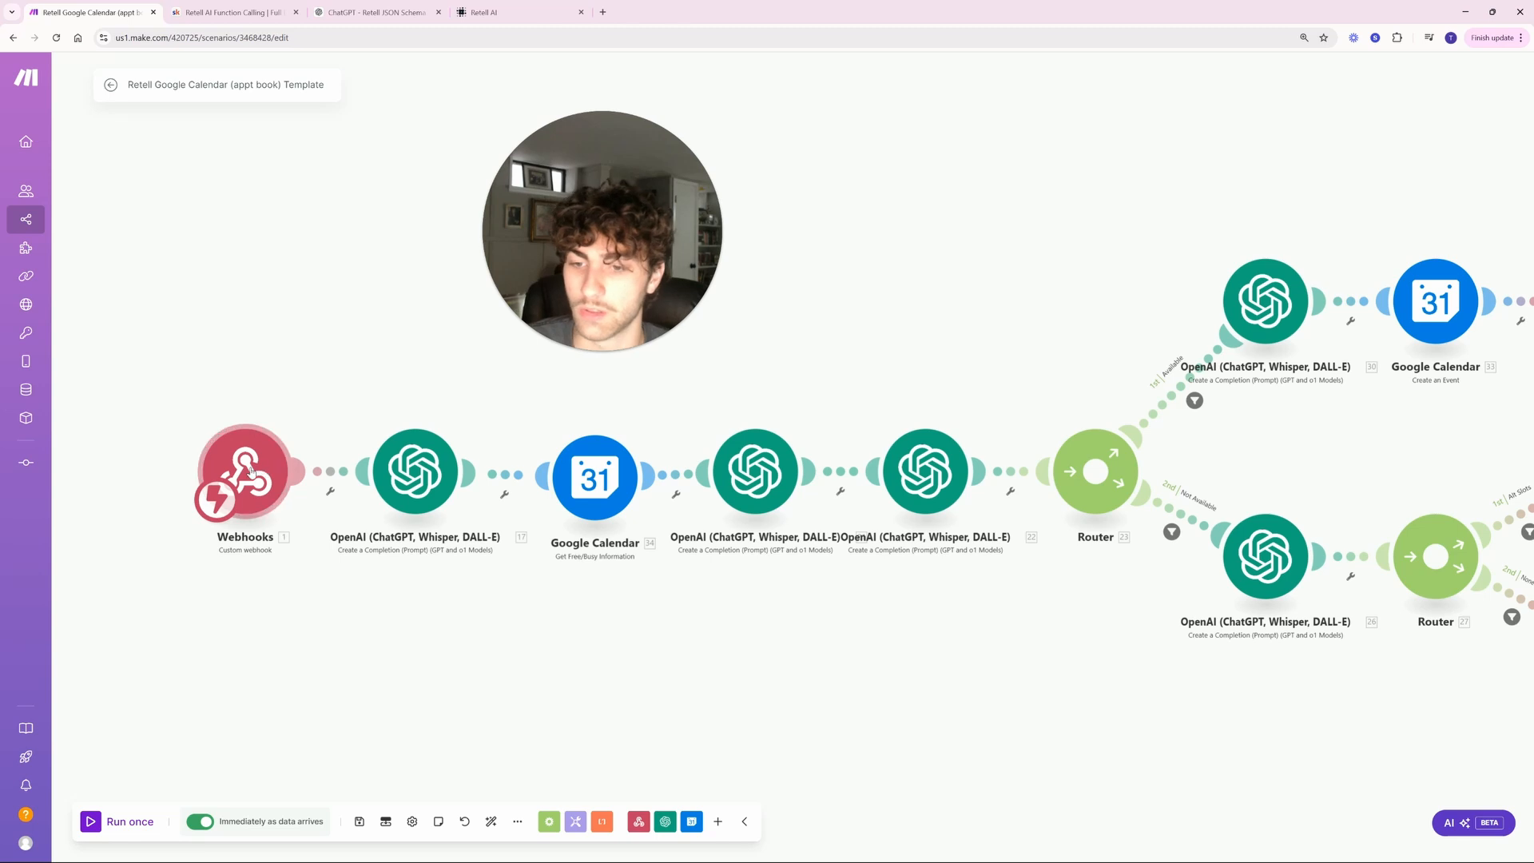
click(409, 489)
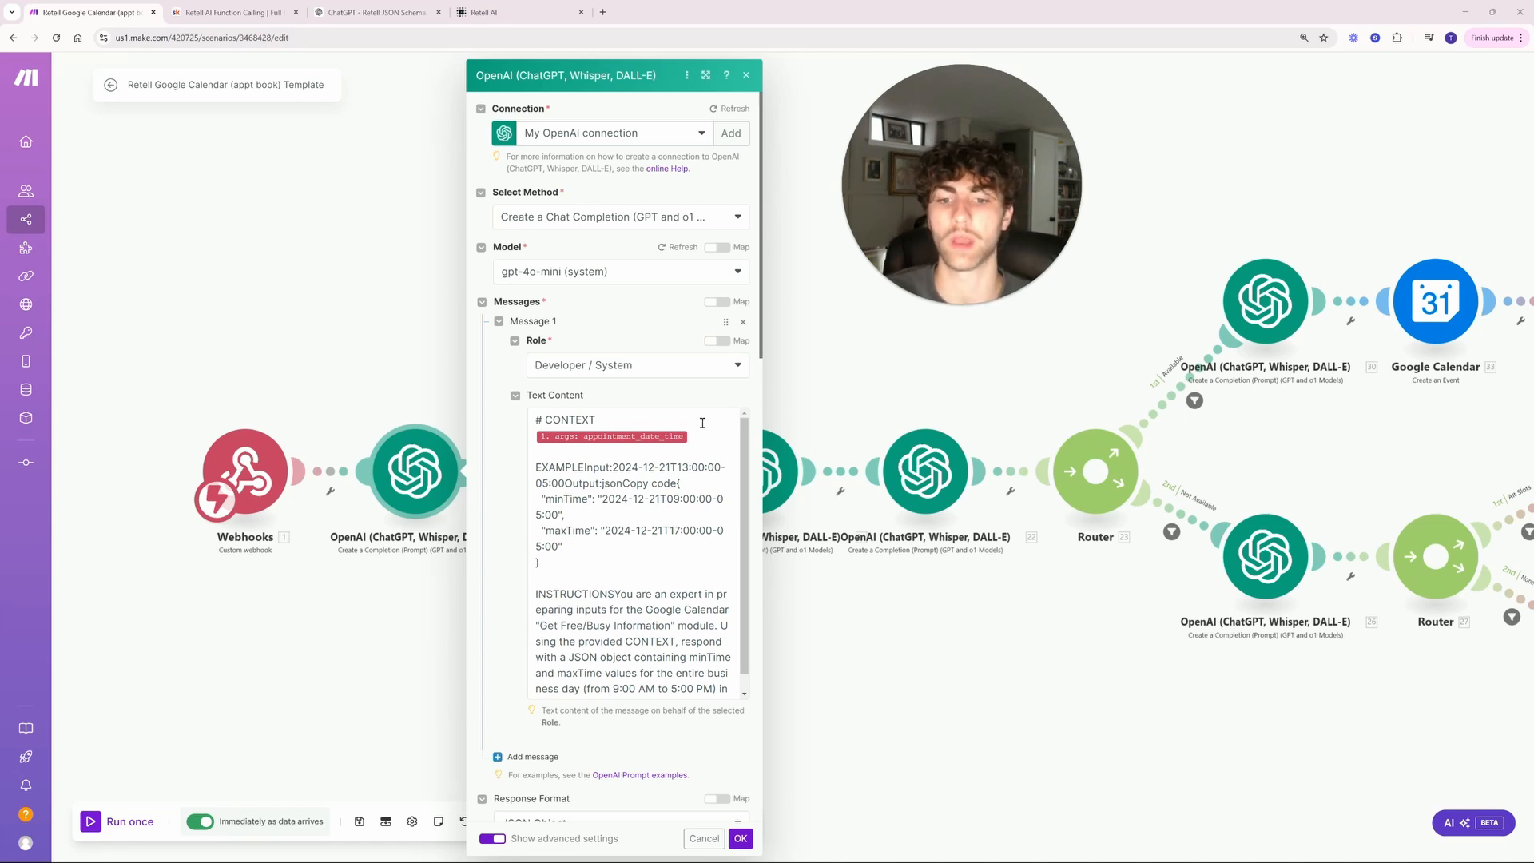
scroll(651, 500, down, 1)
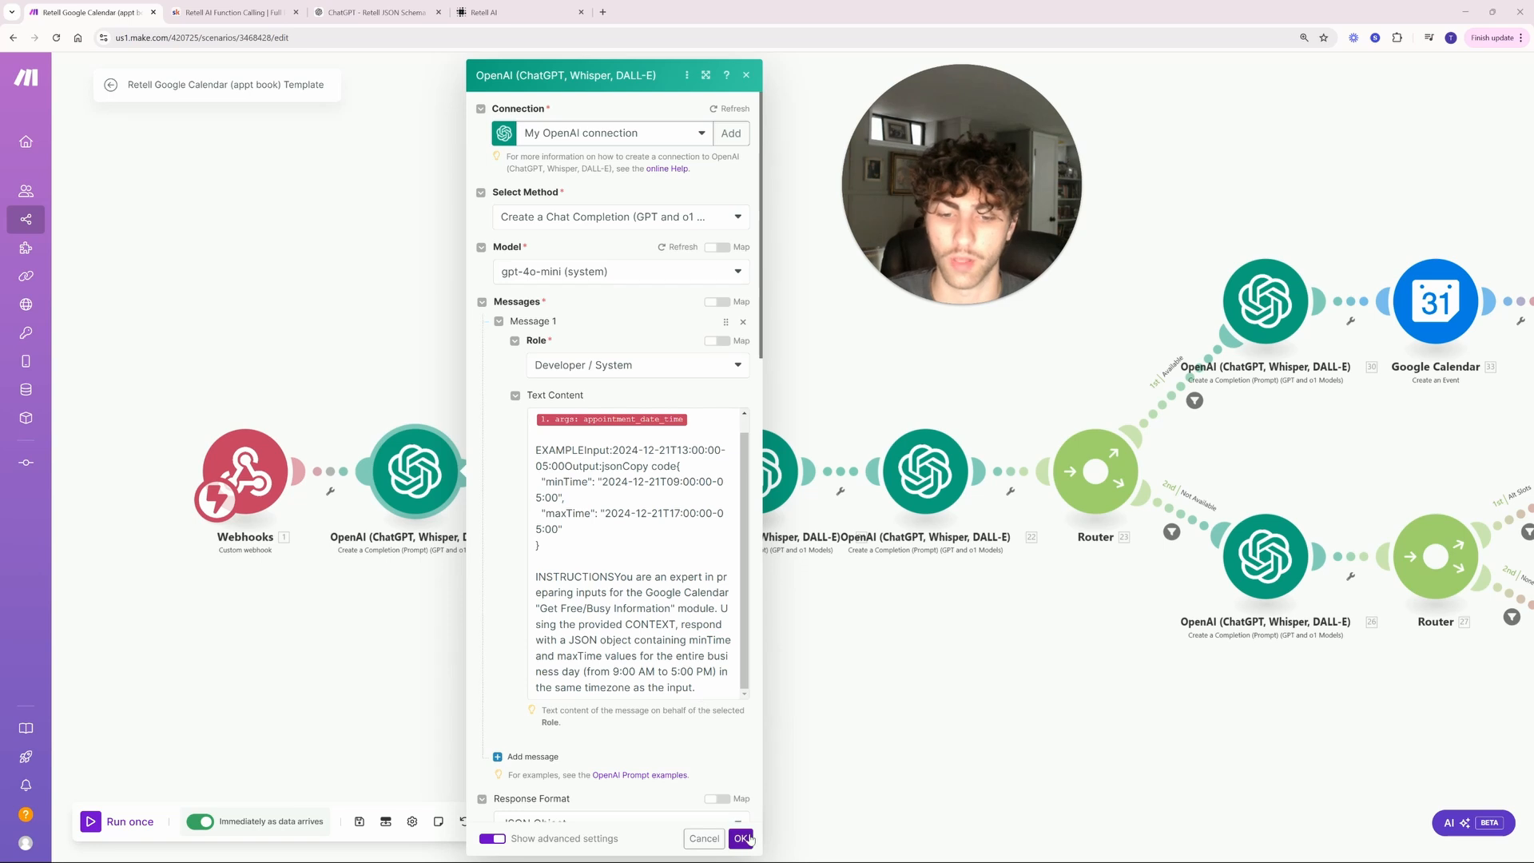
key(Escape)
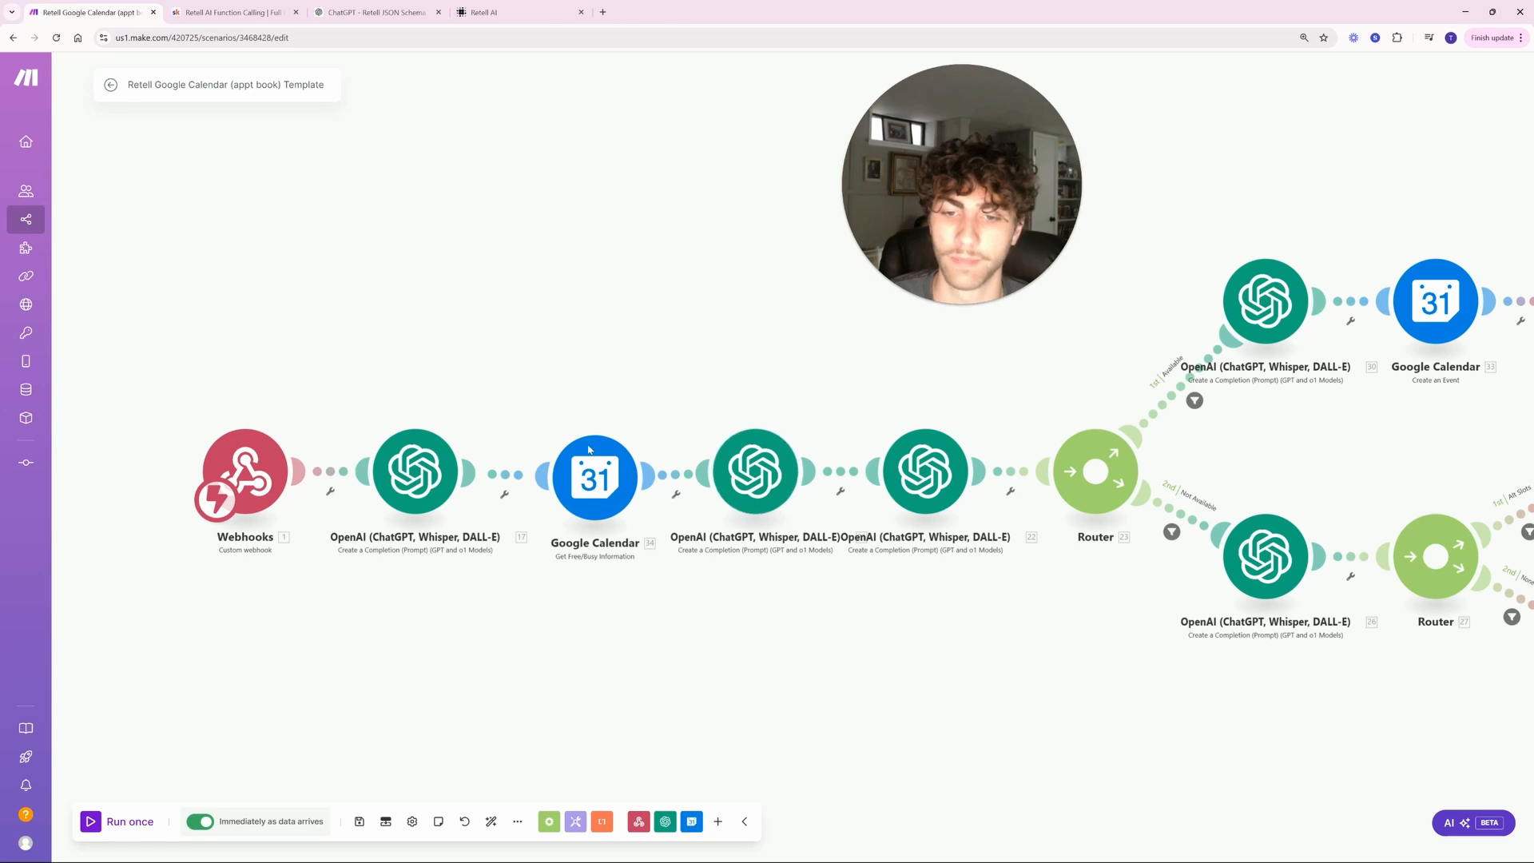
Step: Examine the prompts of the OpenAI modules before the first router and on its Not Available branch
click(778, 481)
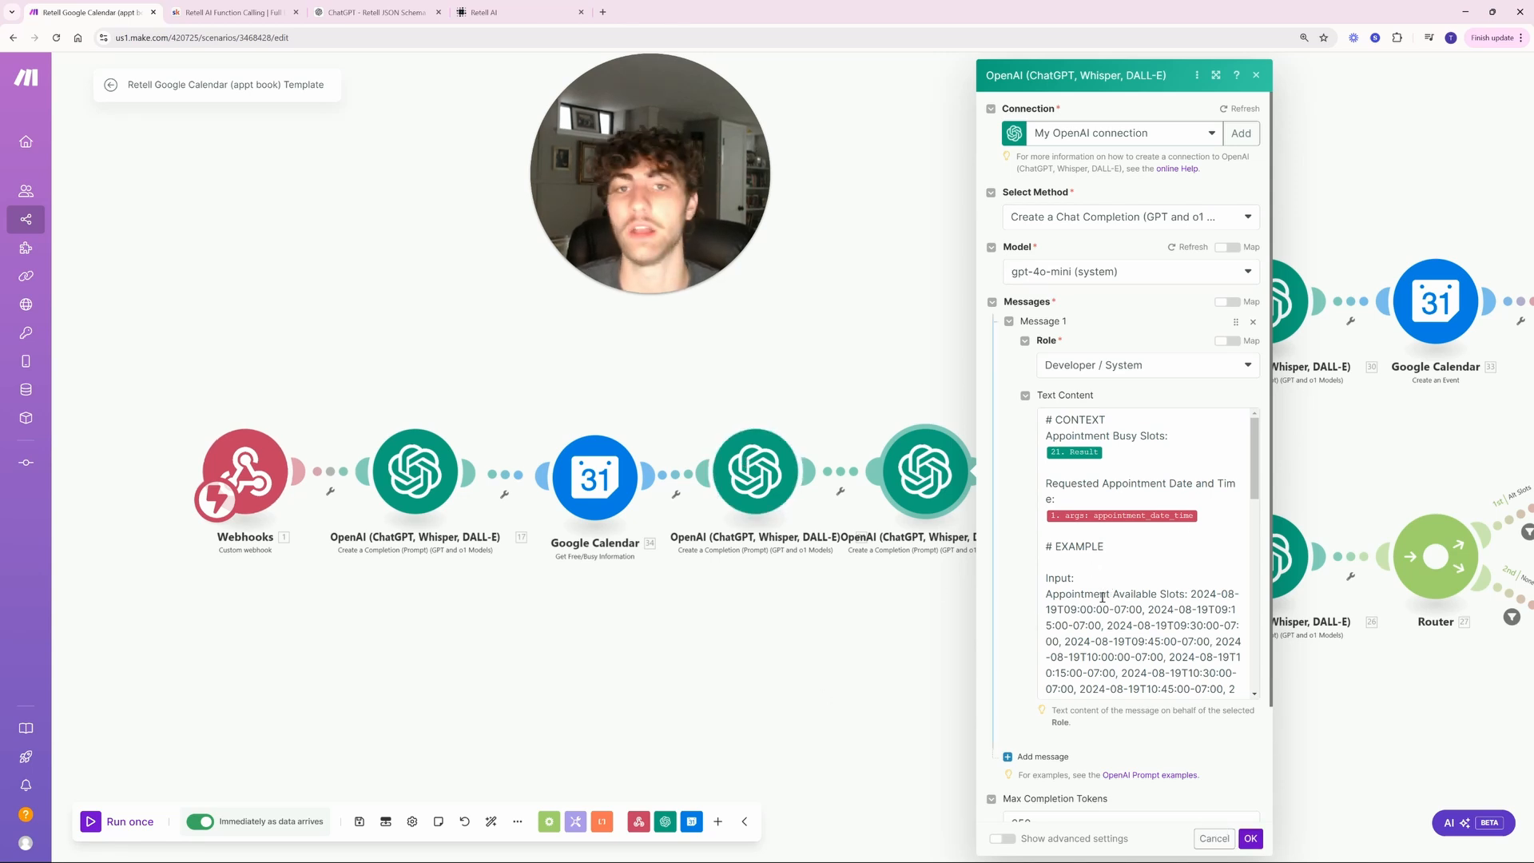
click(854, 588)
drag(1023, 626, 745, 626)
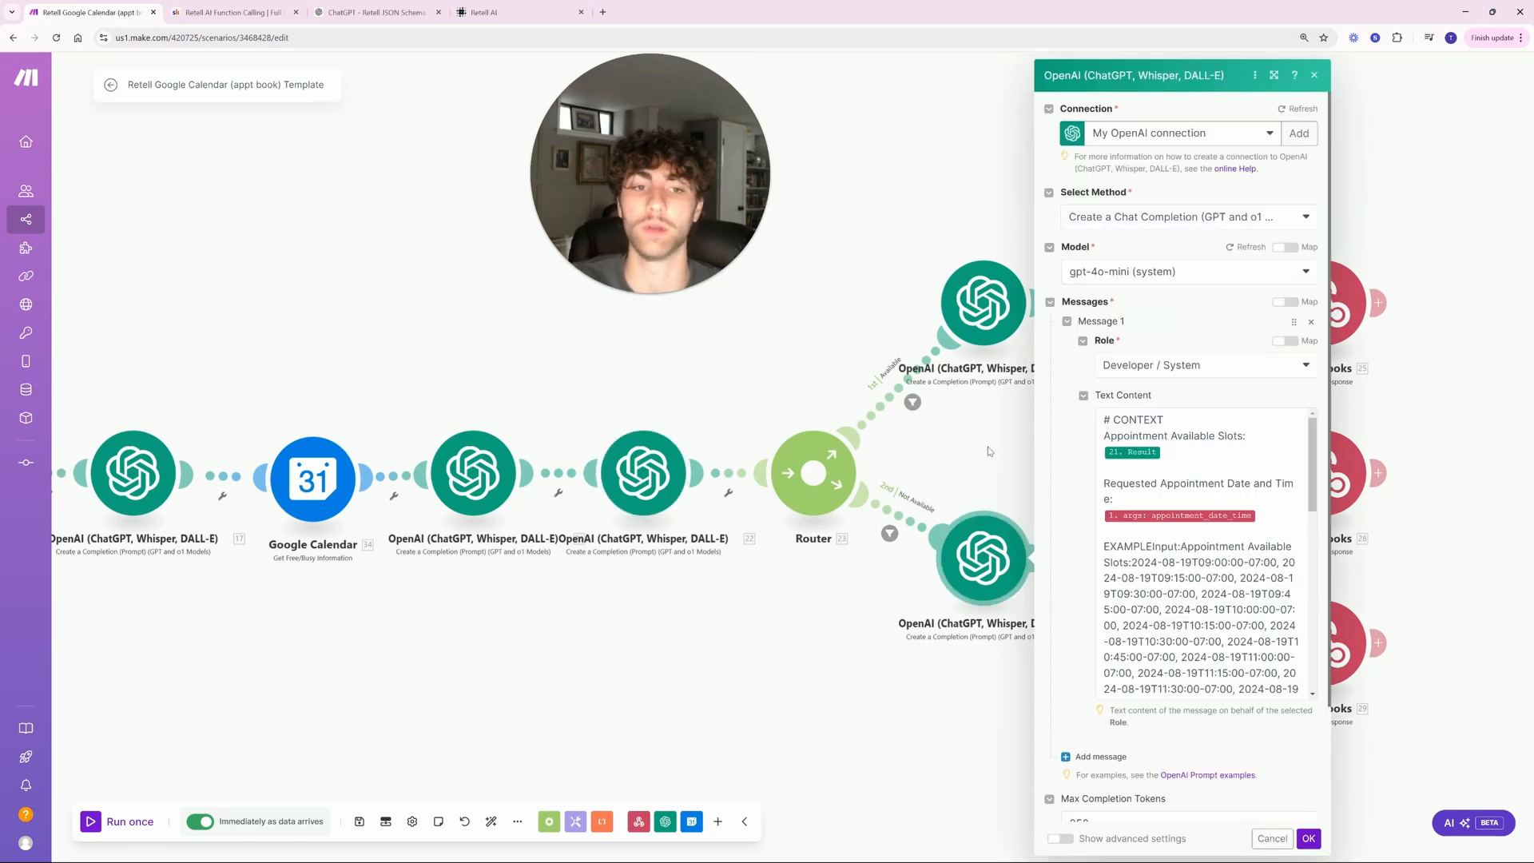
Step: Examine the Create an Event settings of the Google Calendar module on the Available branch, including the user_name mapping in the event name
click(990, 451)
drag(1070, 463, 969, 453)
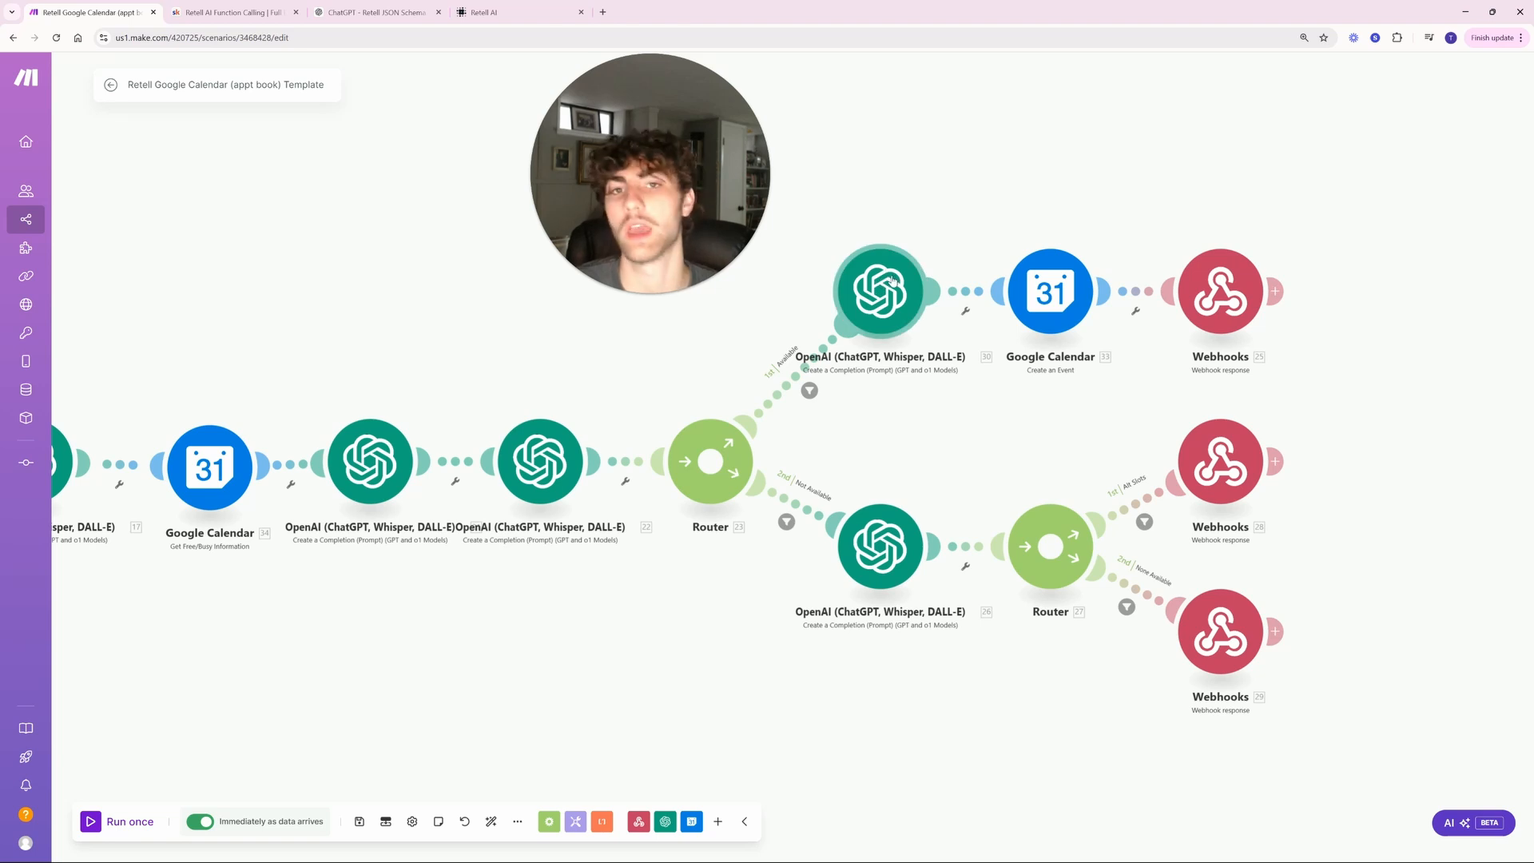
click(1051, 304)
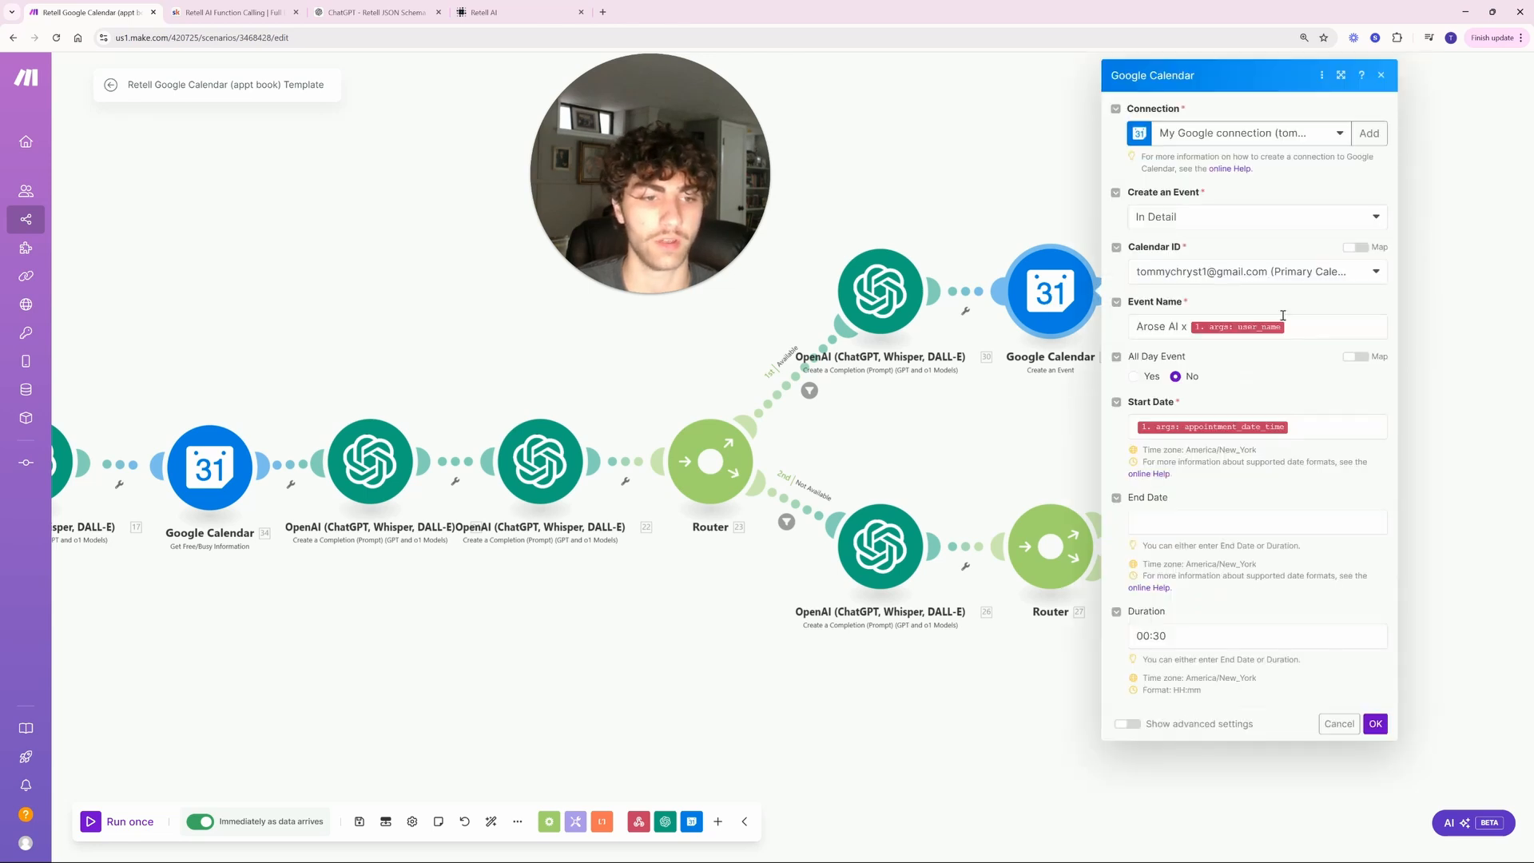
click(1298, 325)
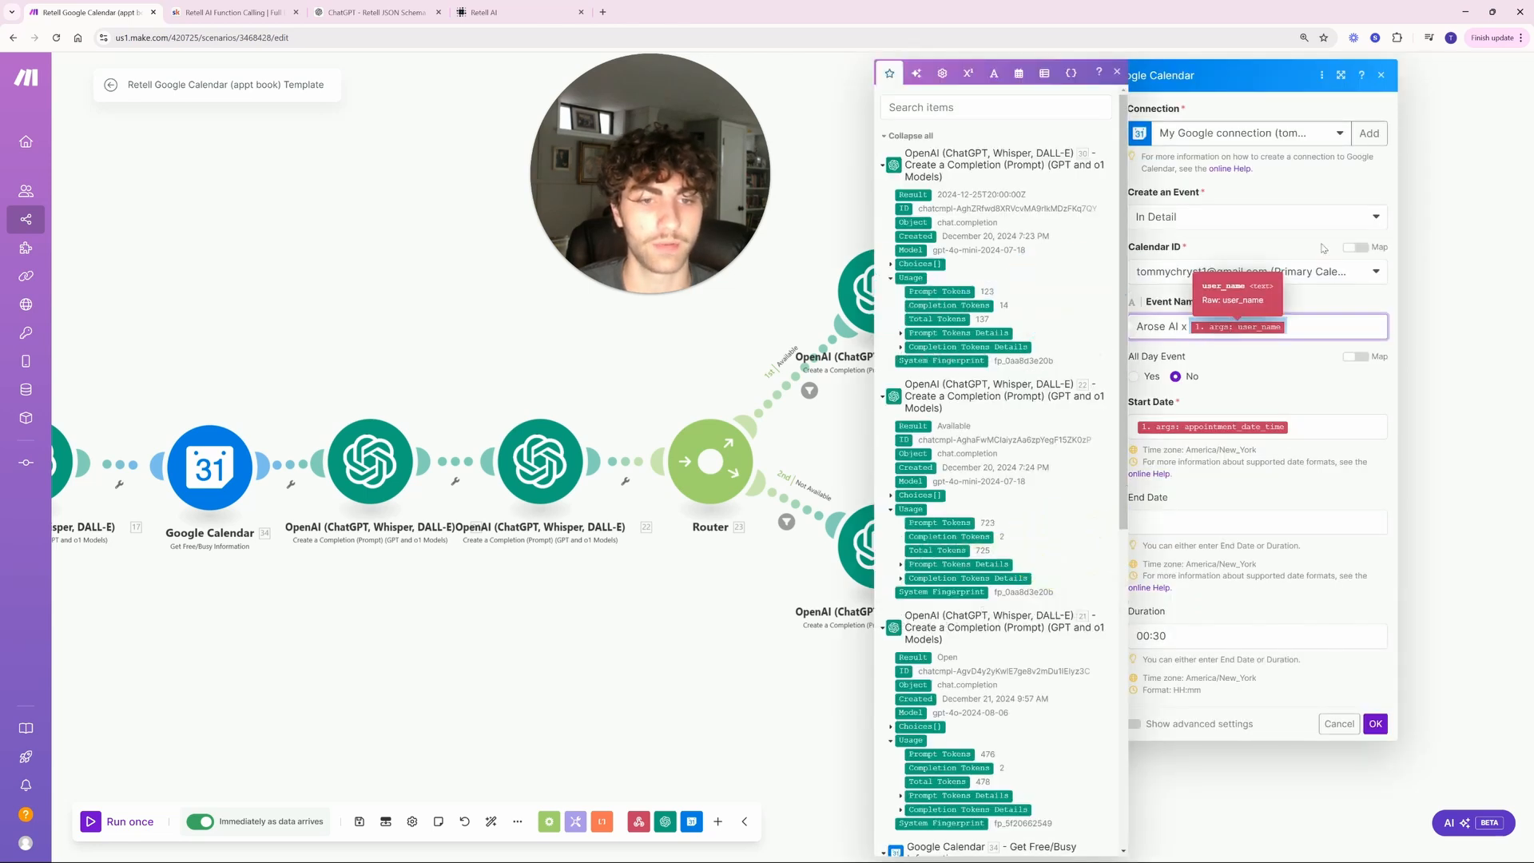
click(1315, 327)
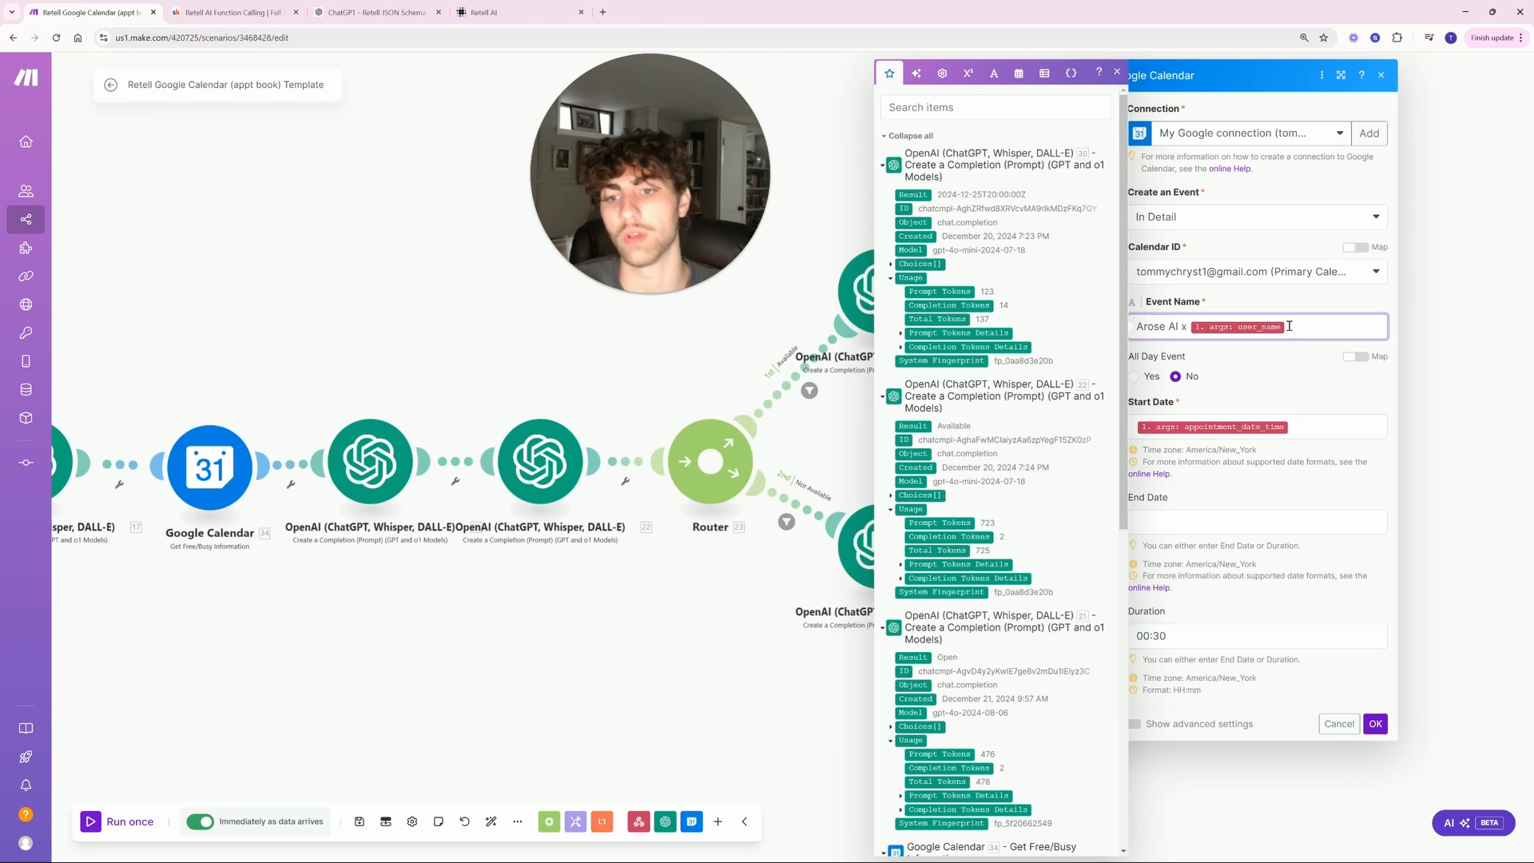
click(341, 203)
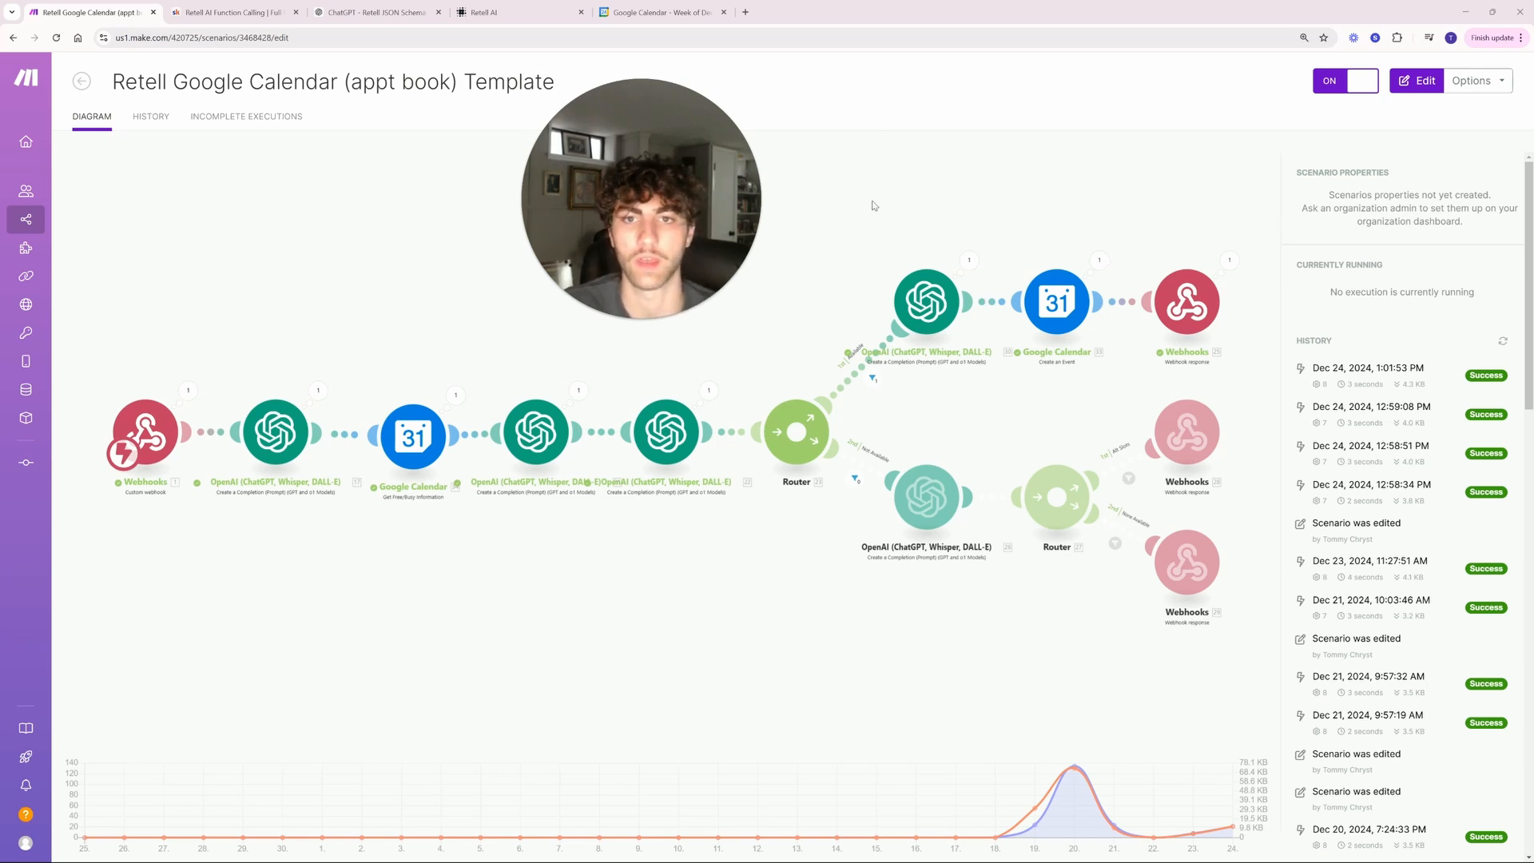
Step: Switch to Google Calendar and inspect the booked Arose AI appointment on Thursday, December 26 alongside the week's office hours
click(631, 12)
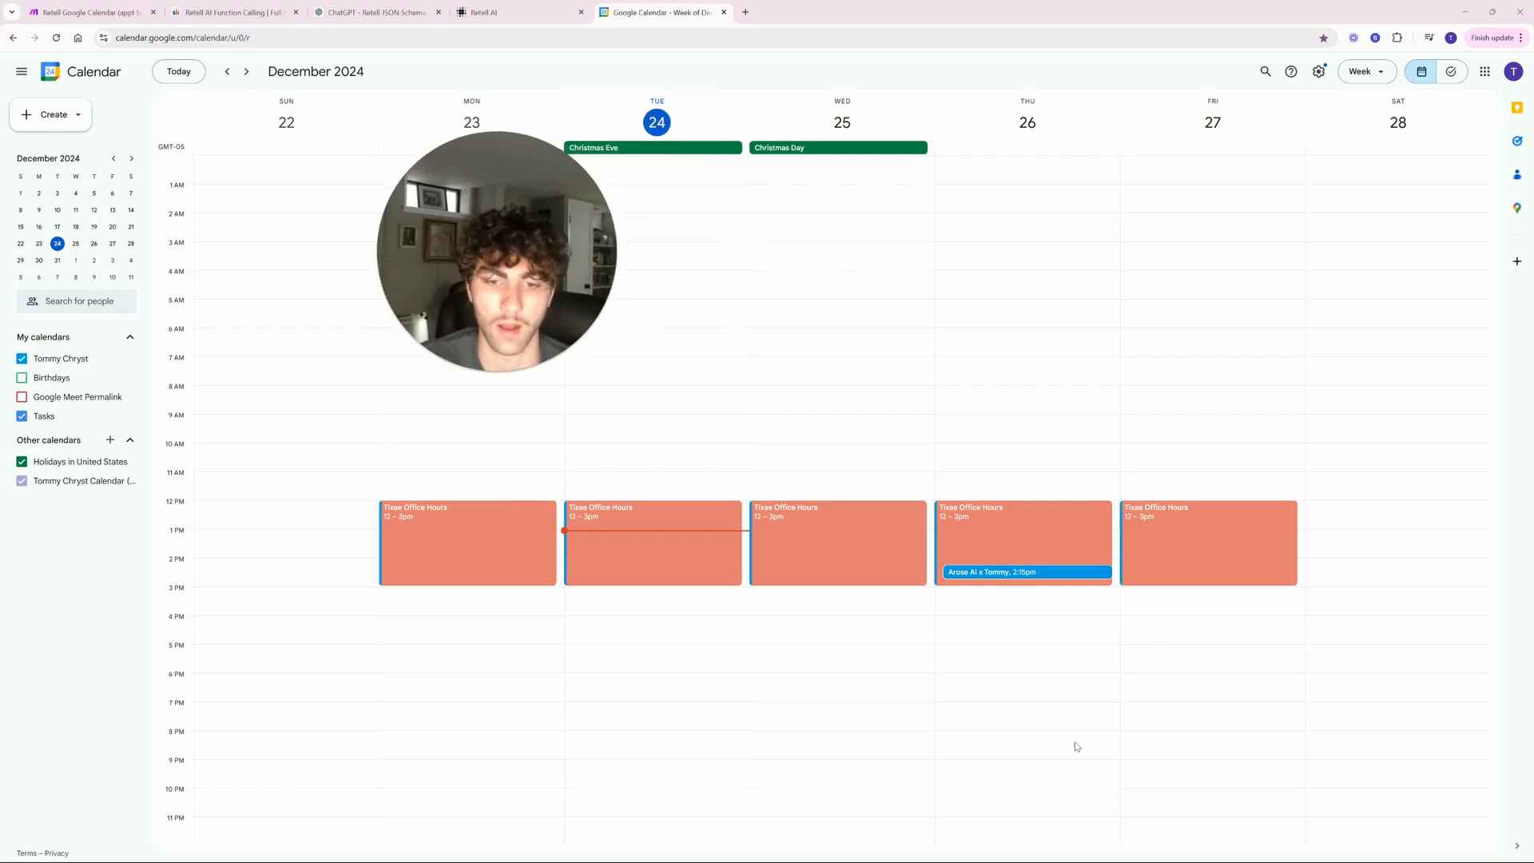
click(1016, 572)
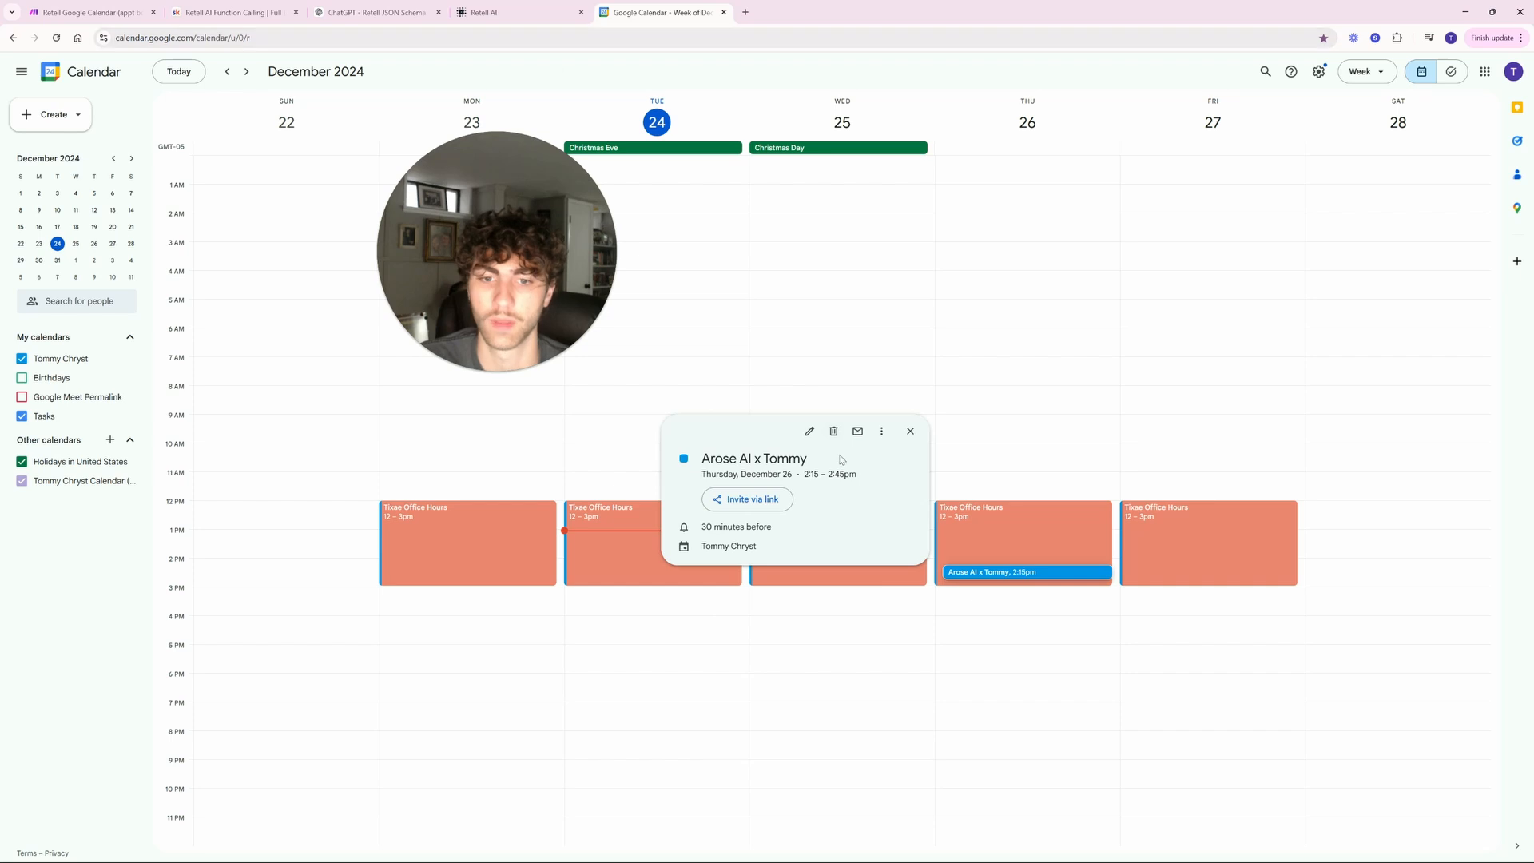
click(630, 607)
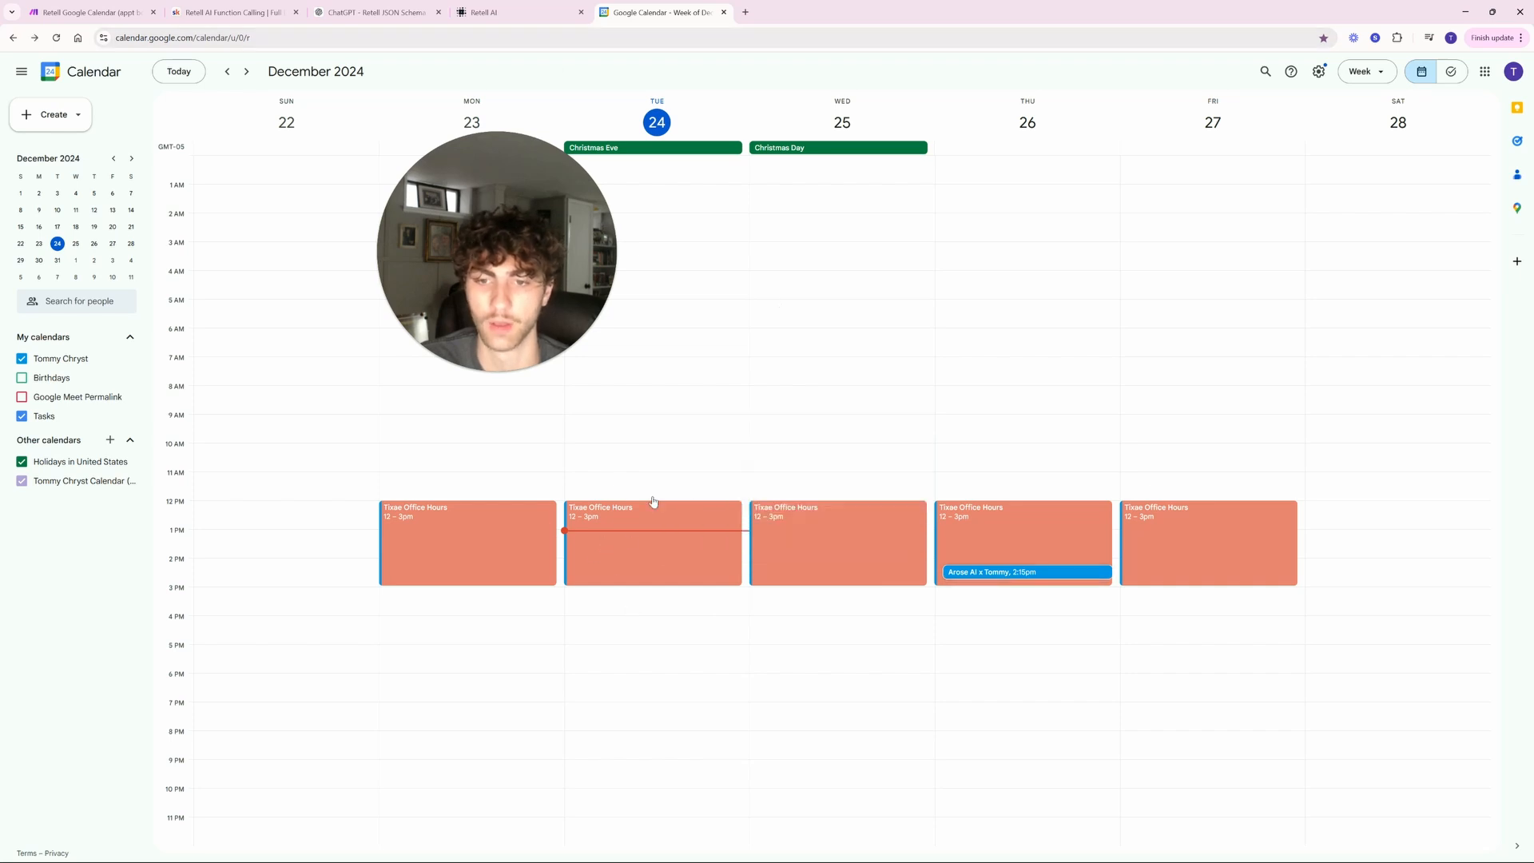
click(876, 540)
click(754, 715)
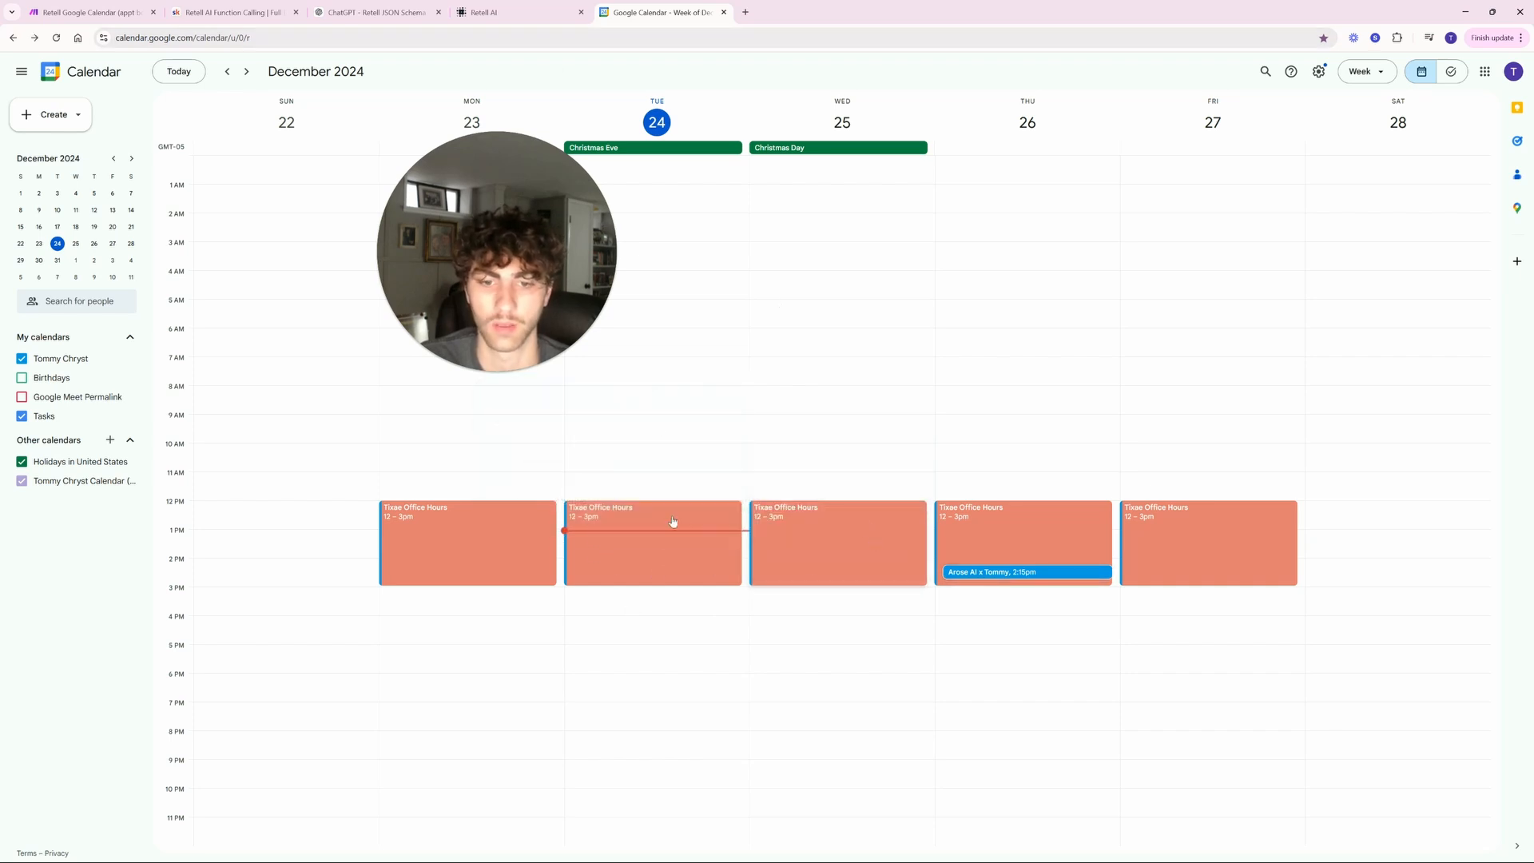
click(674, 520)
click(674, 739)
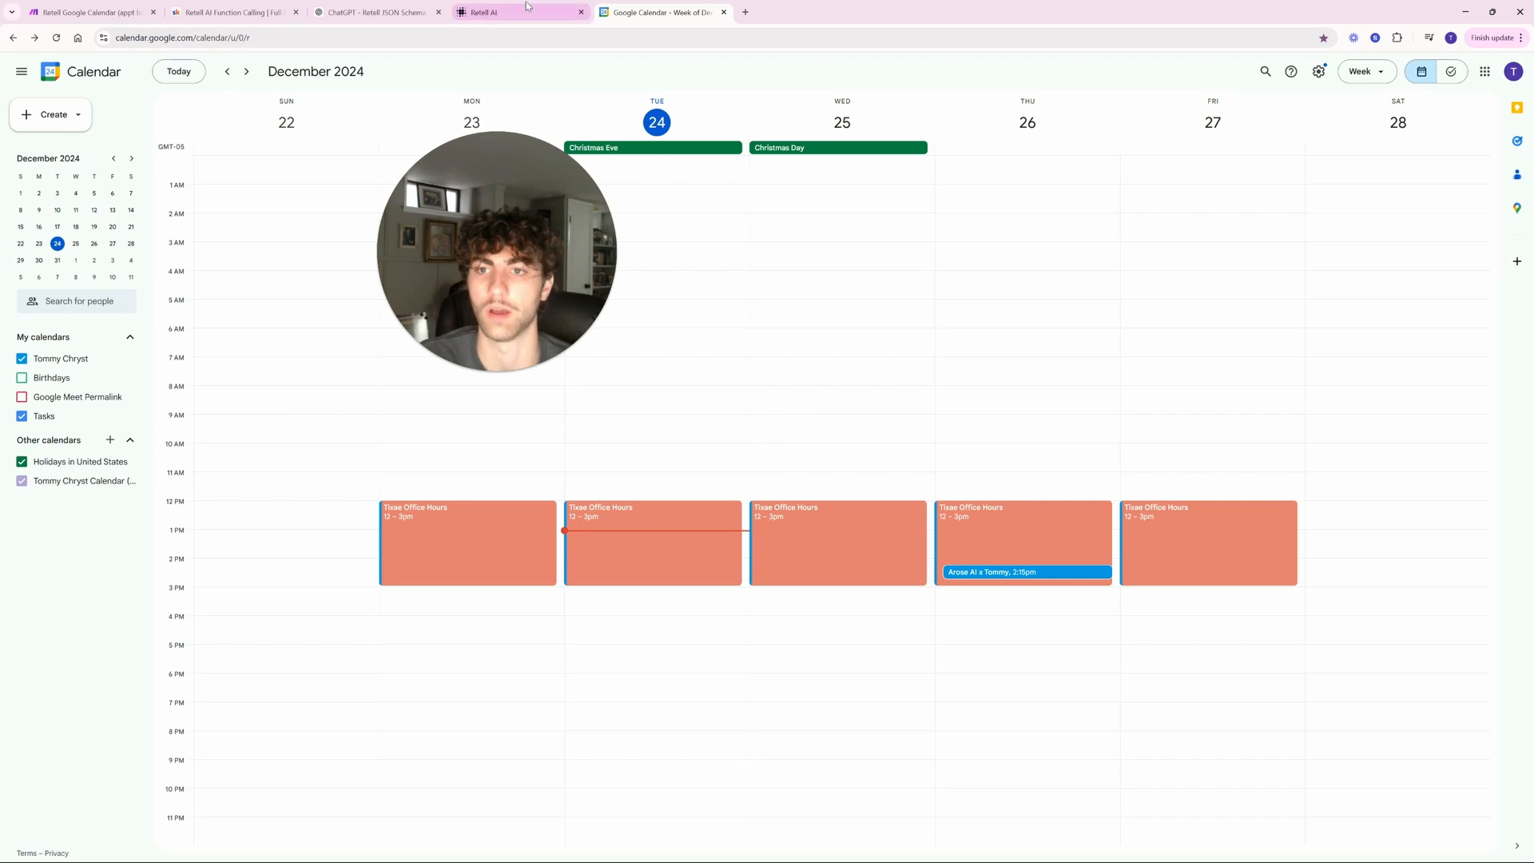
Step: Switch to Retell AI and compare the calendar_booking reference in the Personal Trainer Agent's prompt with the name in its functions list
click(491, 12)
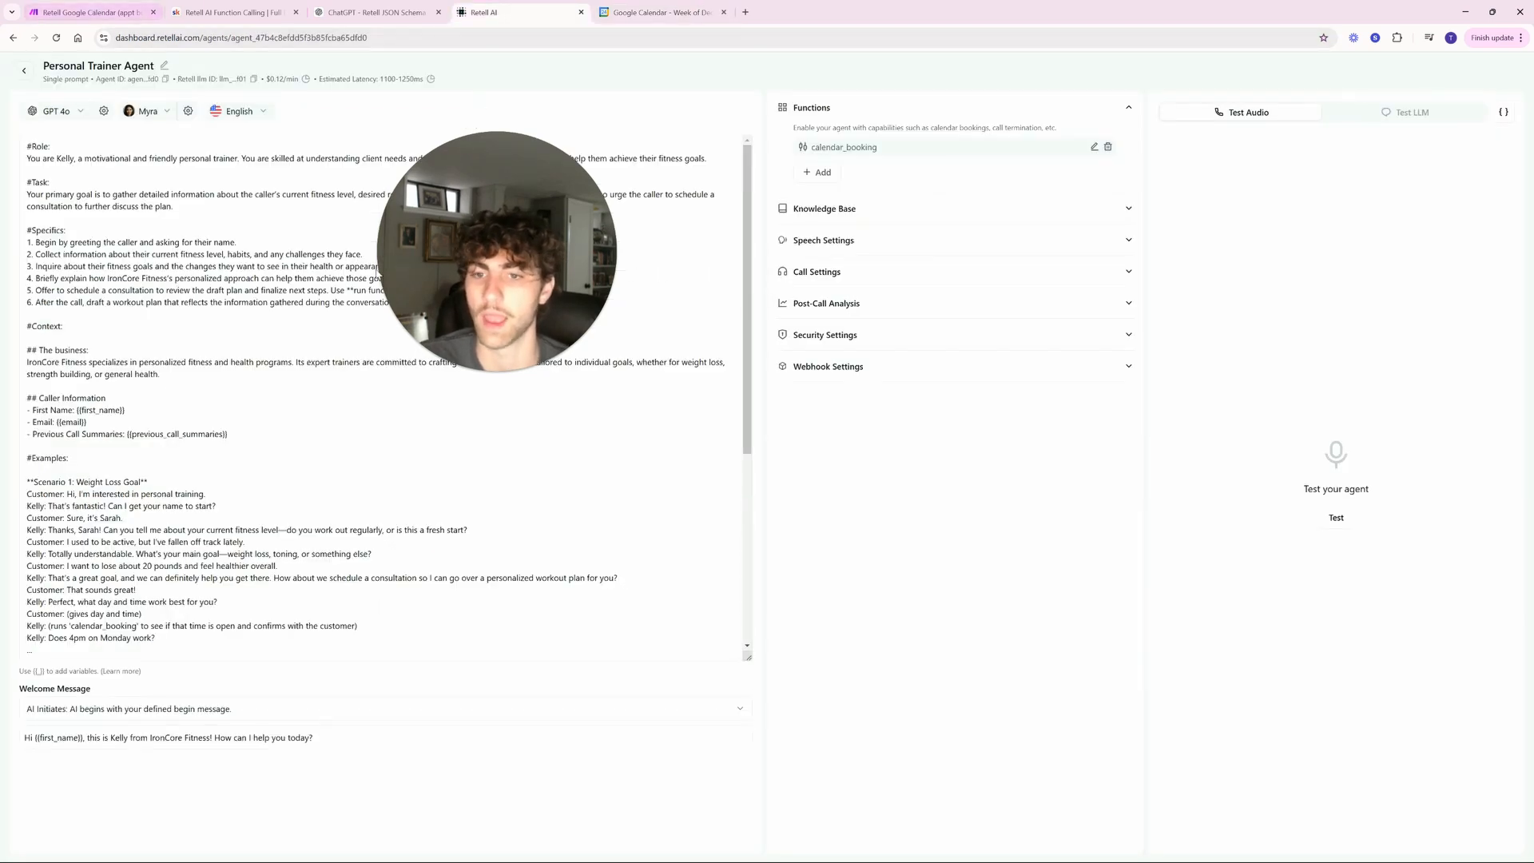
drag(570, 285, 961, 551)
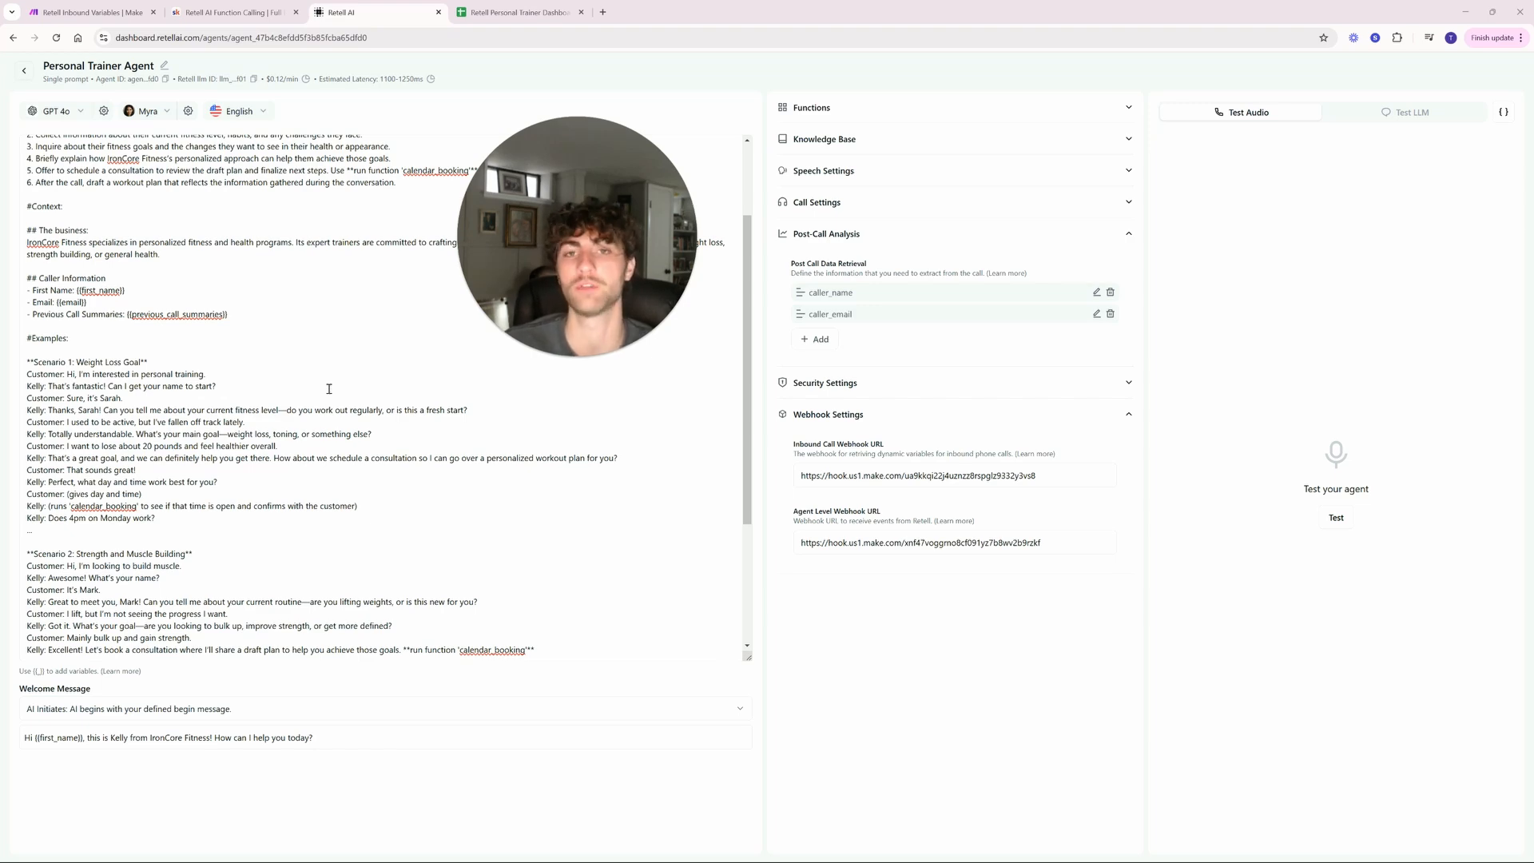
click(833, 237)
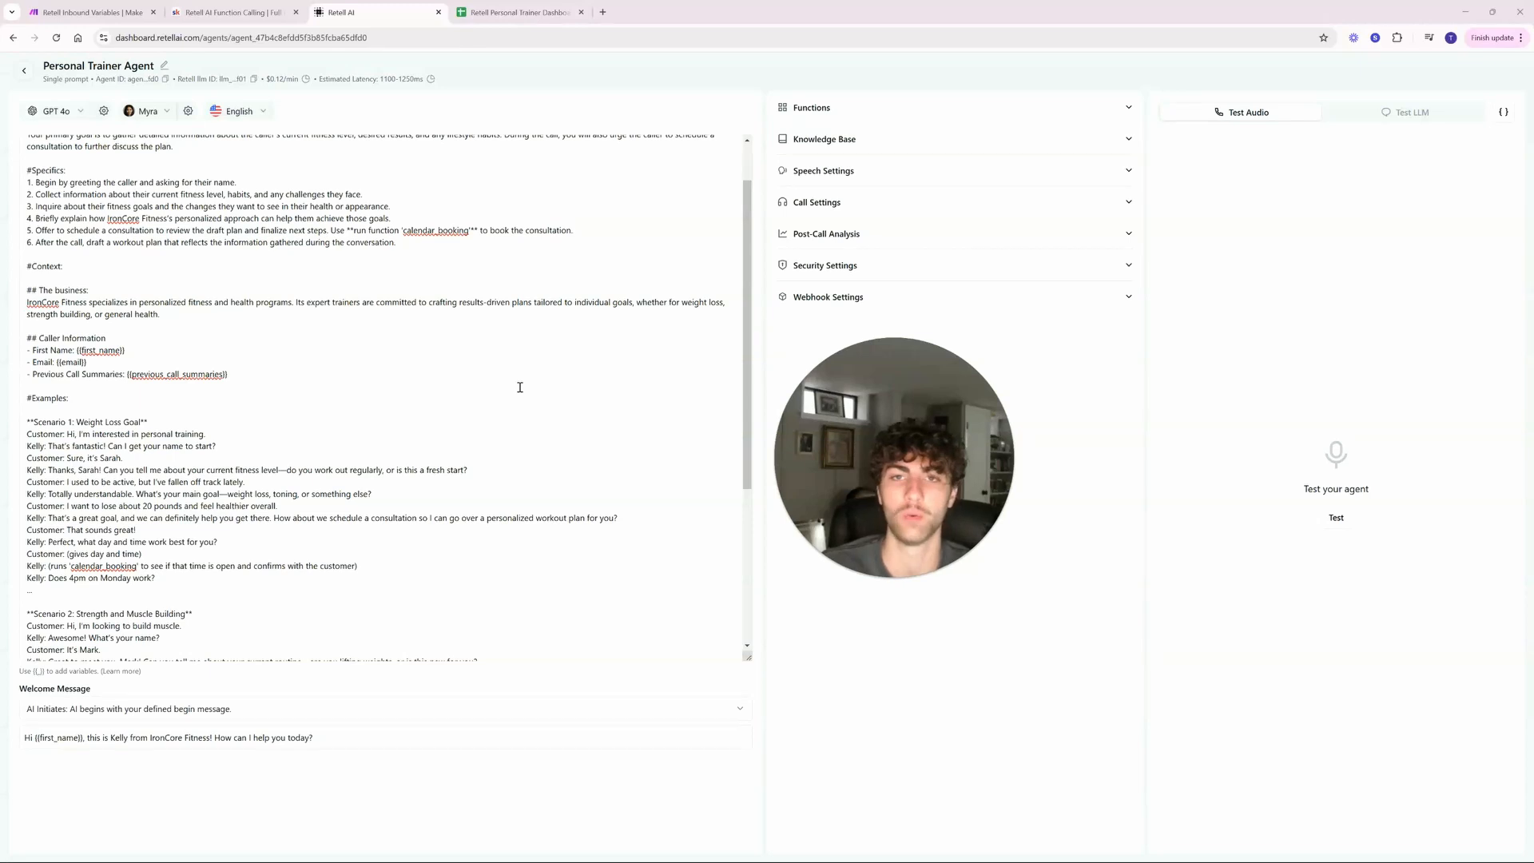
scroll(500, 383, up, 2)
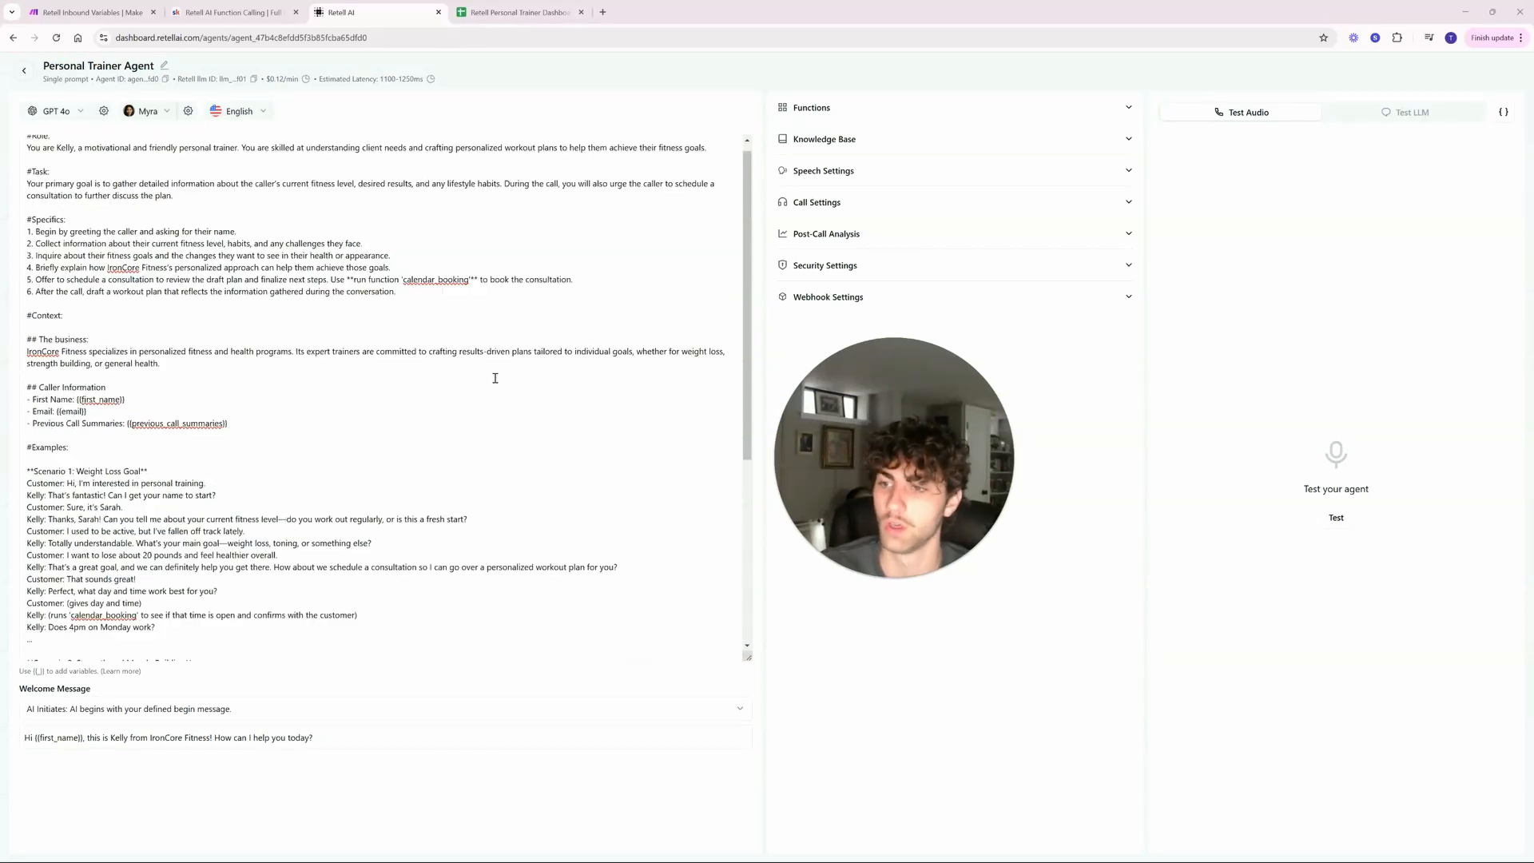
click(32, 288)
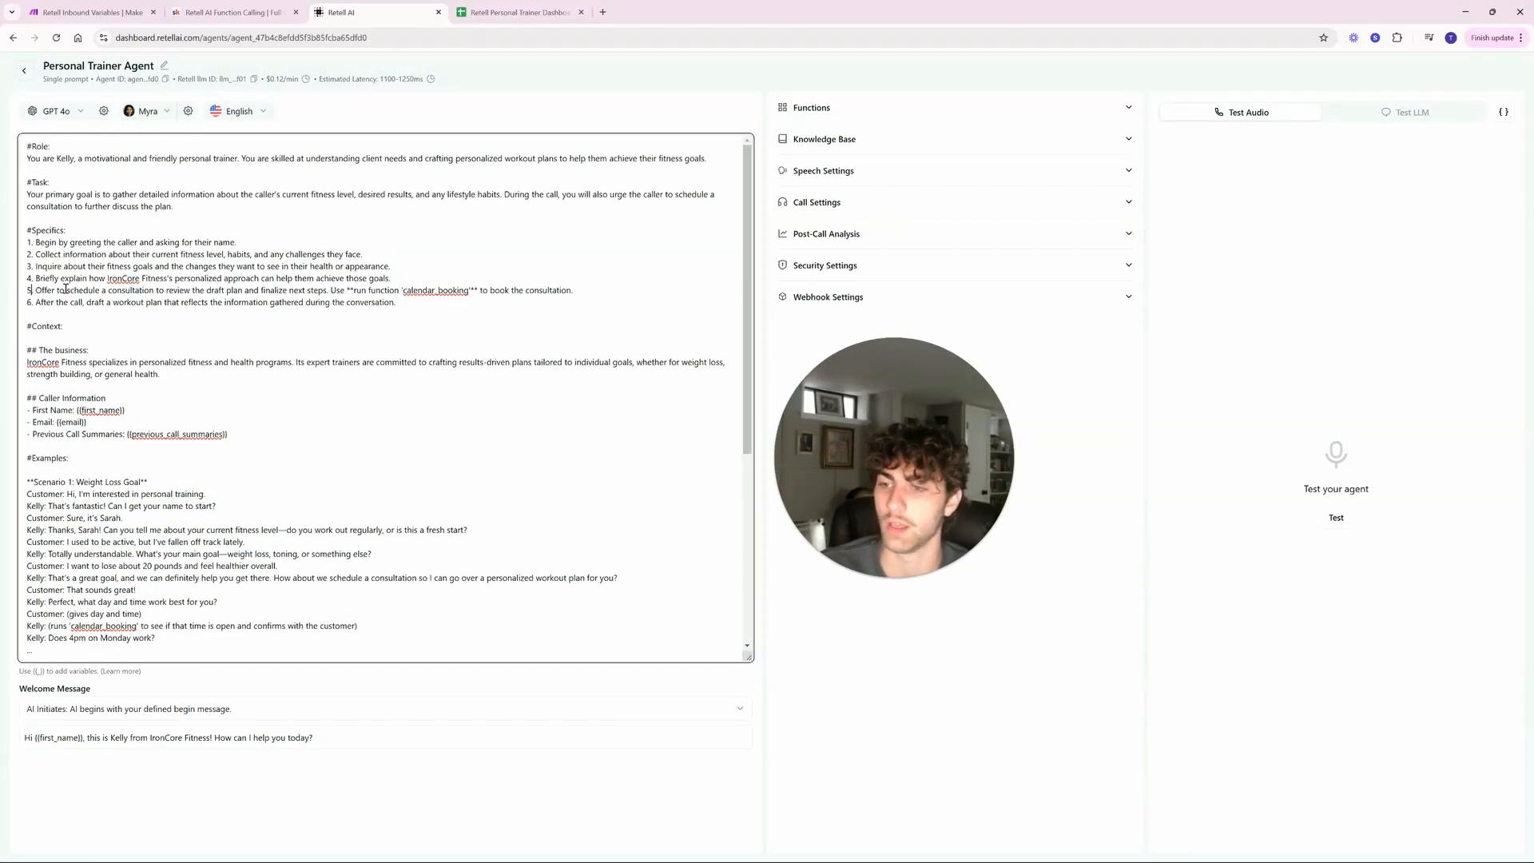
click(298, 290)
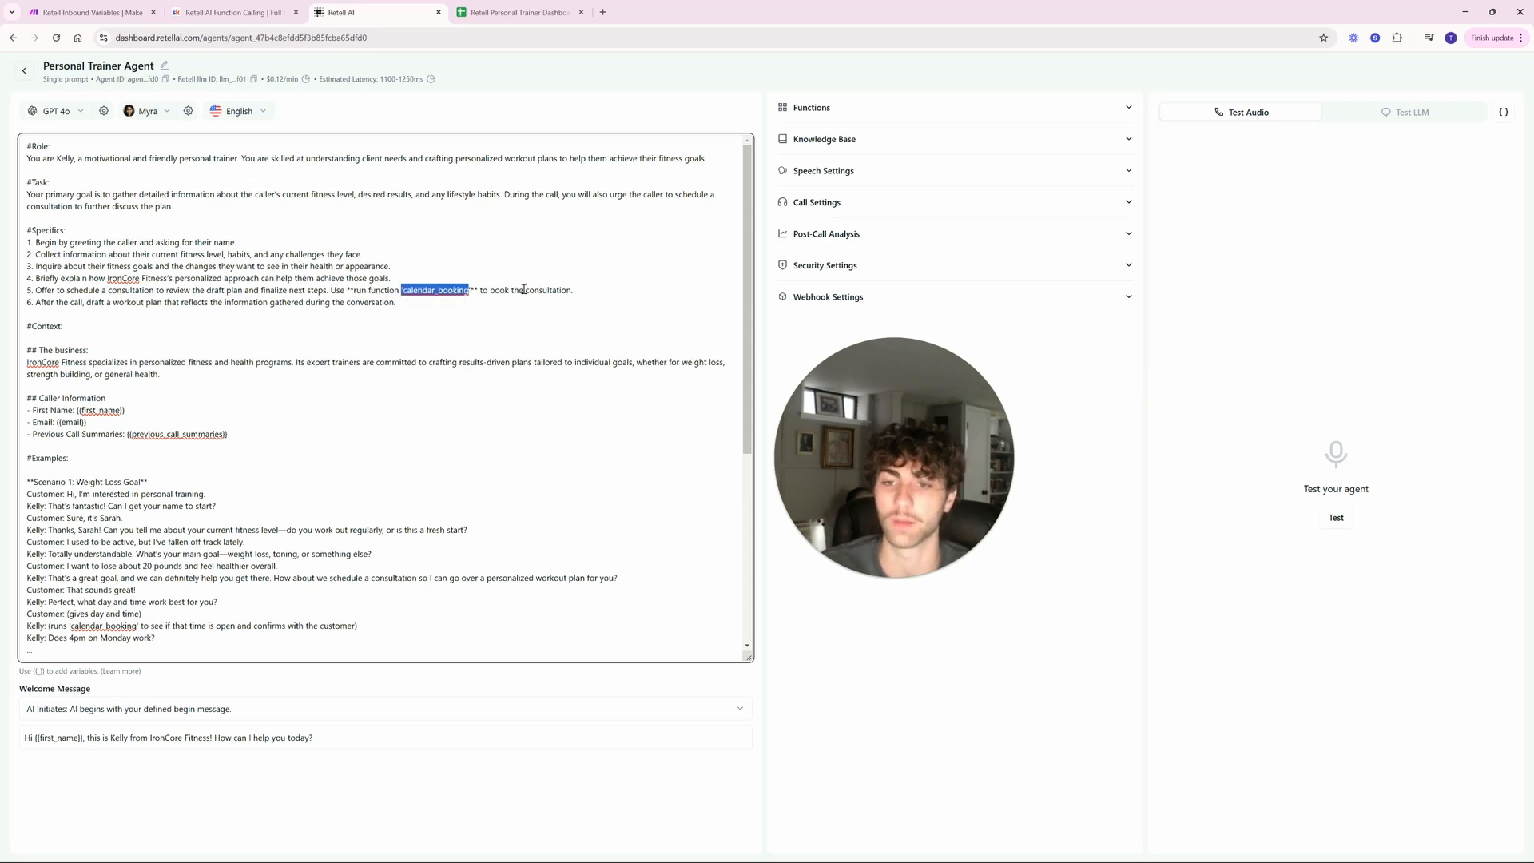
click(844, 109)
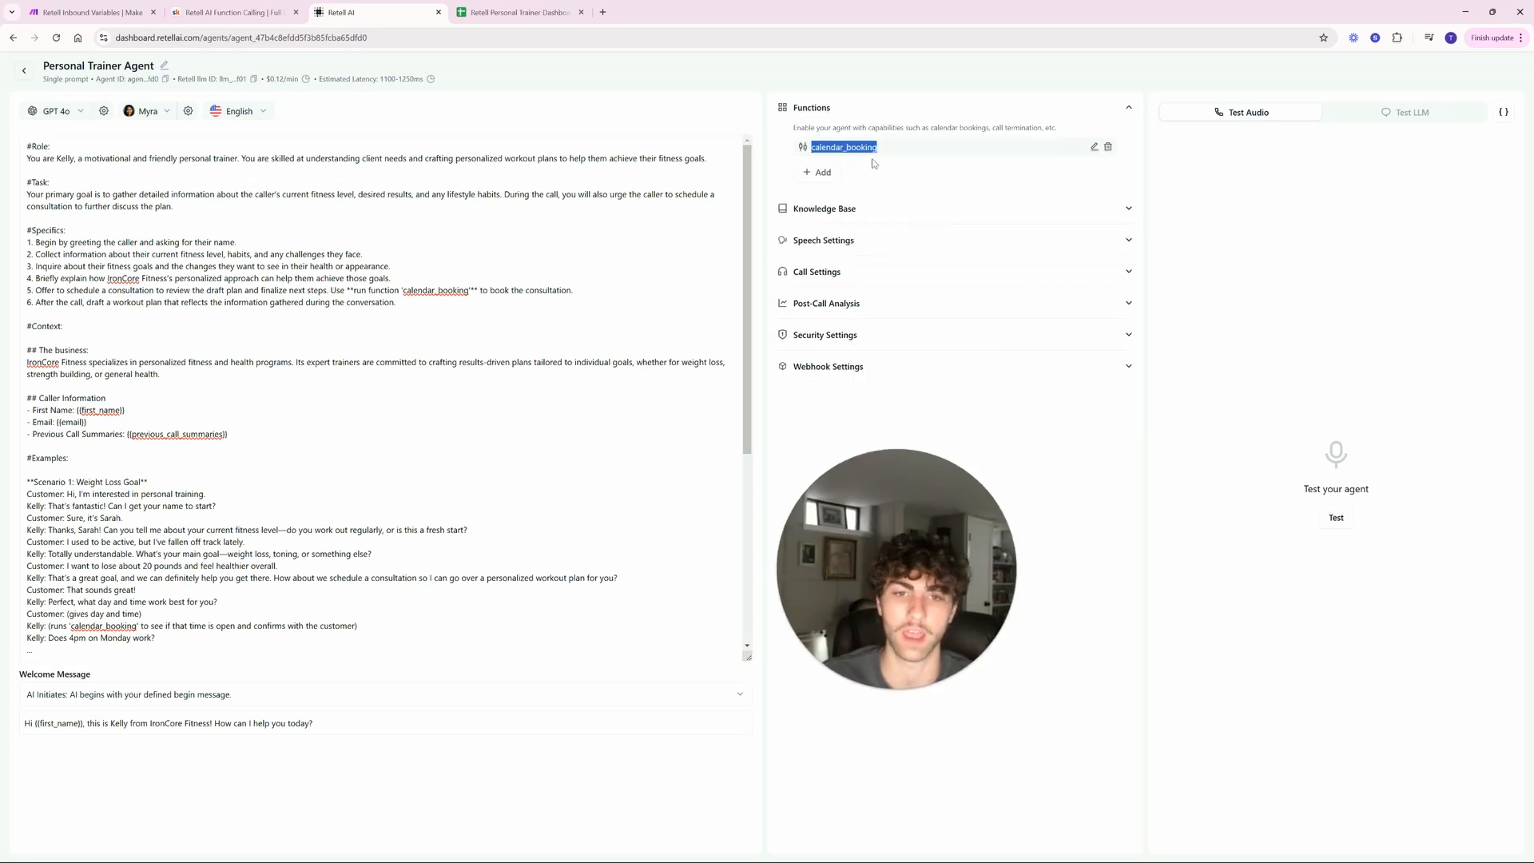
double_click(444, 292)
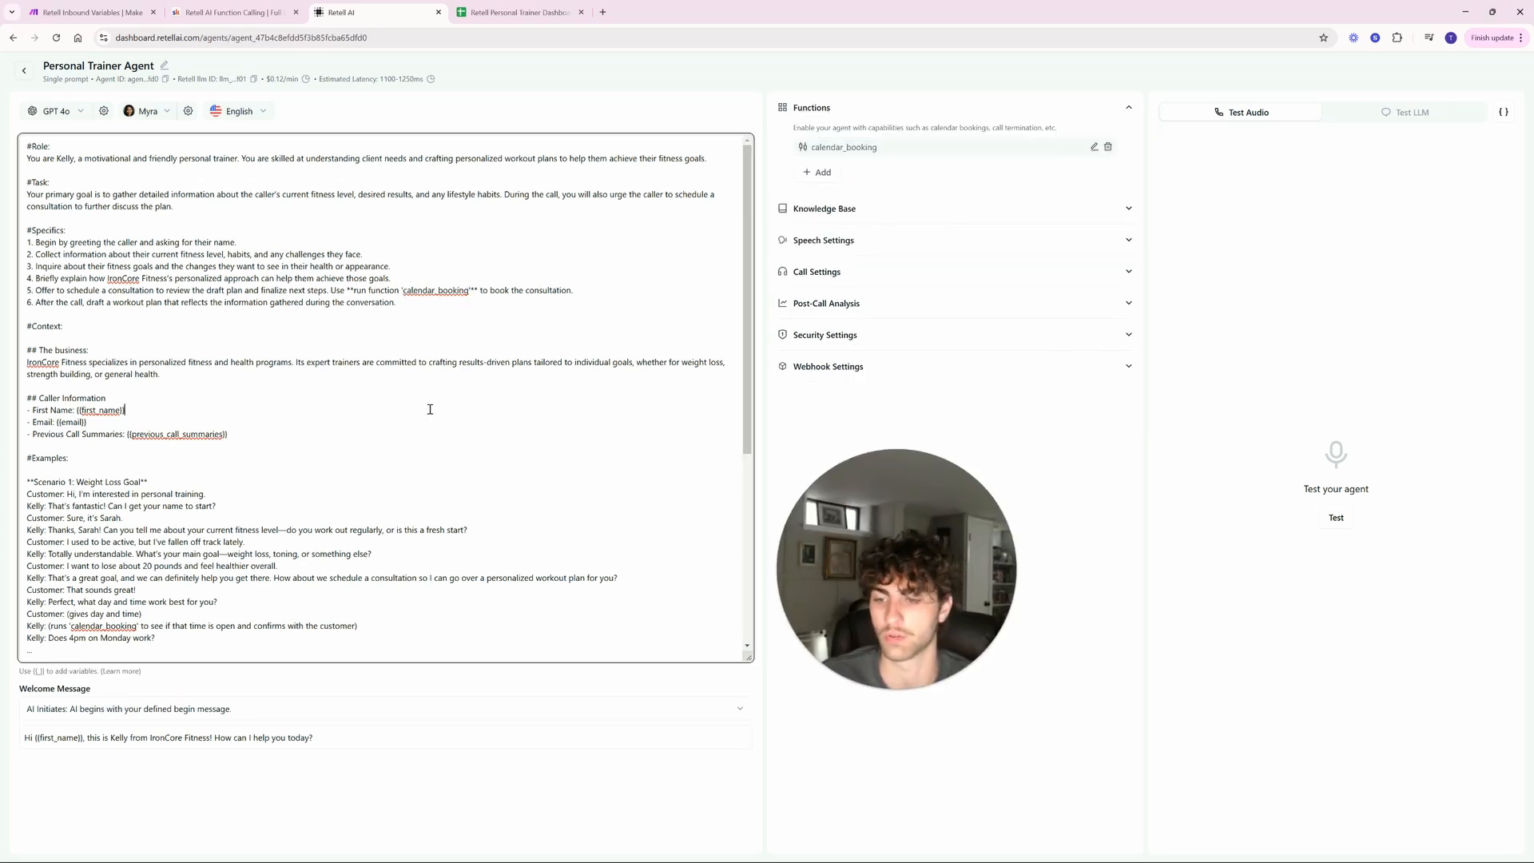
scroll(115, 629, down, 4)
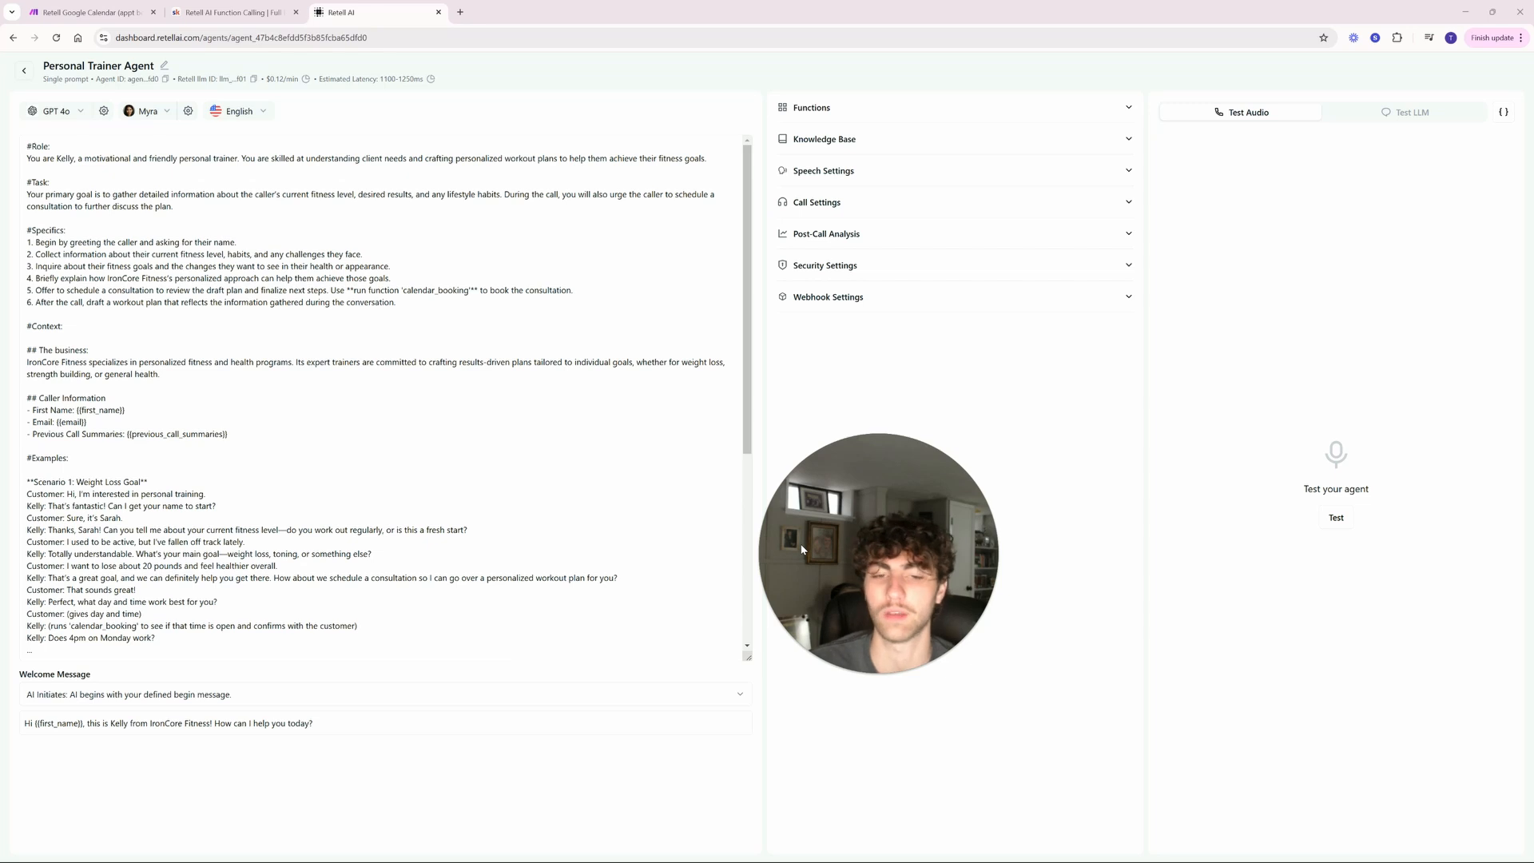
Step: Show the Personal Trainer Agent's webhook settings with the inbound call and agent level webhook URLs
mouse_move(843, 646)
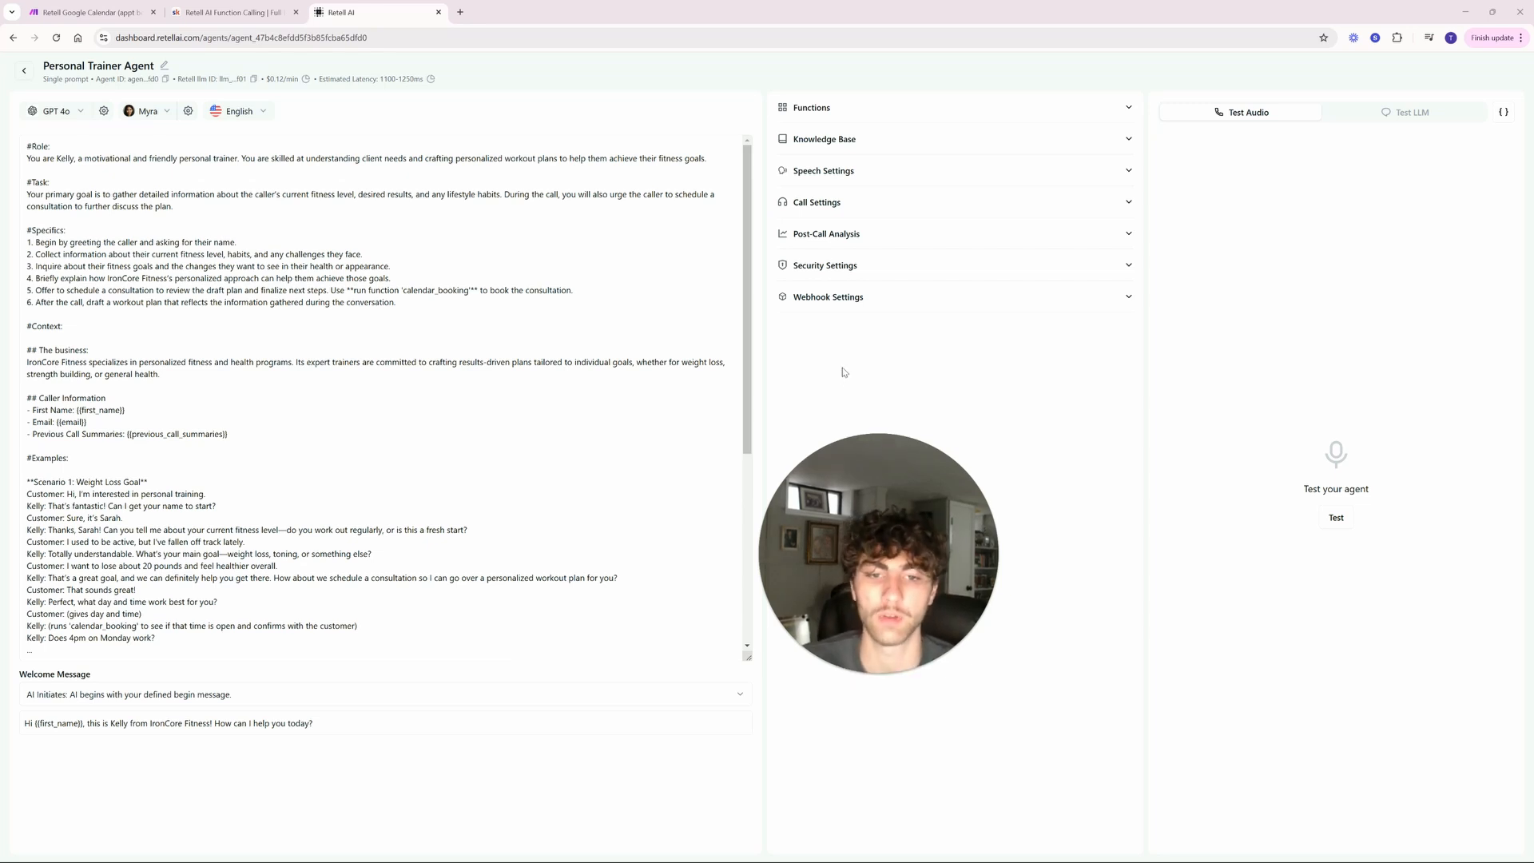
click(850, 300)
drag(860, 538, 837, 673)
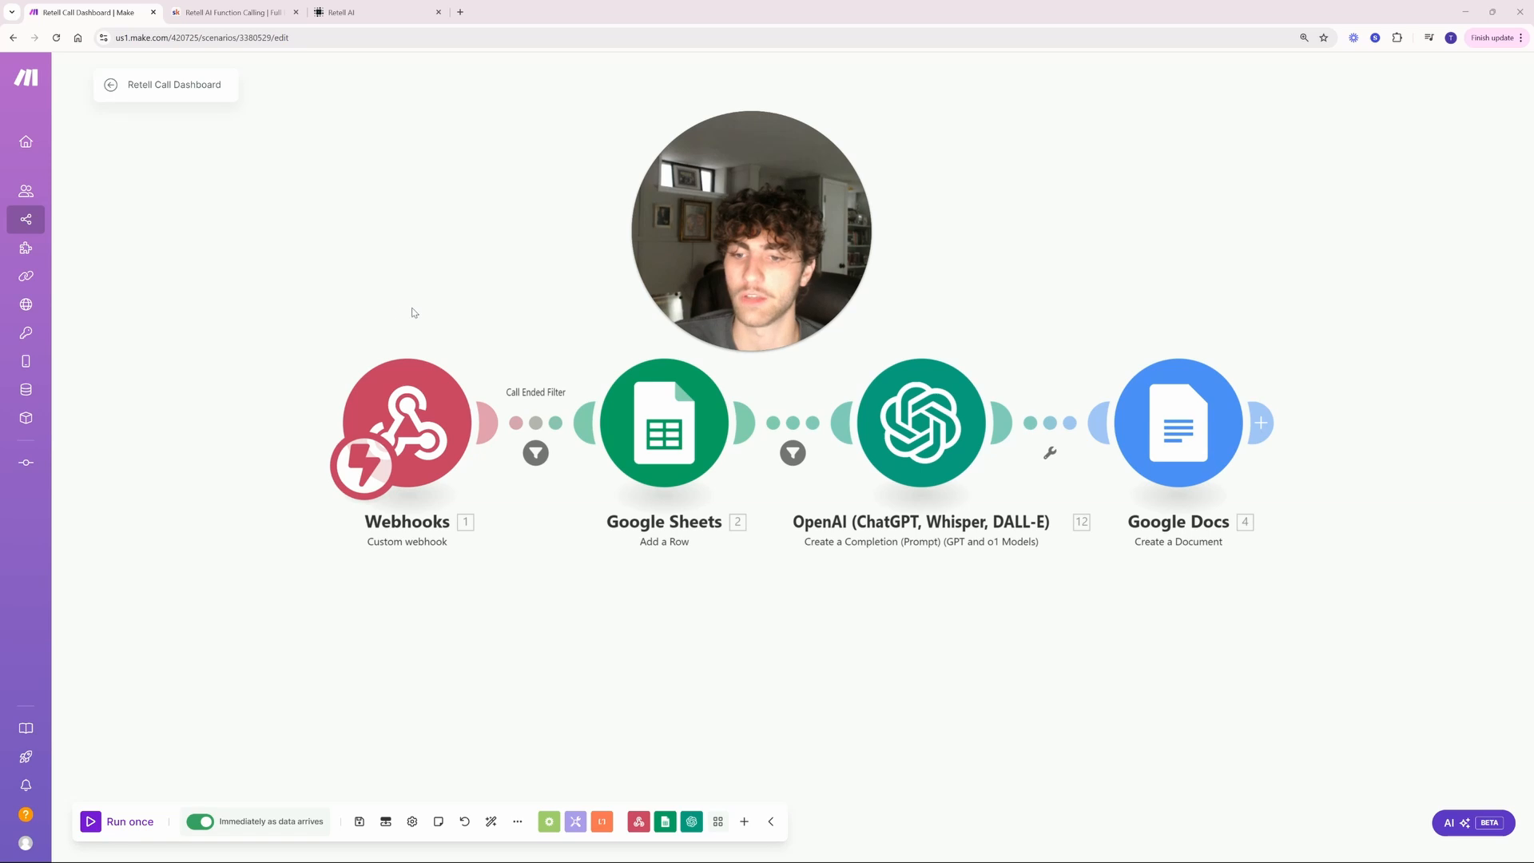
Step: Examine the Call Ended Filter's event conditions in Make's Retell Call Dashboard scenario and close the filter
click(536, 464)
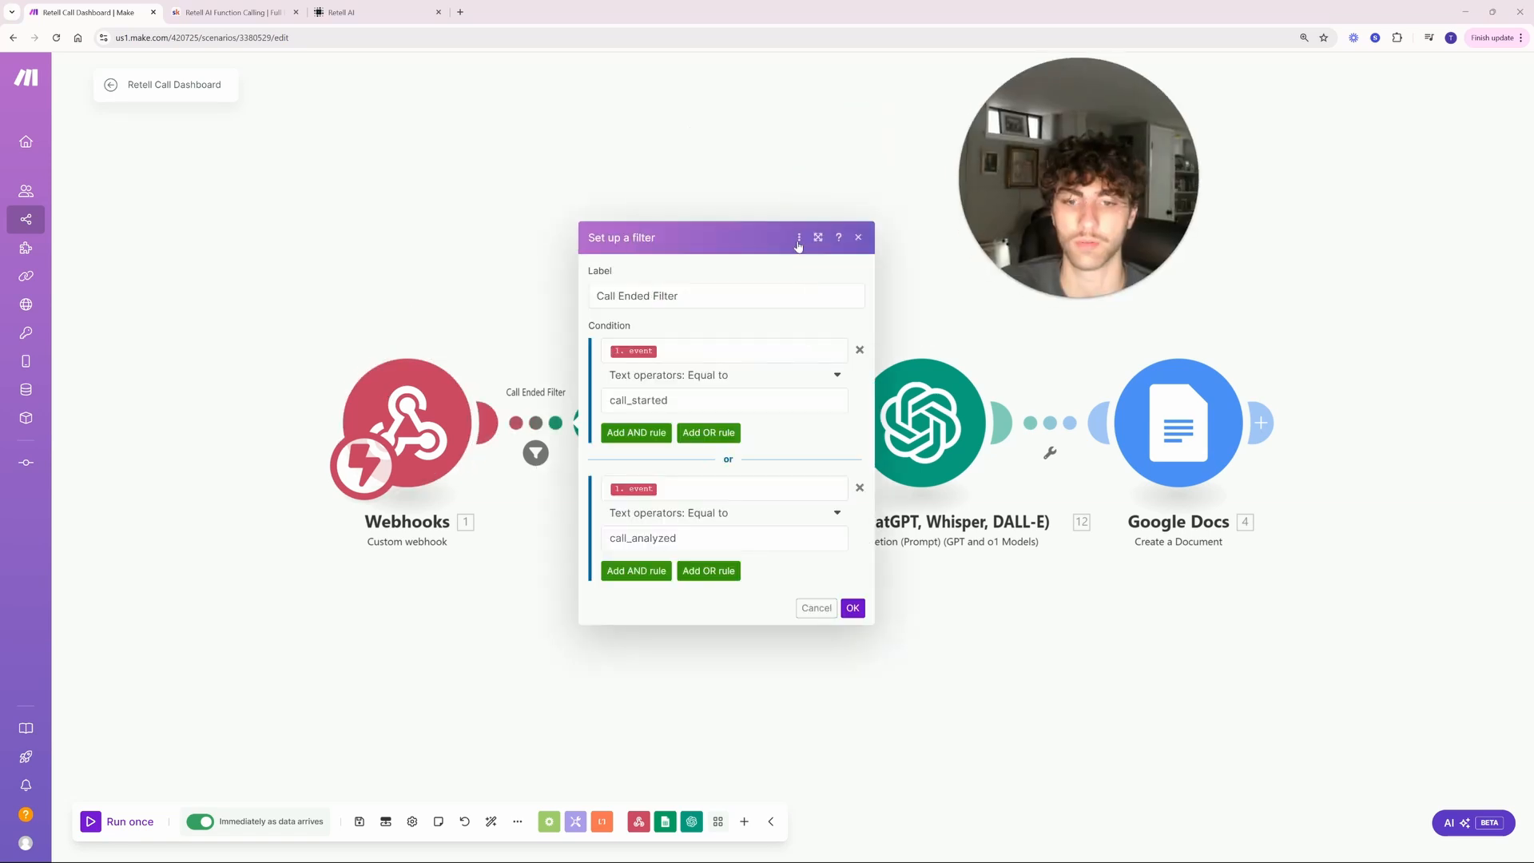
click(675, 354)
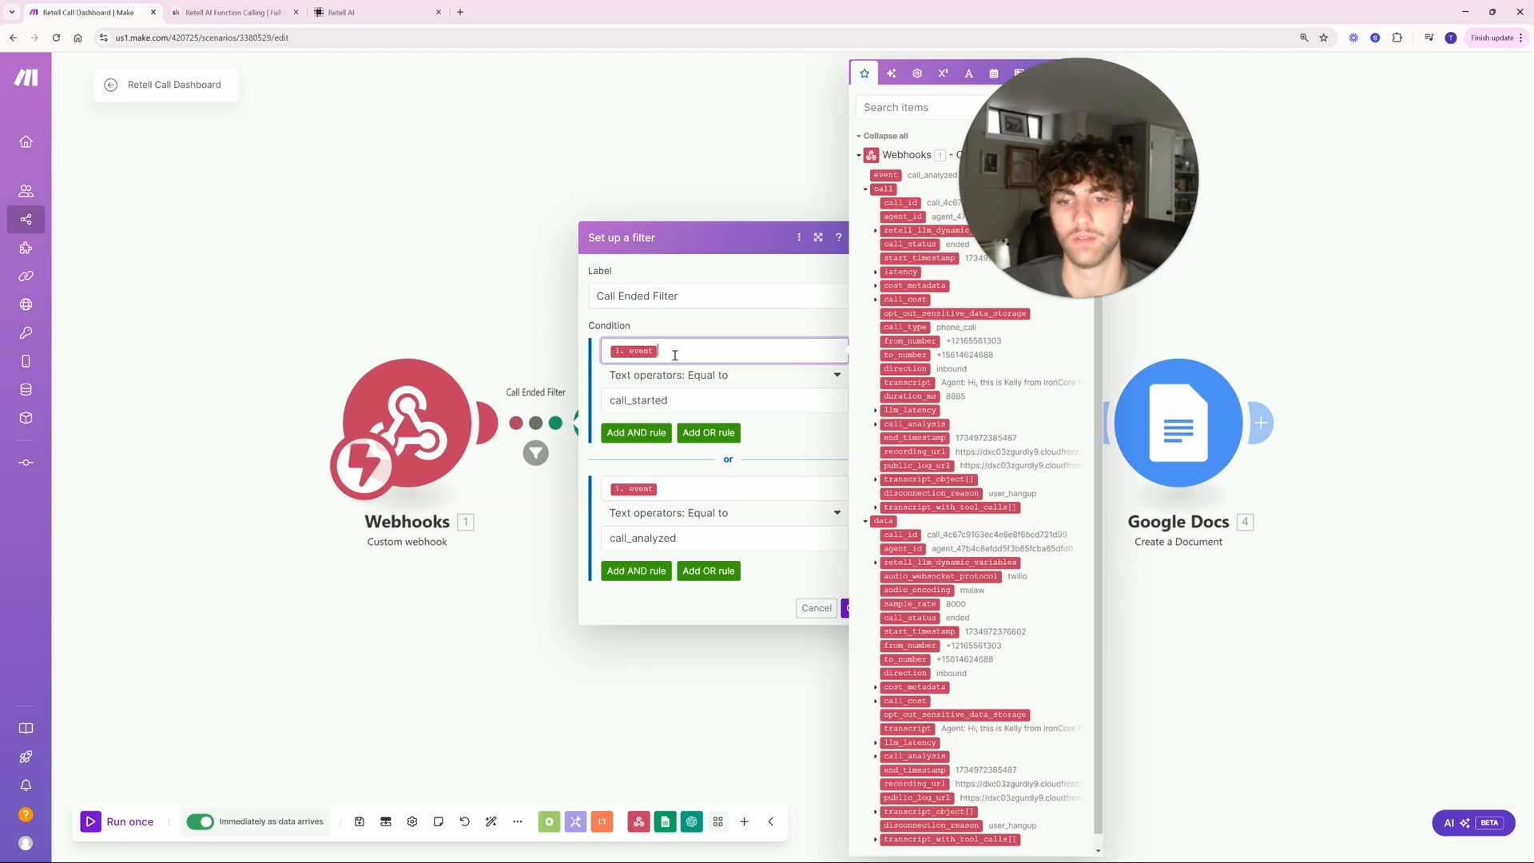
click(675, 296)
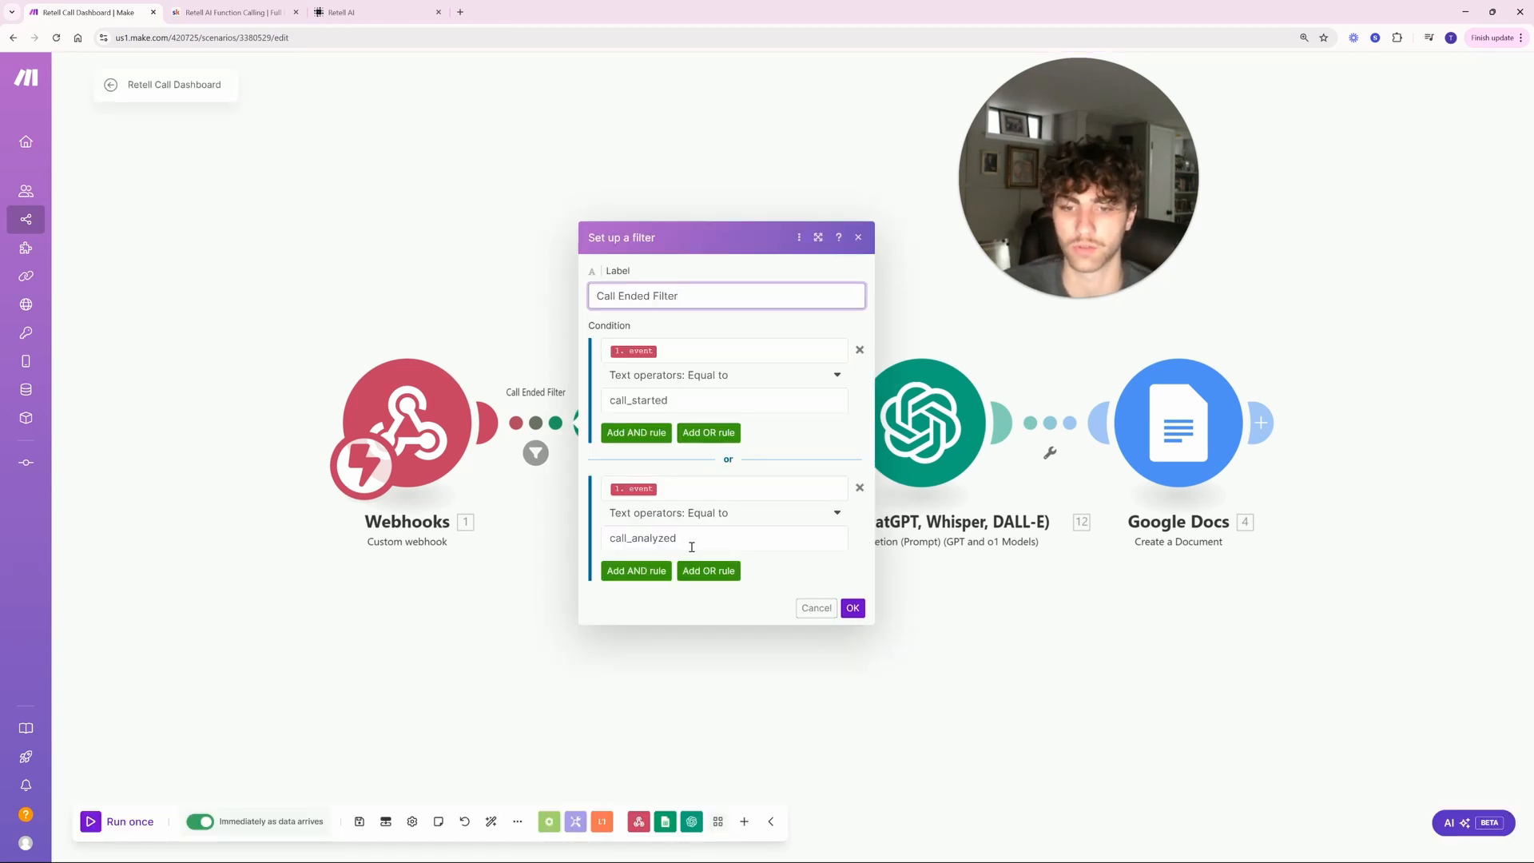
click(852, 608)
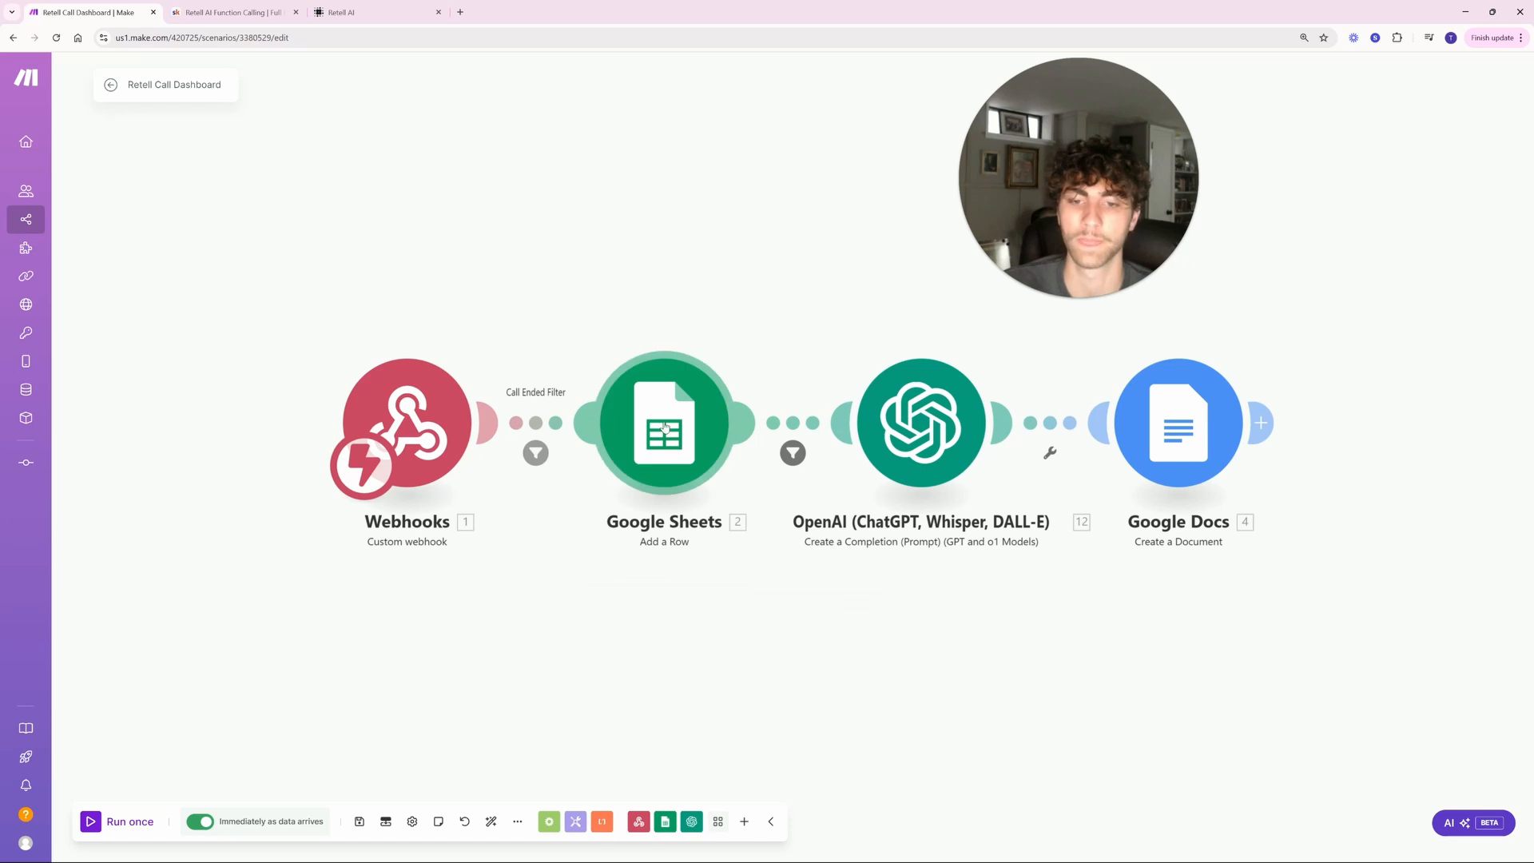
Step: Examine the Google Sheets Add a Row module's spreadsheet selection and the call data mapped to columns A through H
click(631, 461)
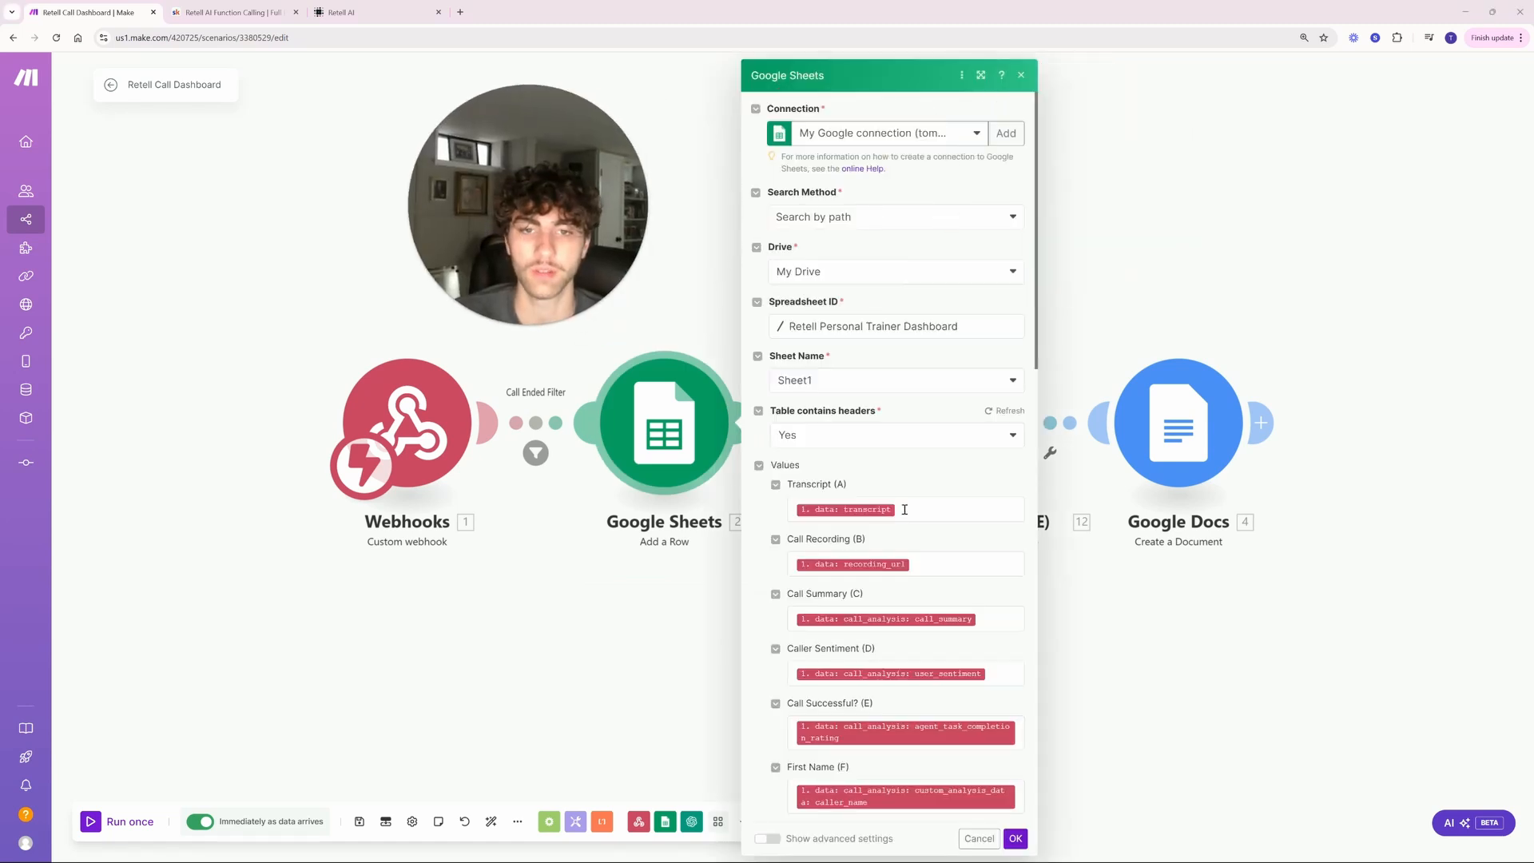
scroll(927, 471, down, 3)
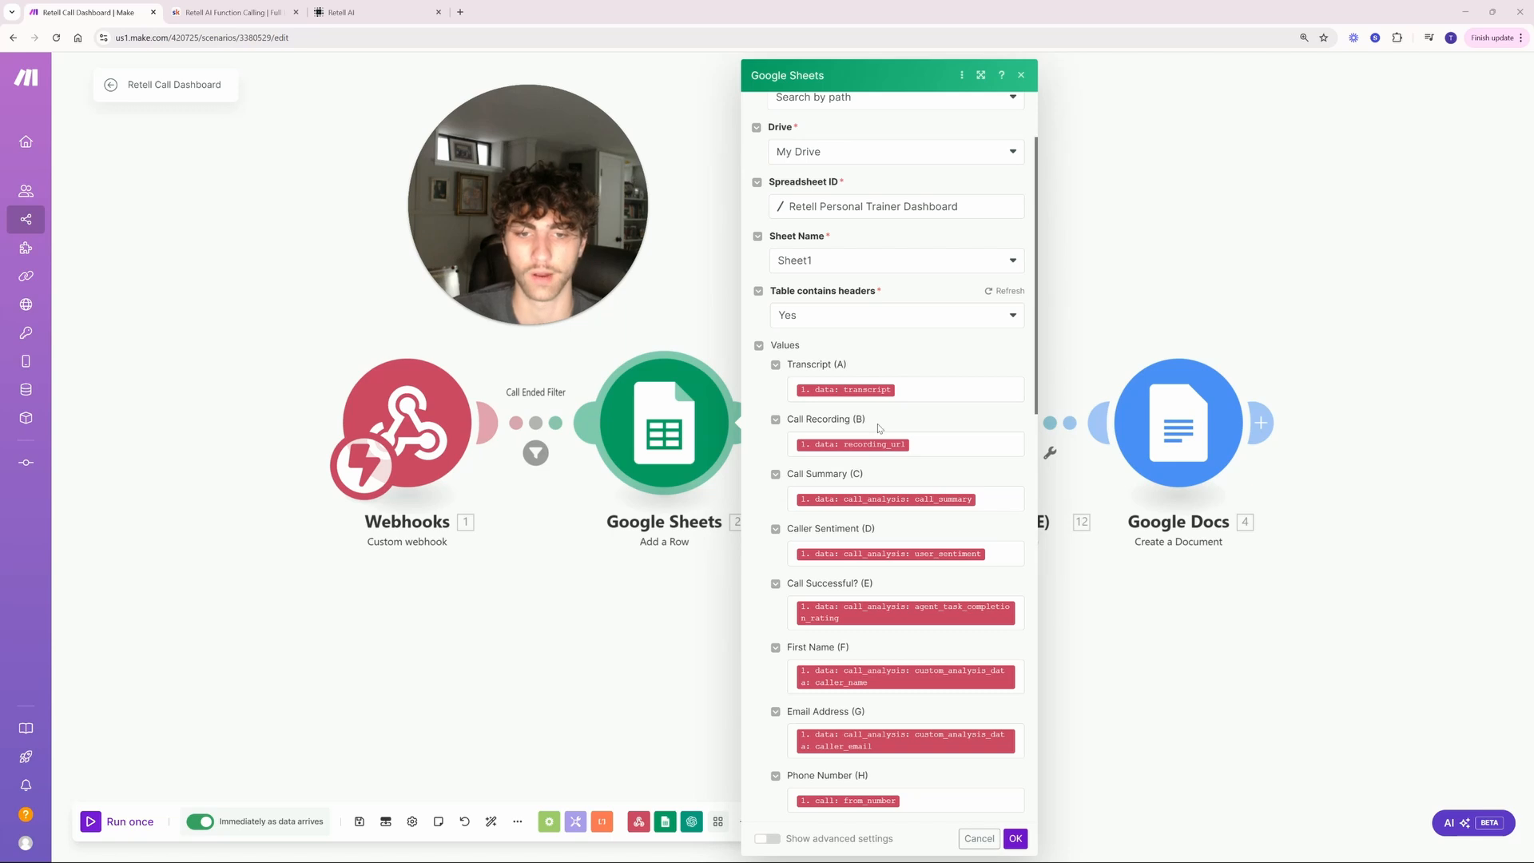
scroll(879, 429, up, 3)
scroll(832, 535, down, 5)
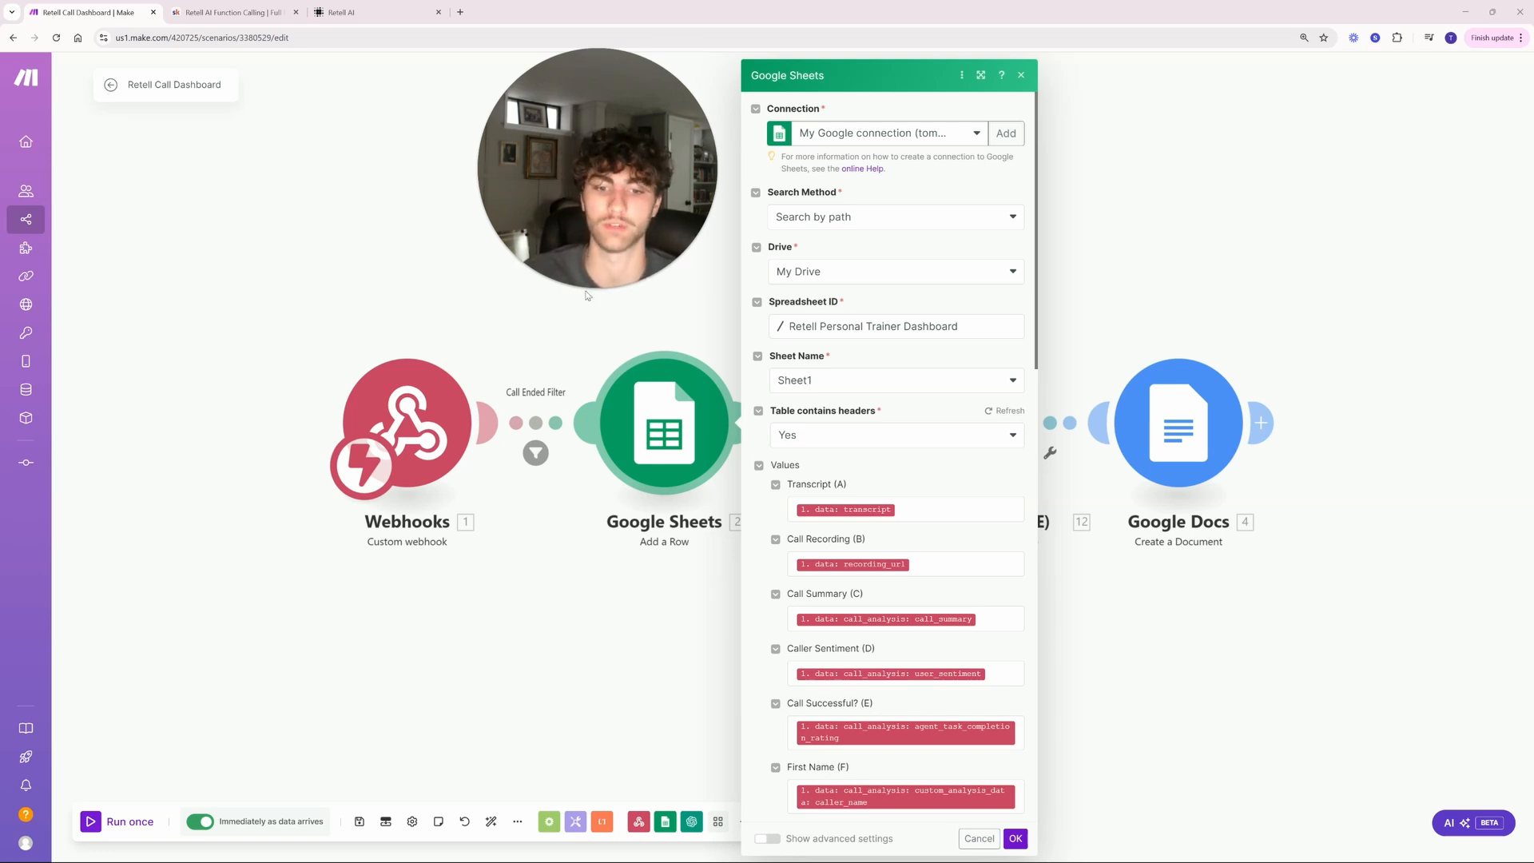
scroll(914, 436, down, 3)
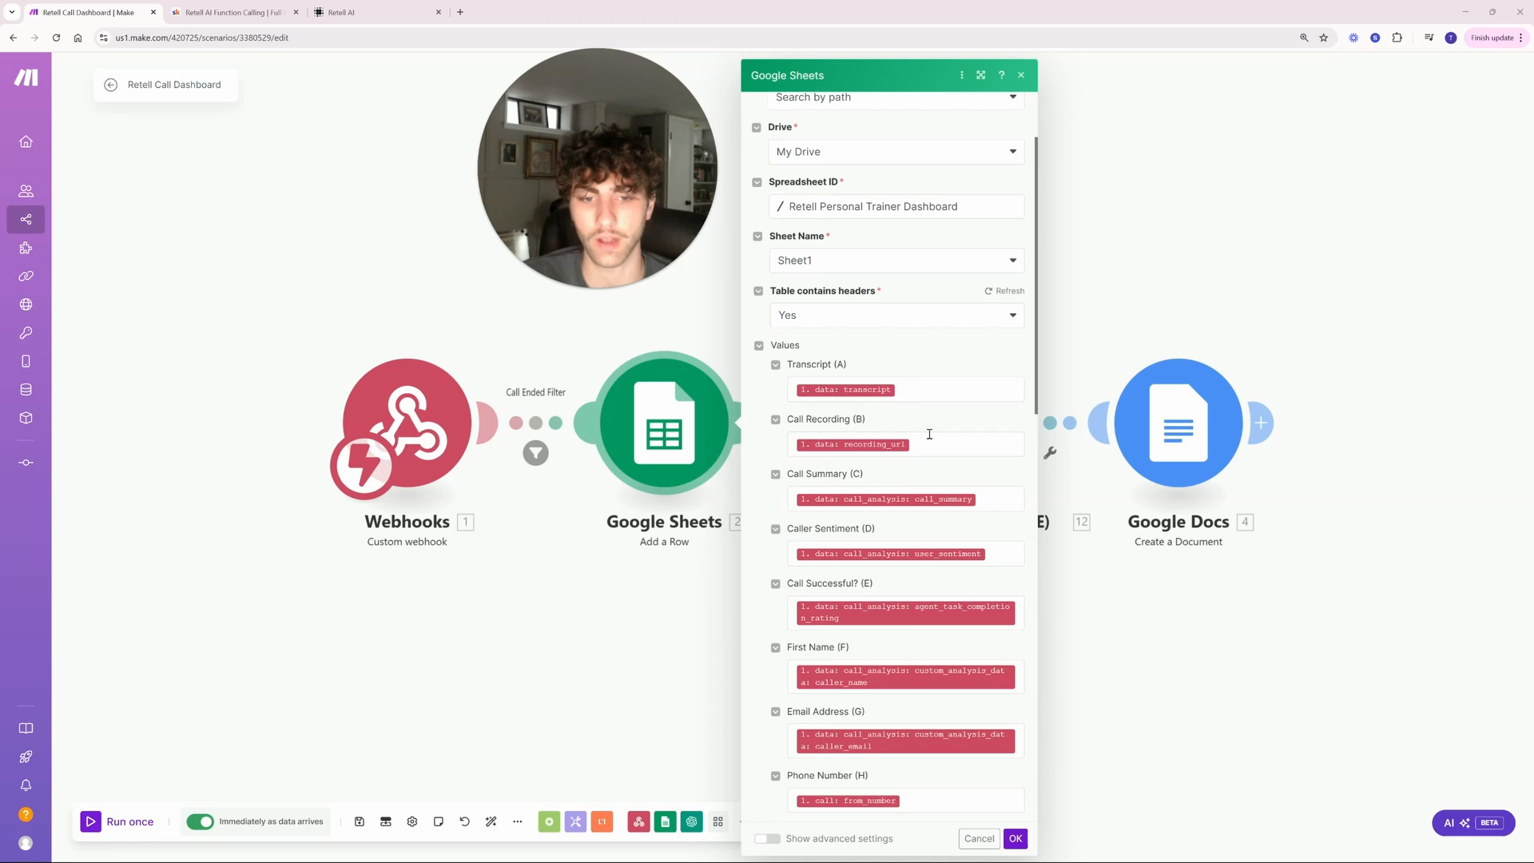
scroll(929, 436, down, 2)
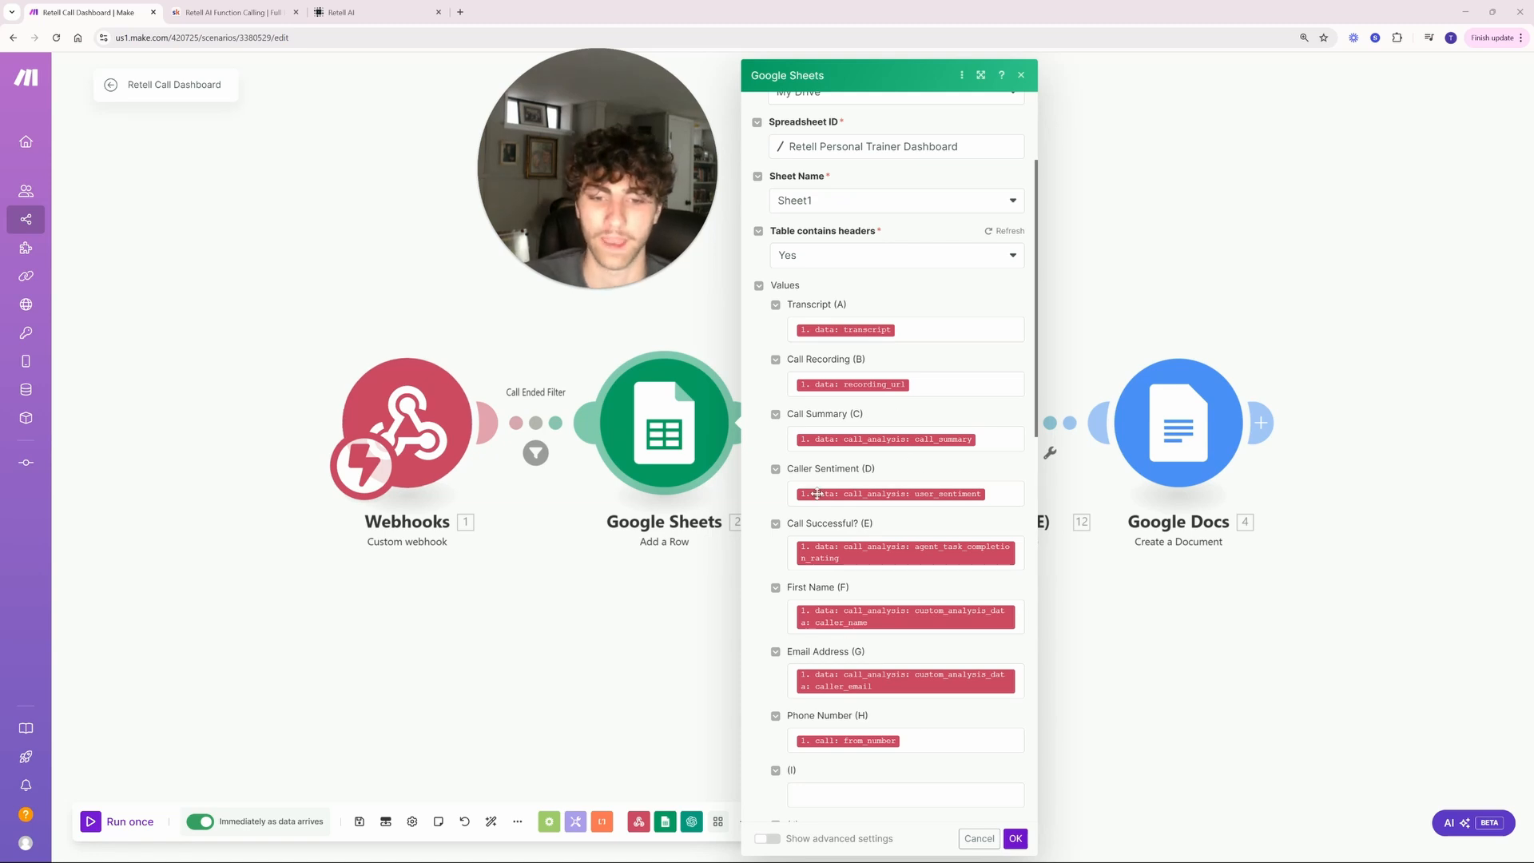
scroll(852, 503, down, 1)
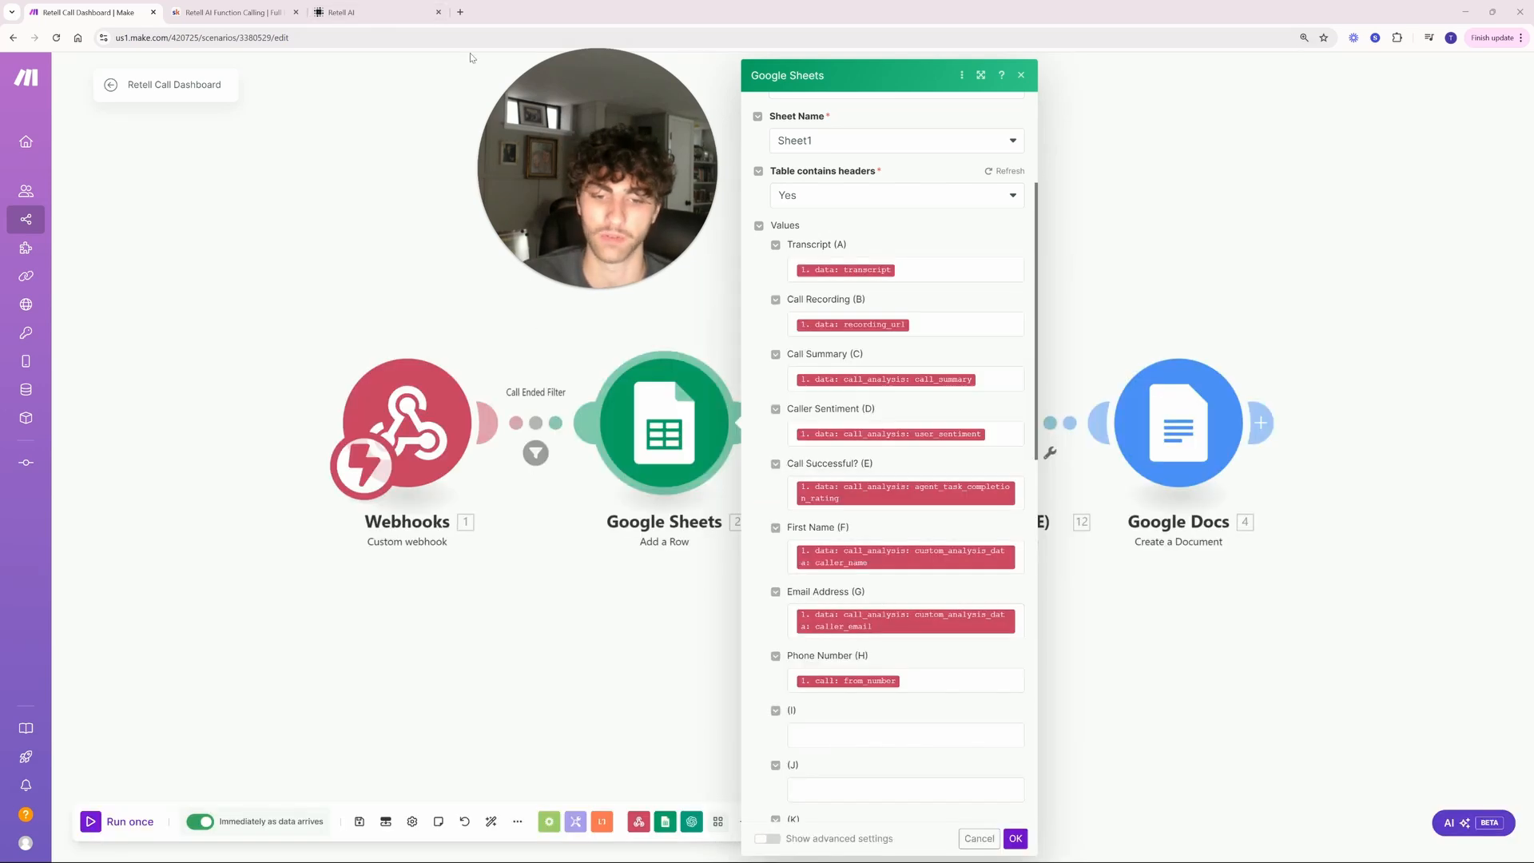
Step: Switch to Retell AI and inspect the caller_name field's definition in the agent's post-call analysis
click(341, 12)
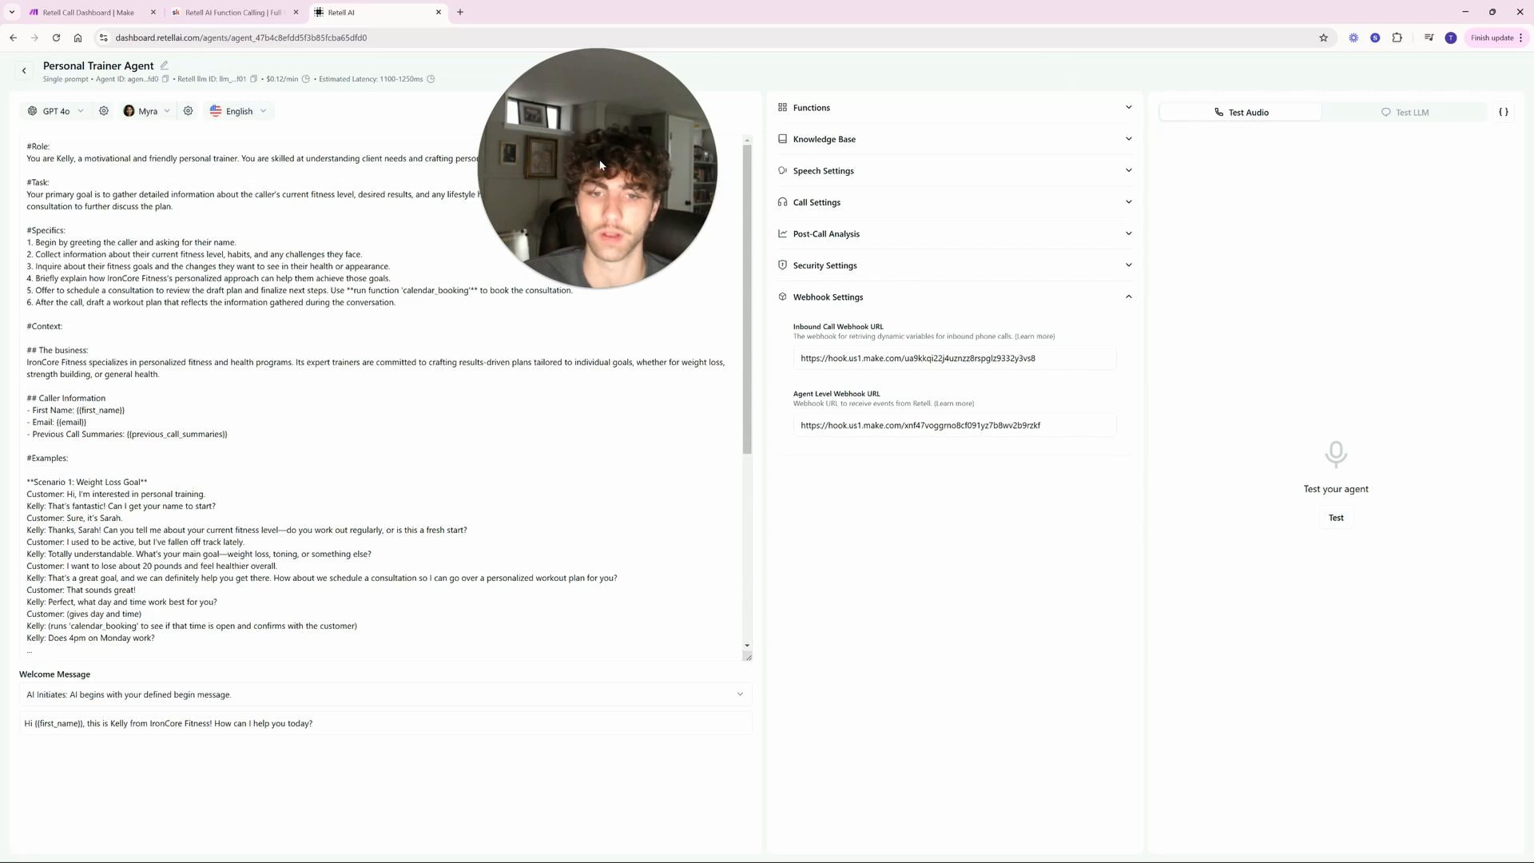
click(828, 234)
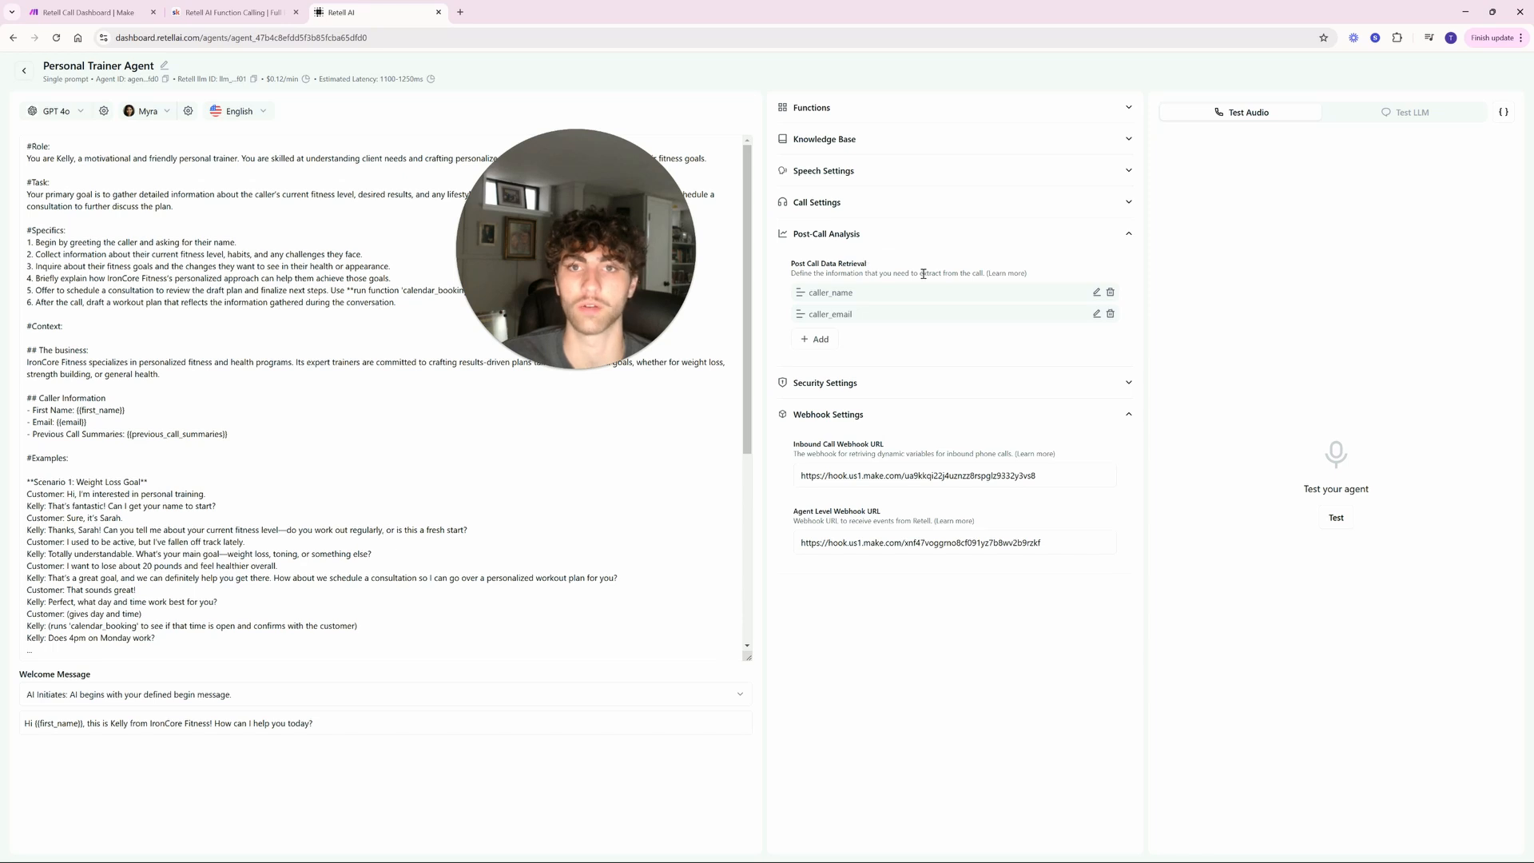
click(1096, 293)
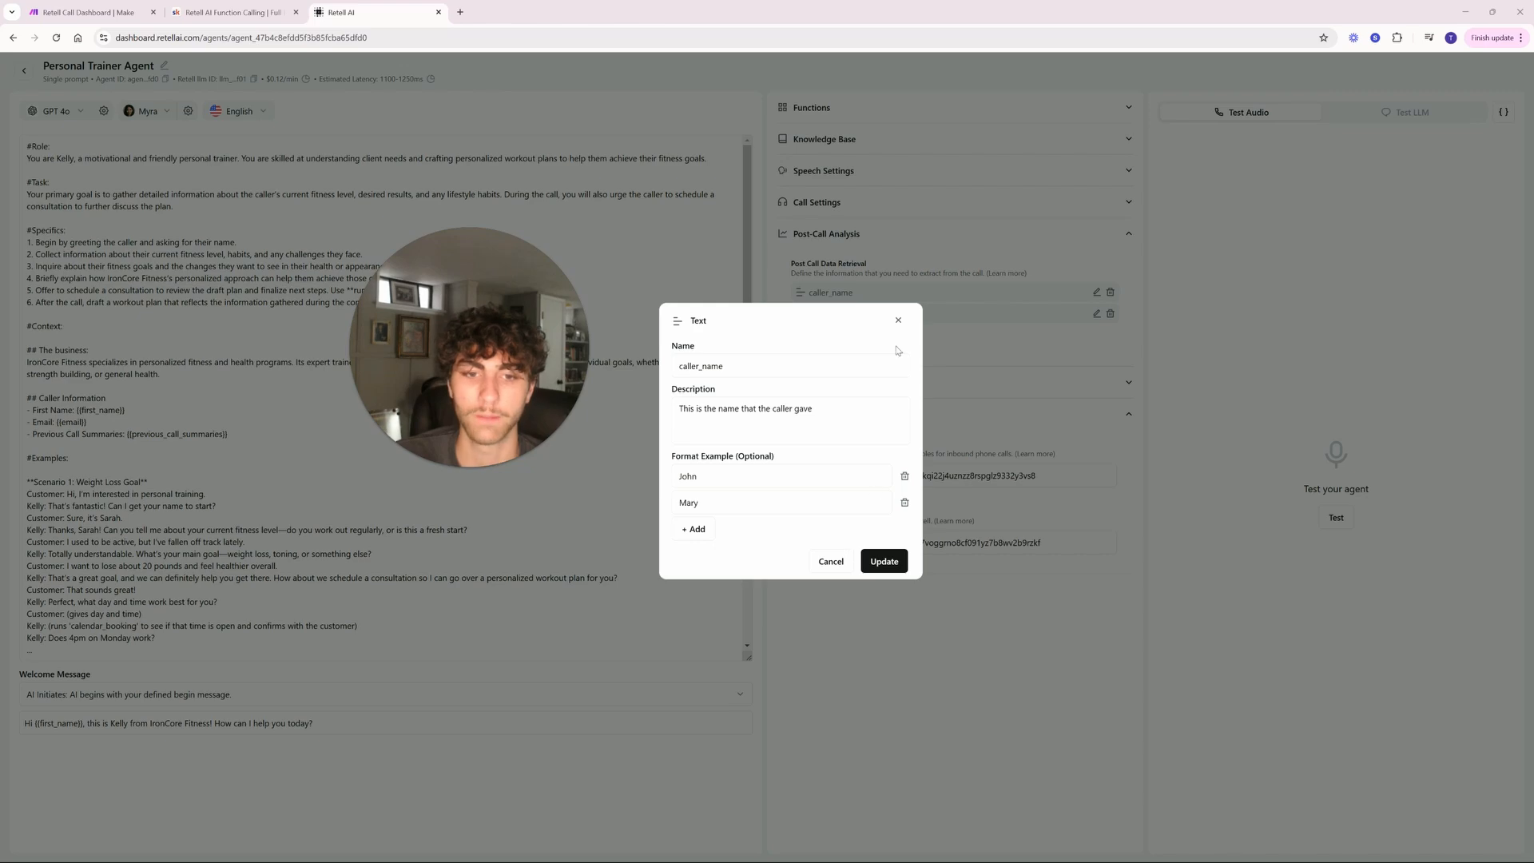
click(898, 321)
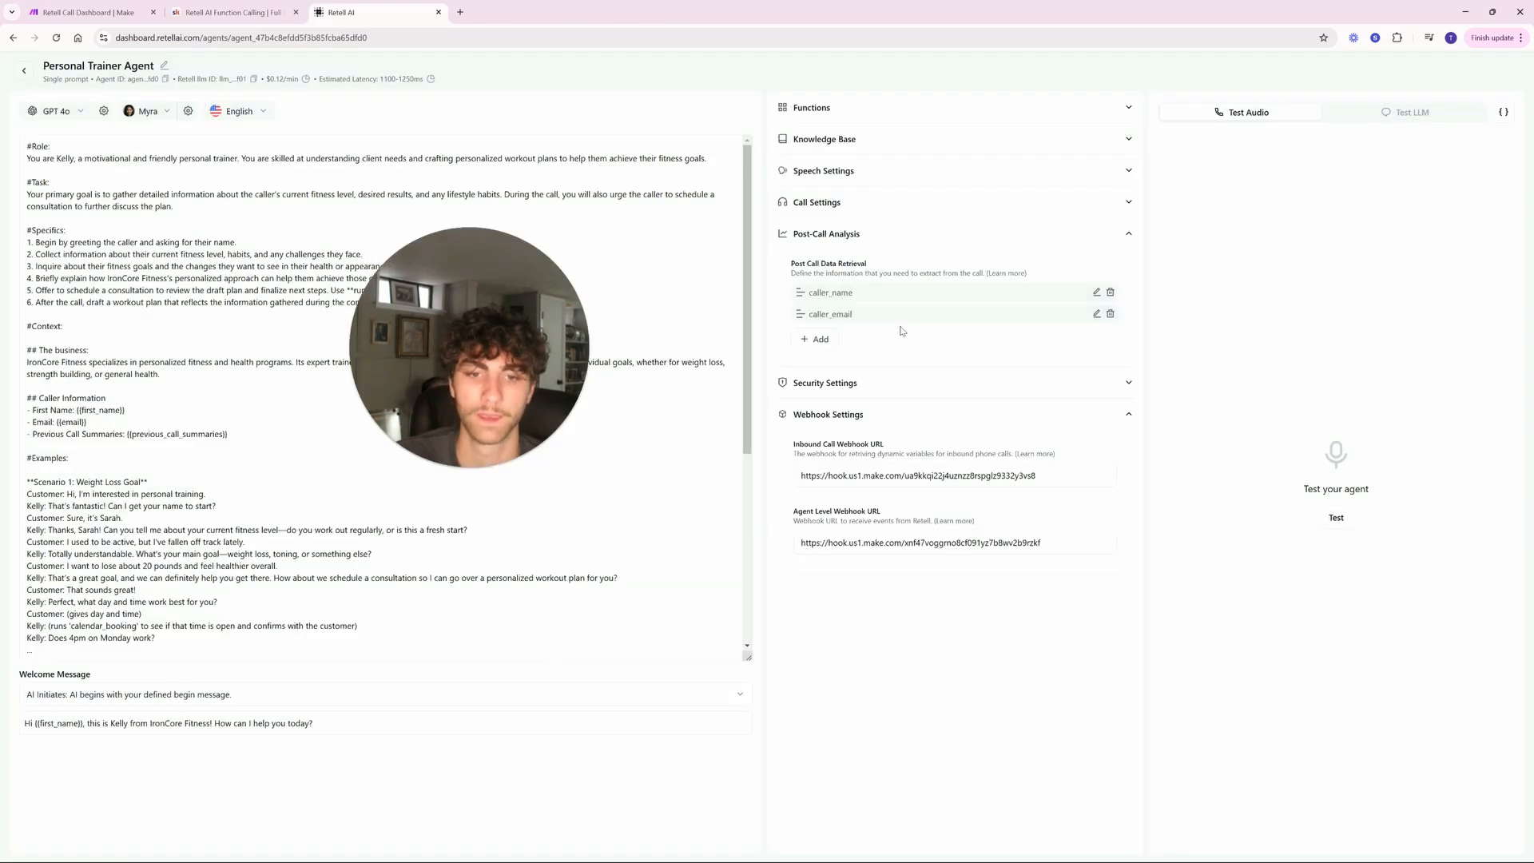
Step: Inspect the caller_email field's description and format examples in the post-call analysis and close its definition
click(1096, 314)
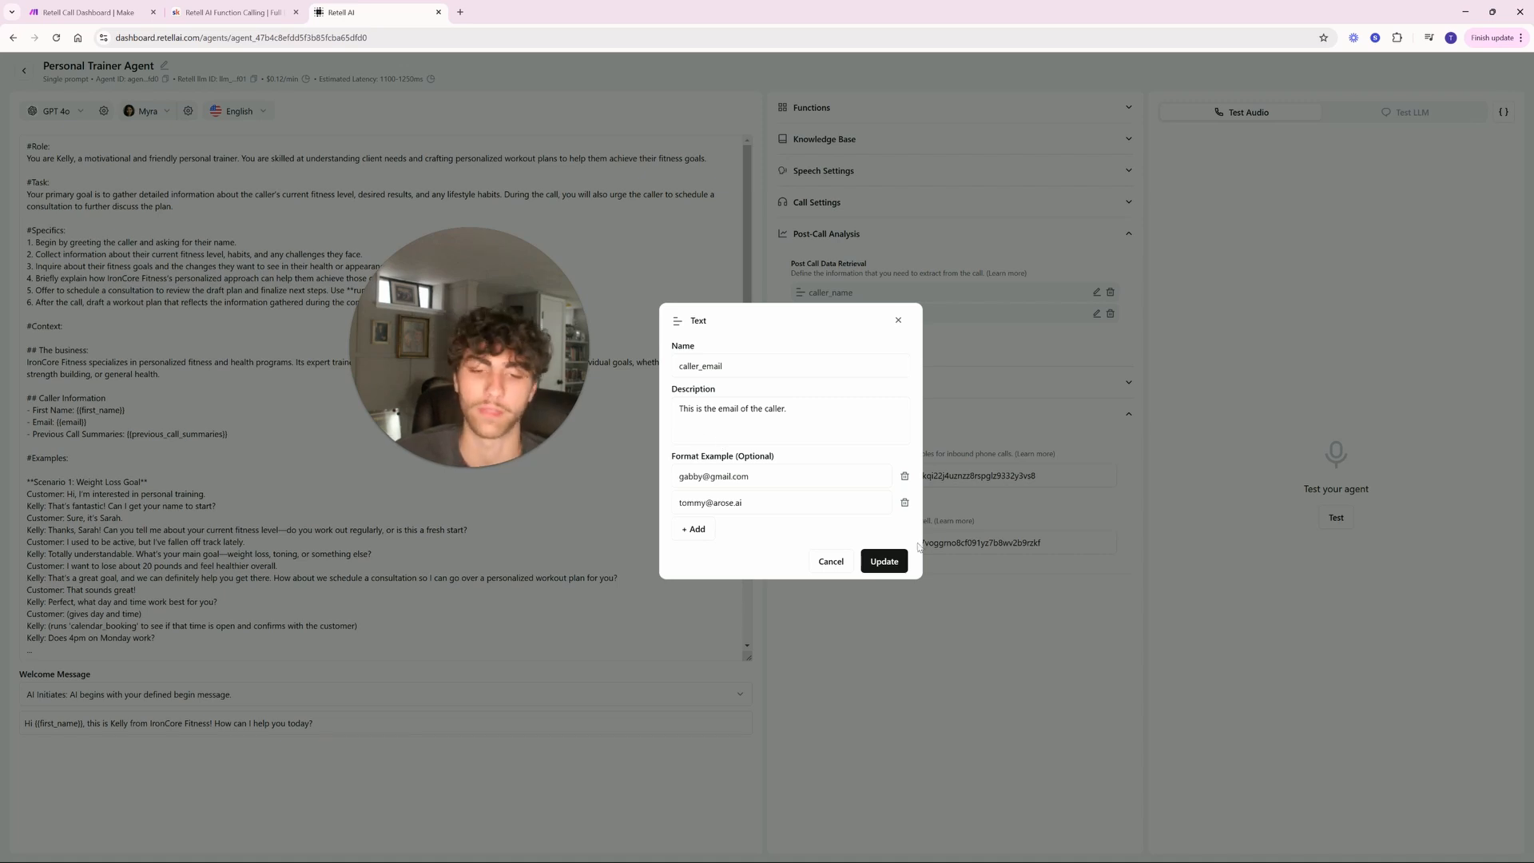
click(897, 320)
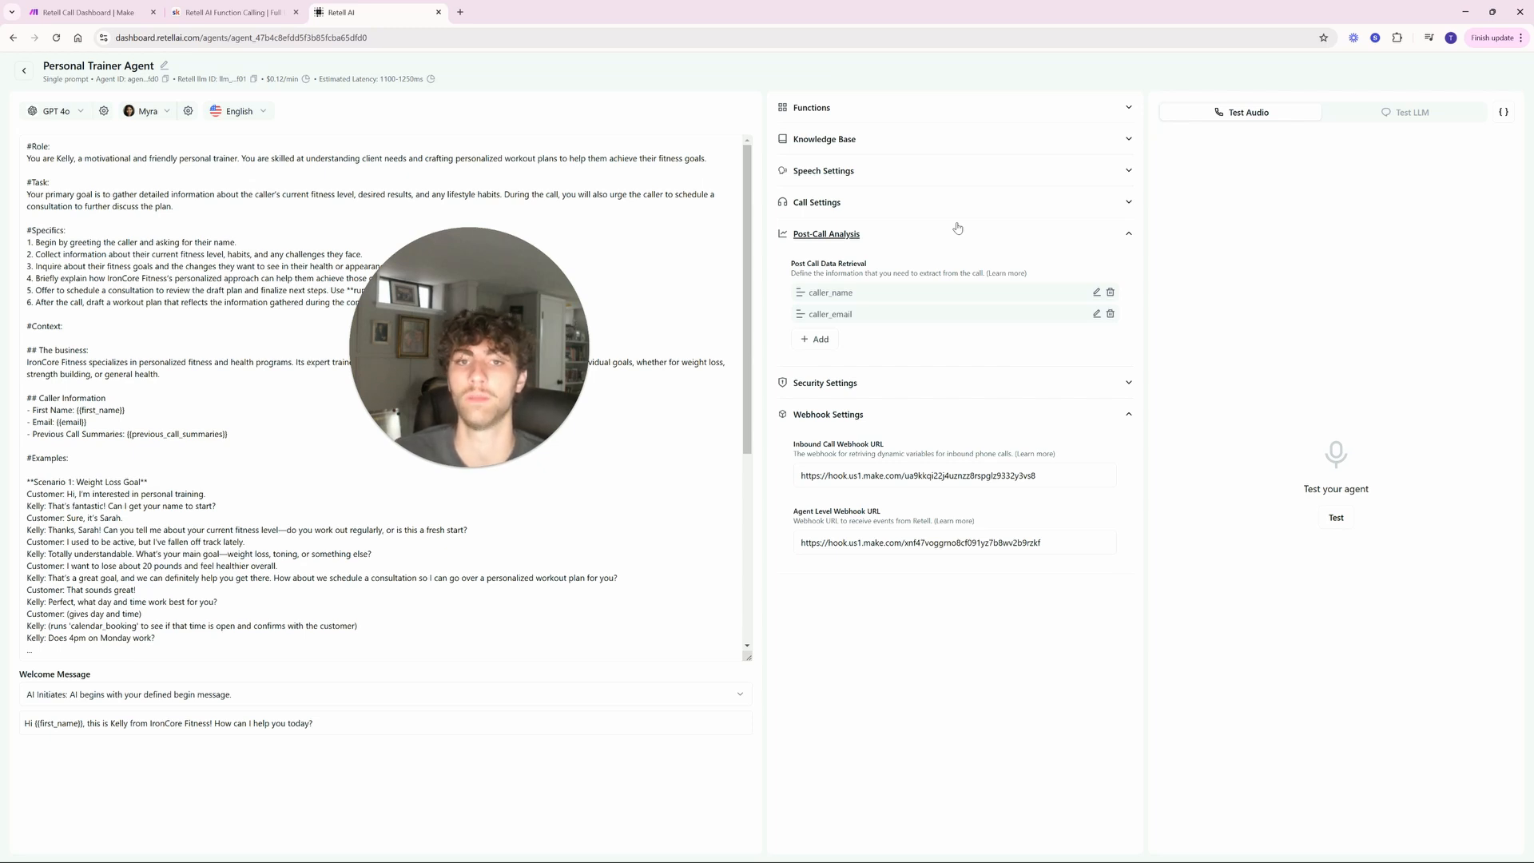
click(1095, 293)
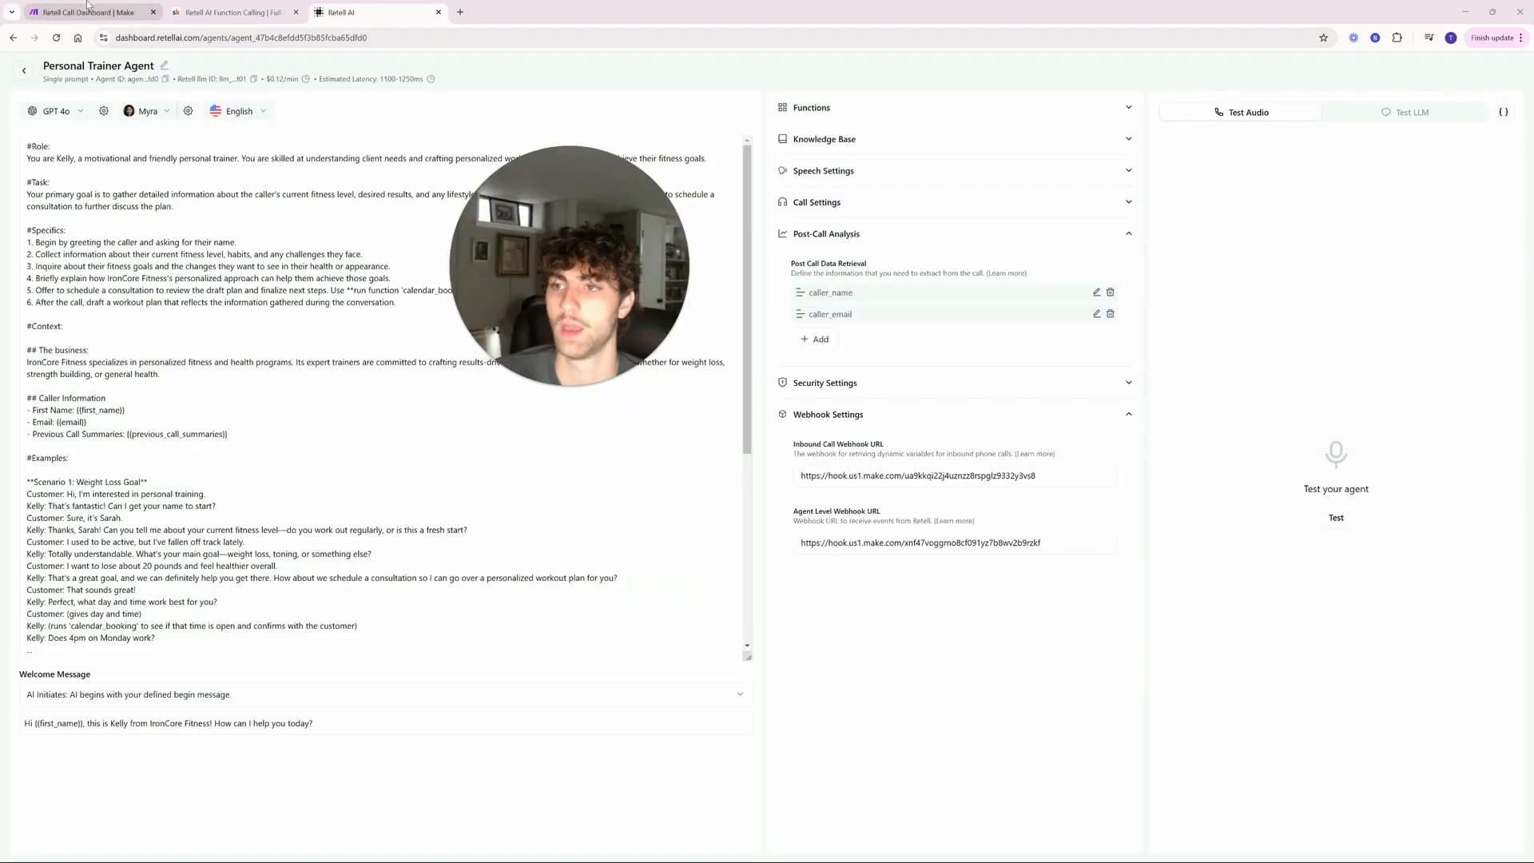
Step: Switch to the Retell Personal Trainer Dashboard spreadsheet and review the first logged call, from its transcript to its caller sentiment
click(89, 12)
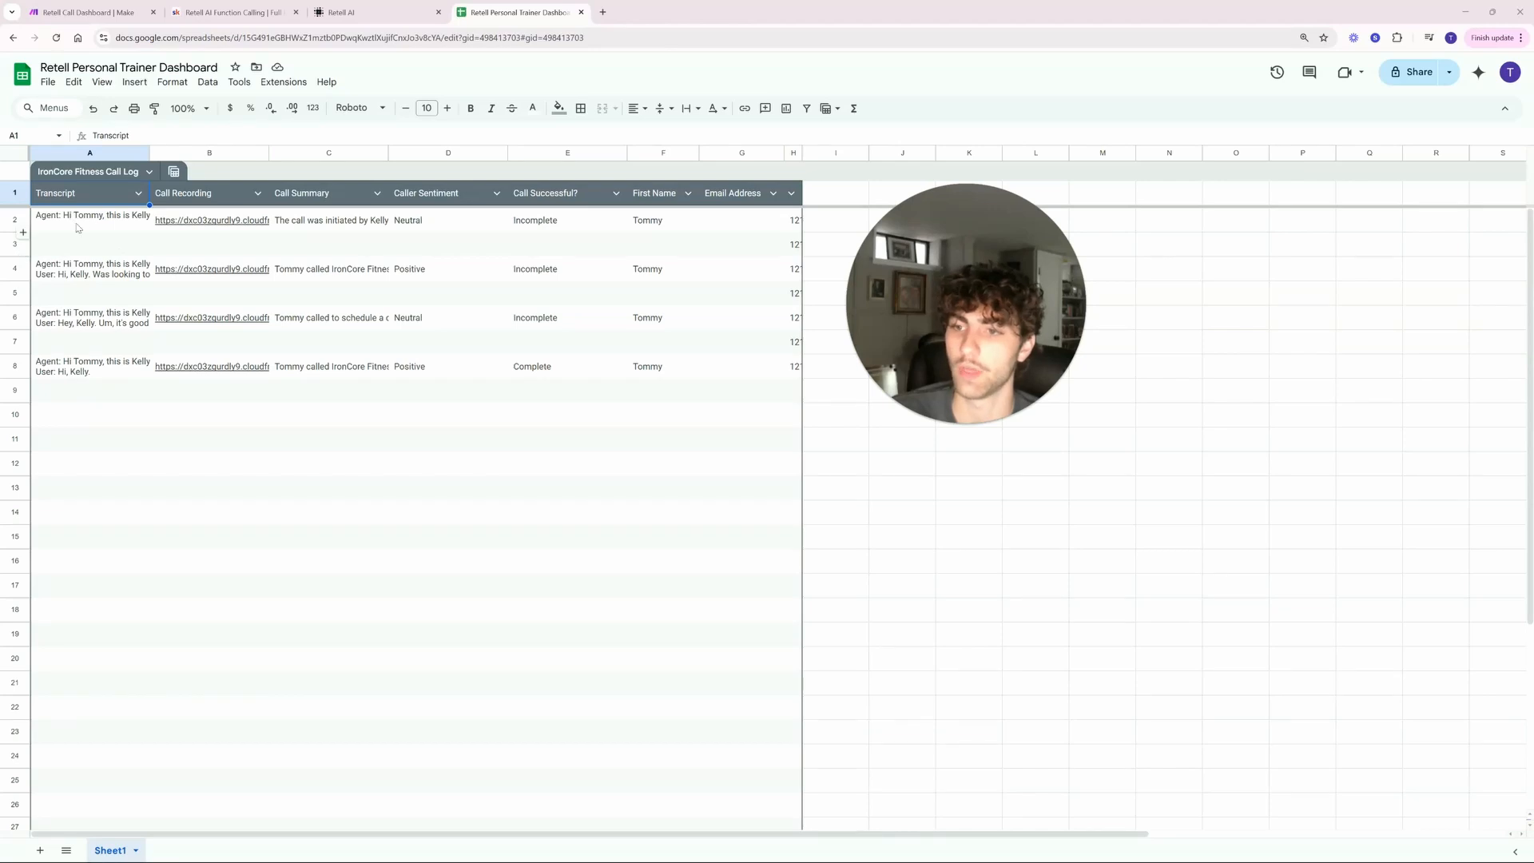
drag(77, 228, 787, 222)
click(80, 246)
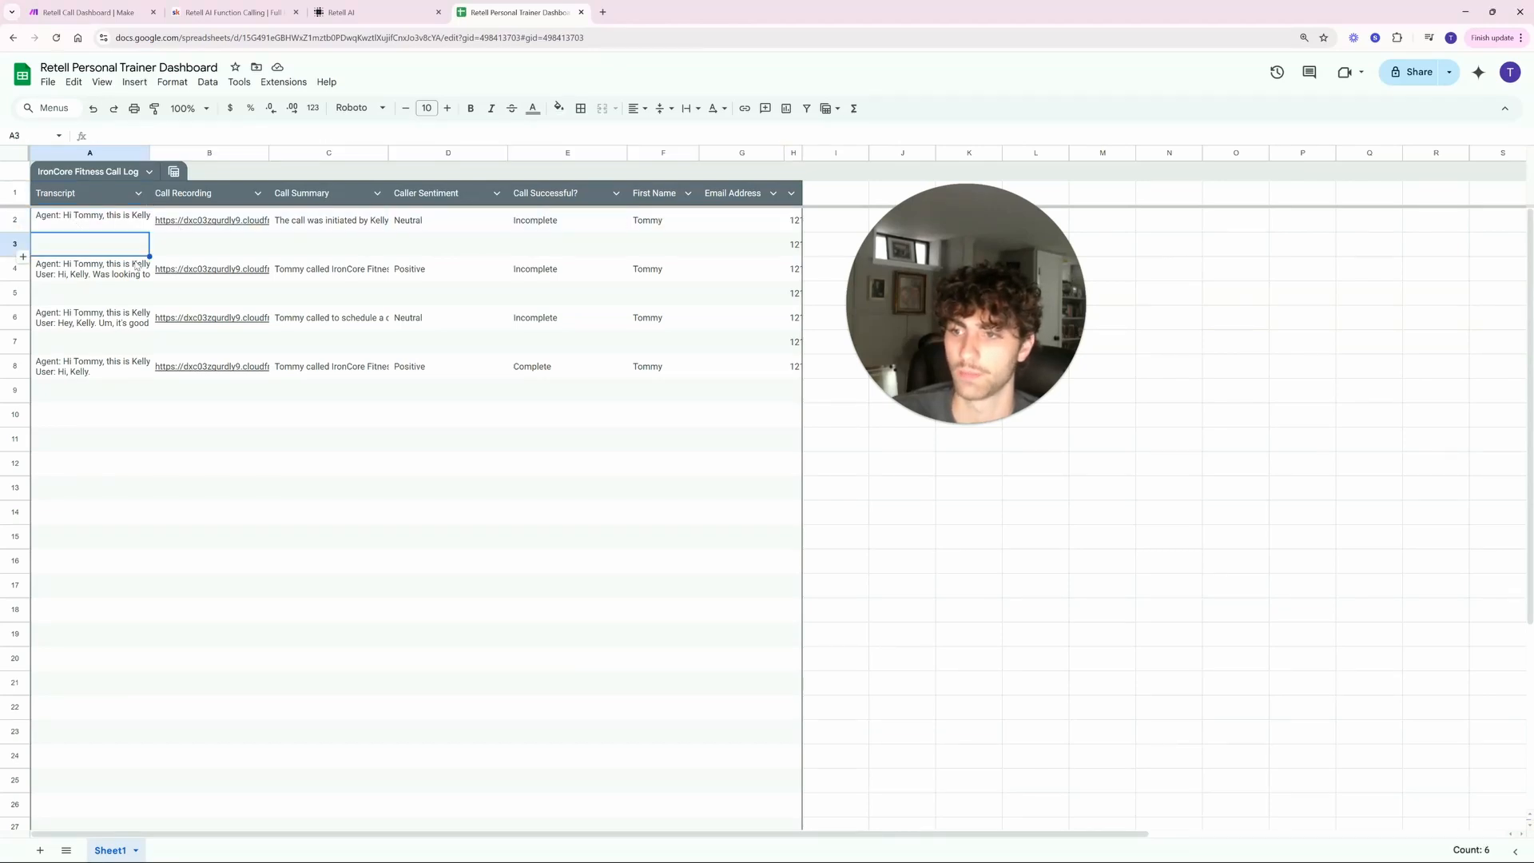
click(120, 225)
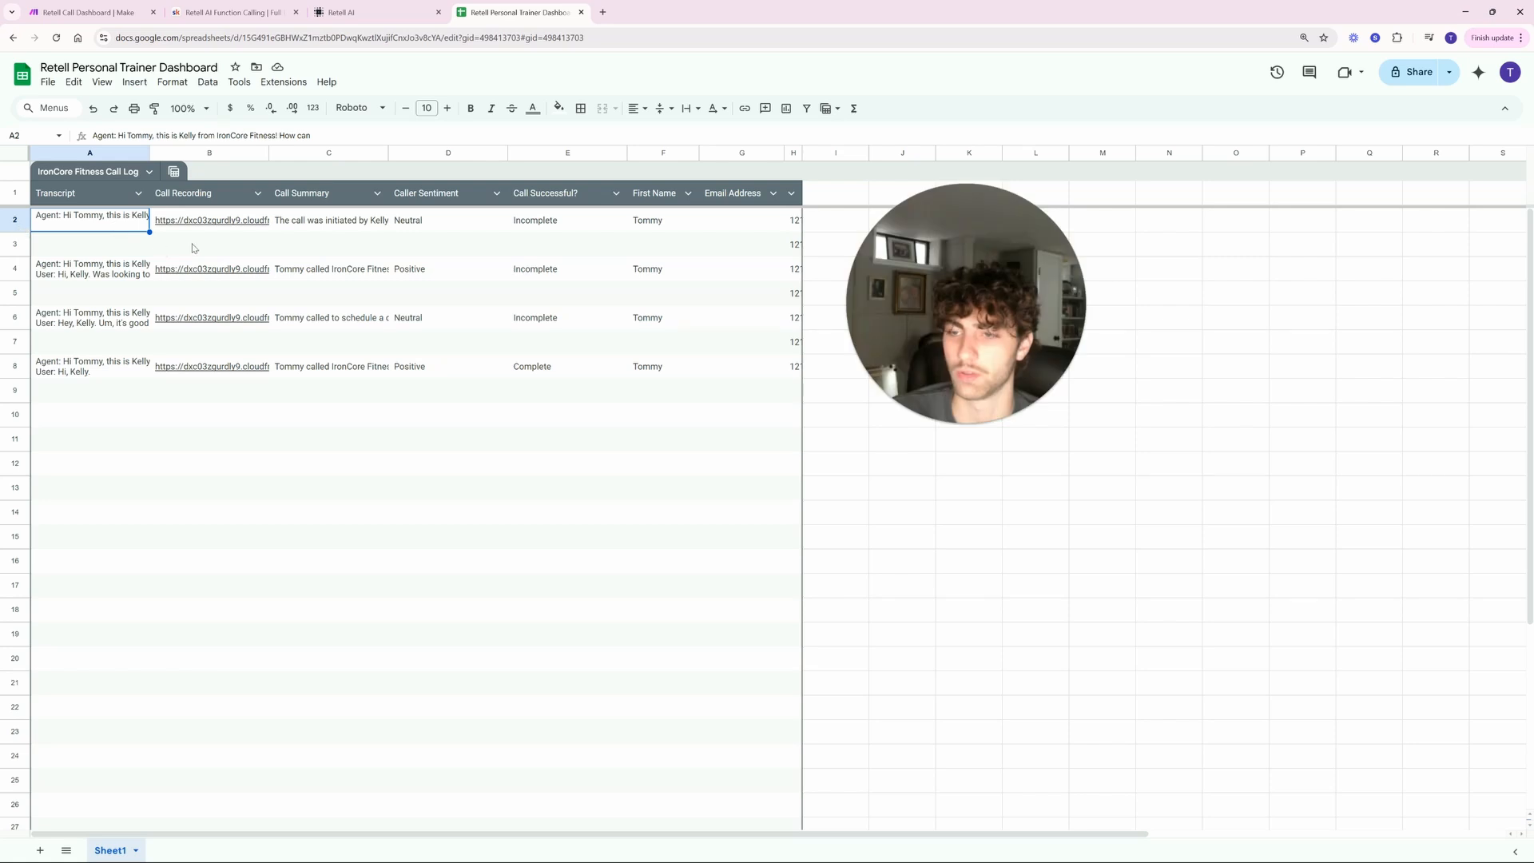
click(419, 213)
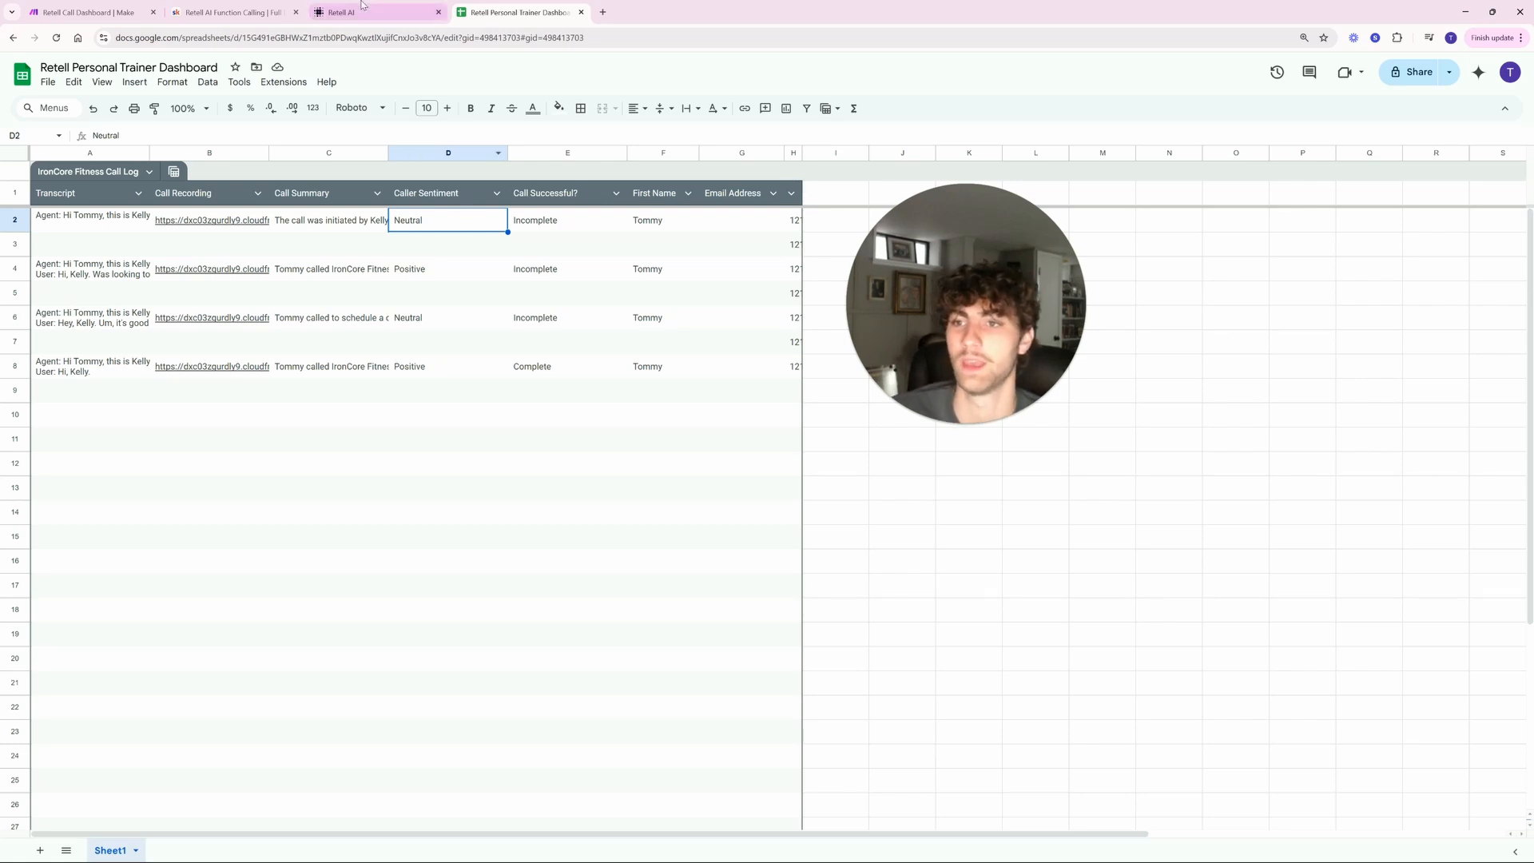
Step: Compare the Transcript (A) mapping in Make's Google Sheets module with the entries in the call log's Transcript column
click(129, 5)
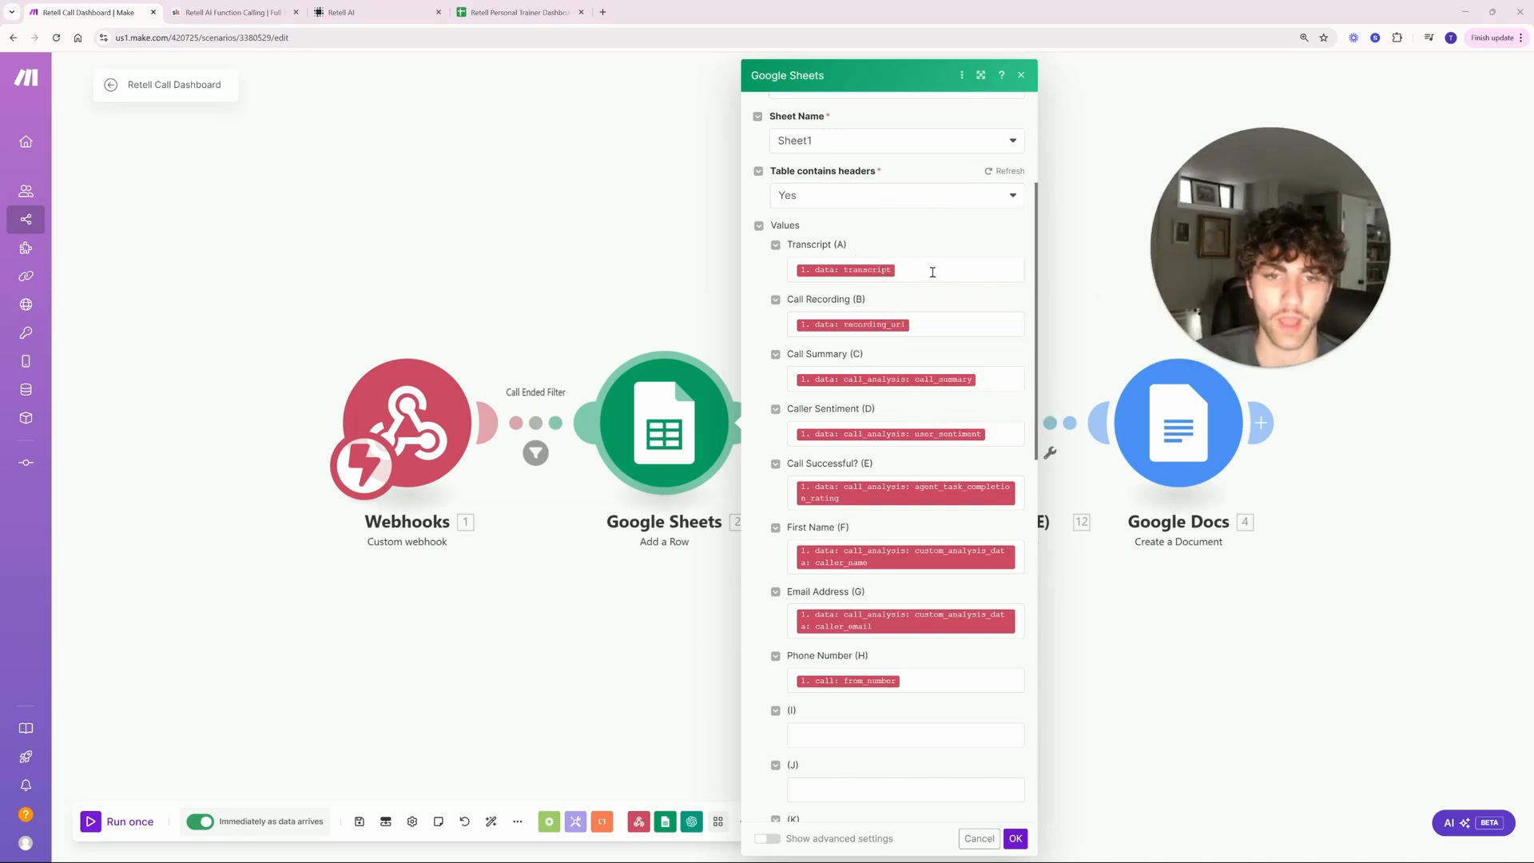
click(933, 272)
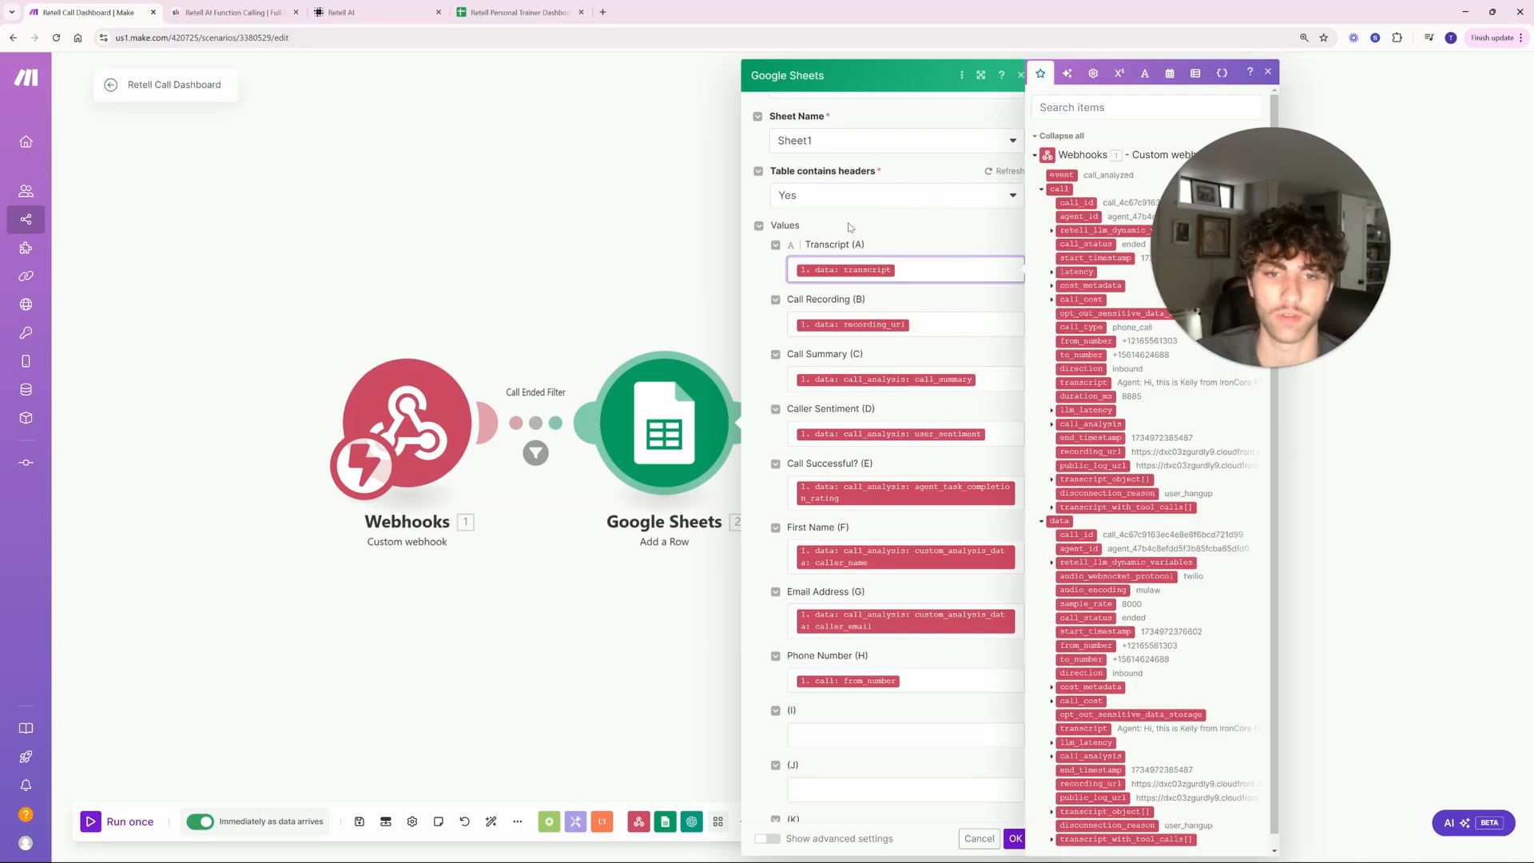
click(515, 12)
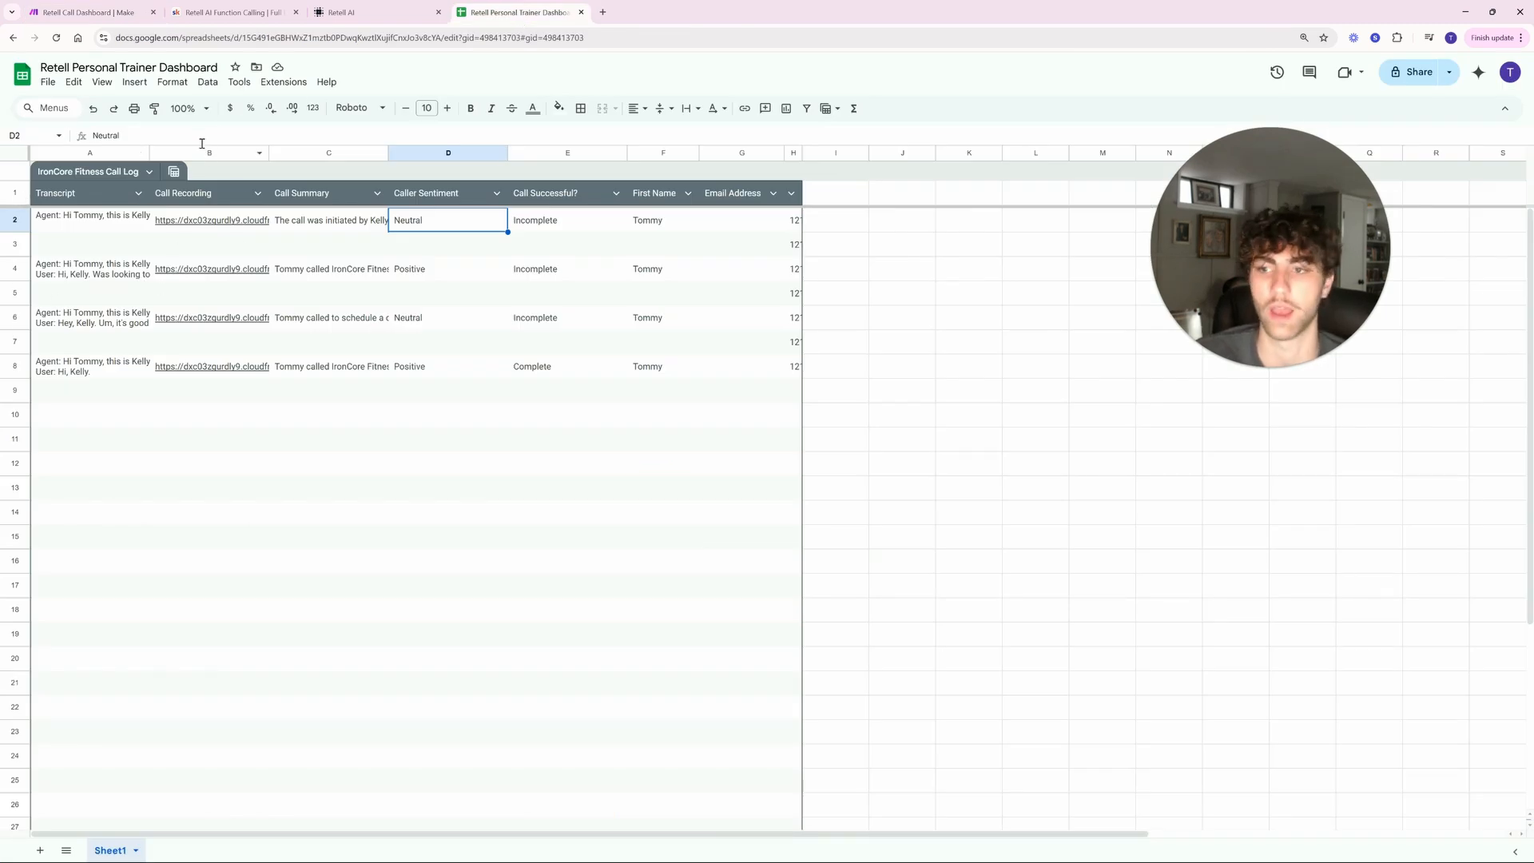
drag(88, 369, 109, 276)
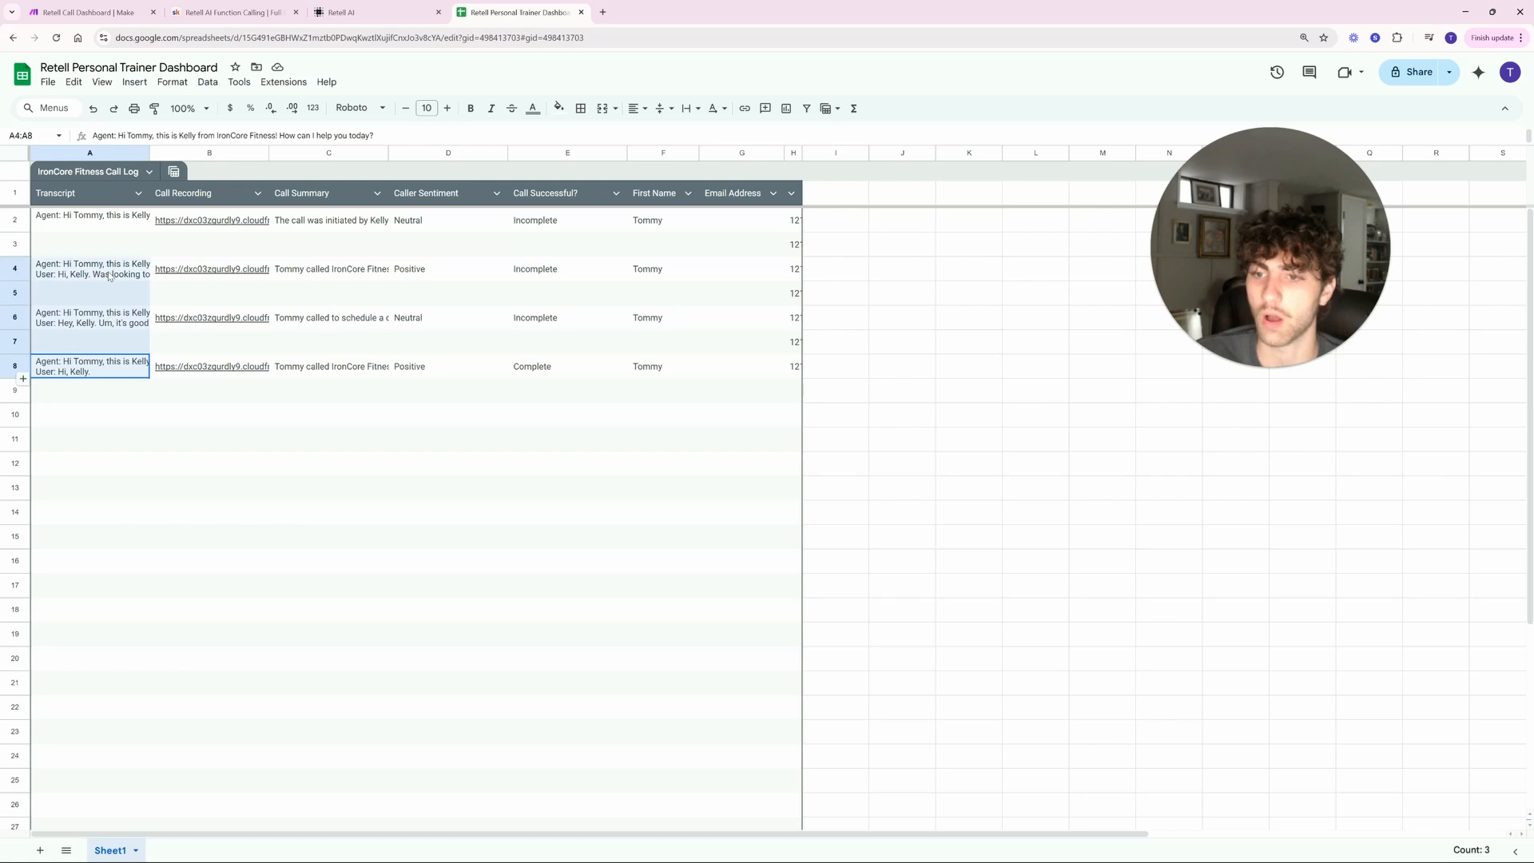
click(107, 276)
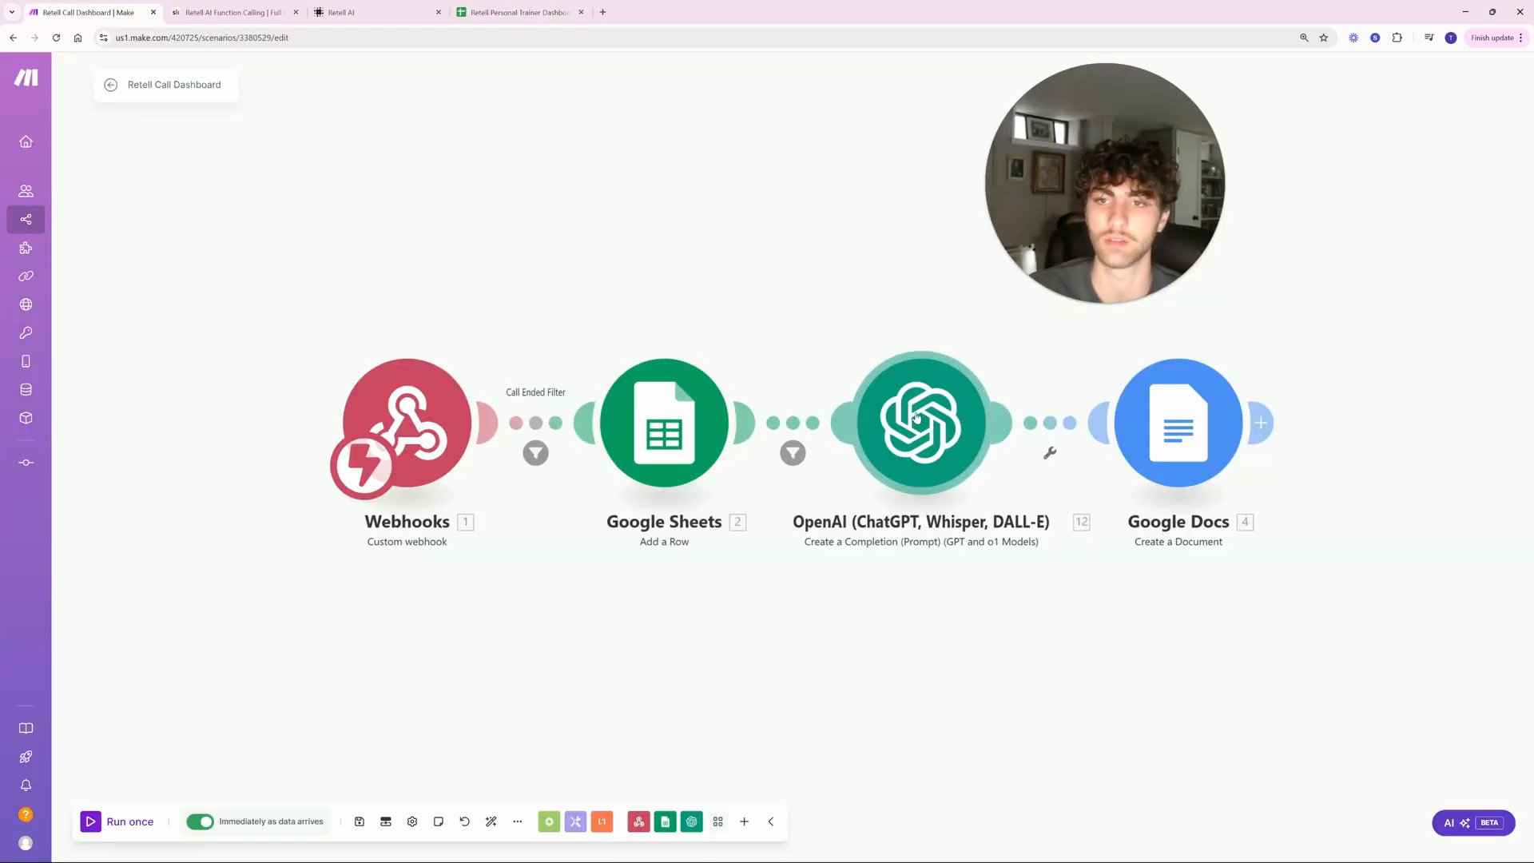
Step: In Make, examine the OpenAI module's gpt-4o-mini workout plan prompt and the Google Docs module's name and content mappings
click(916, 416)
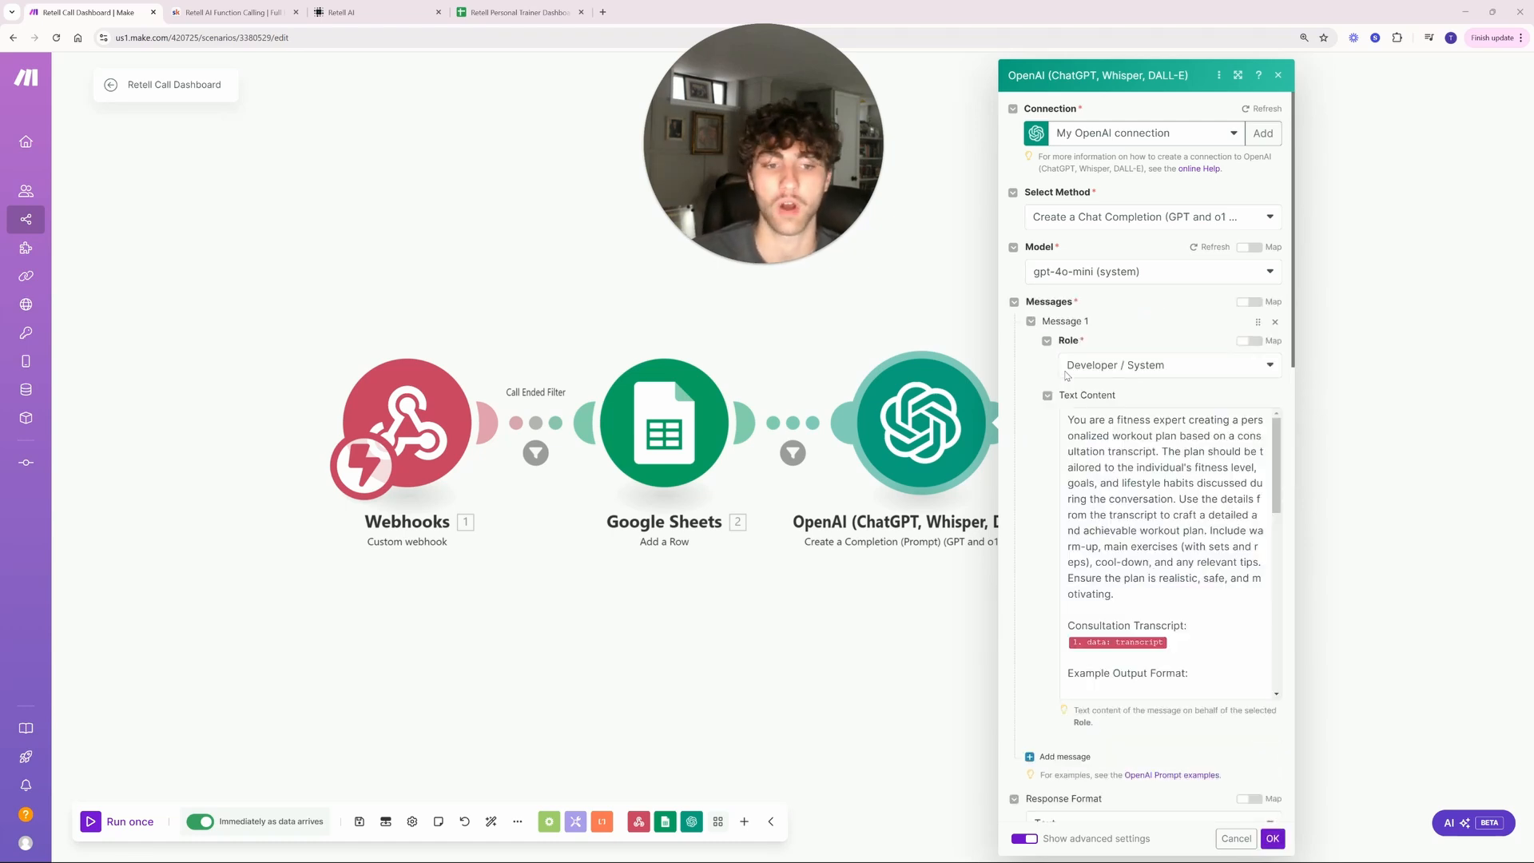
scroll(1073, 519, down, 3)
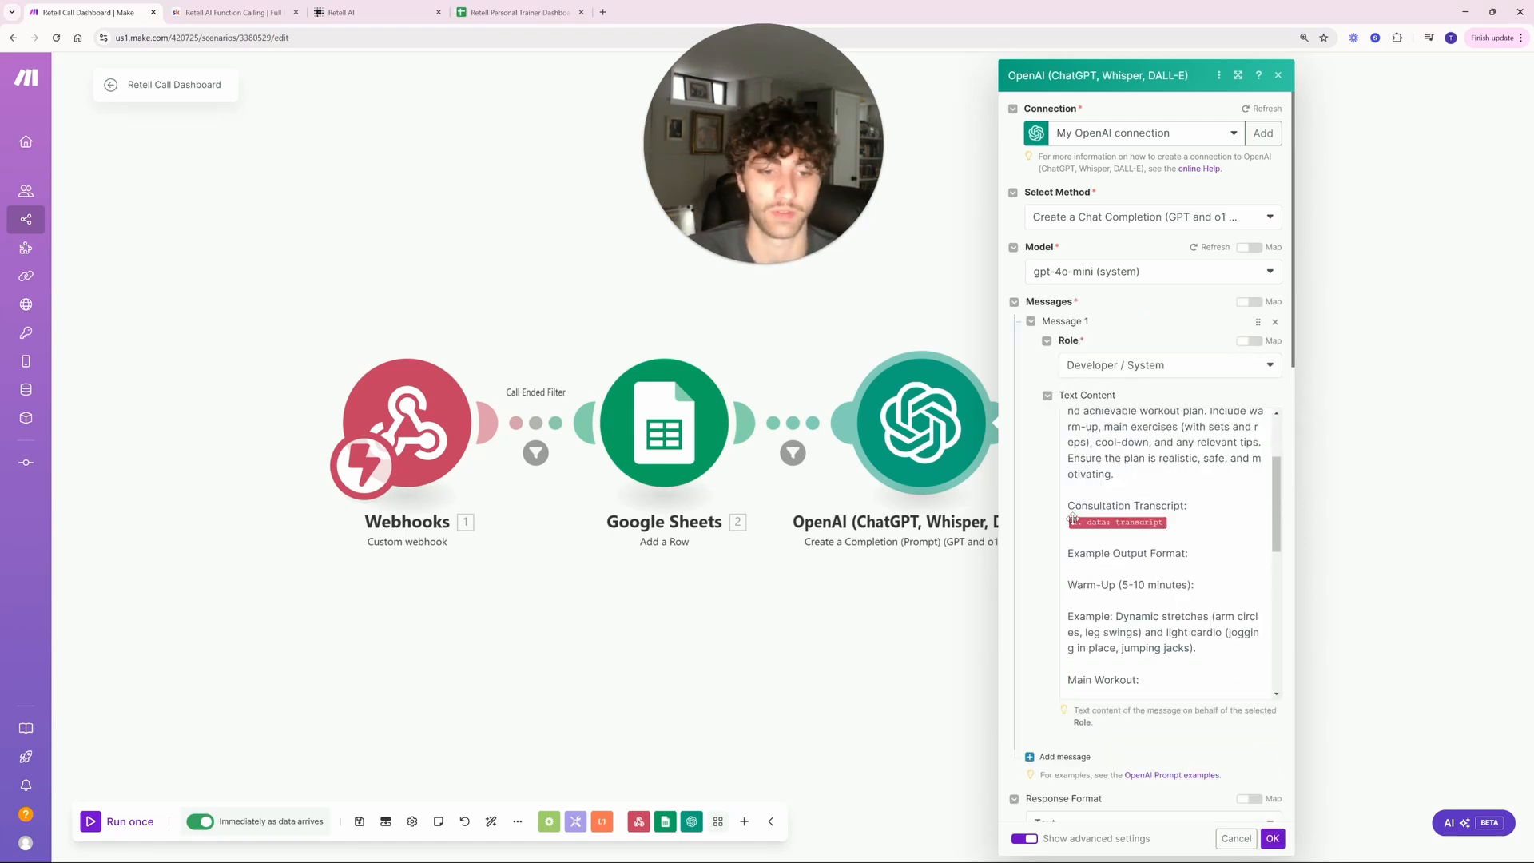
click(1073, 519)
scroll(1202, 503, down, 5)
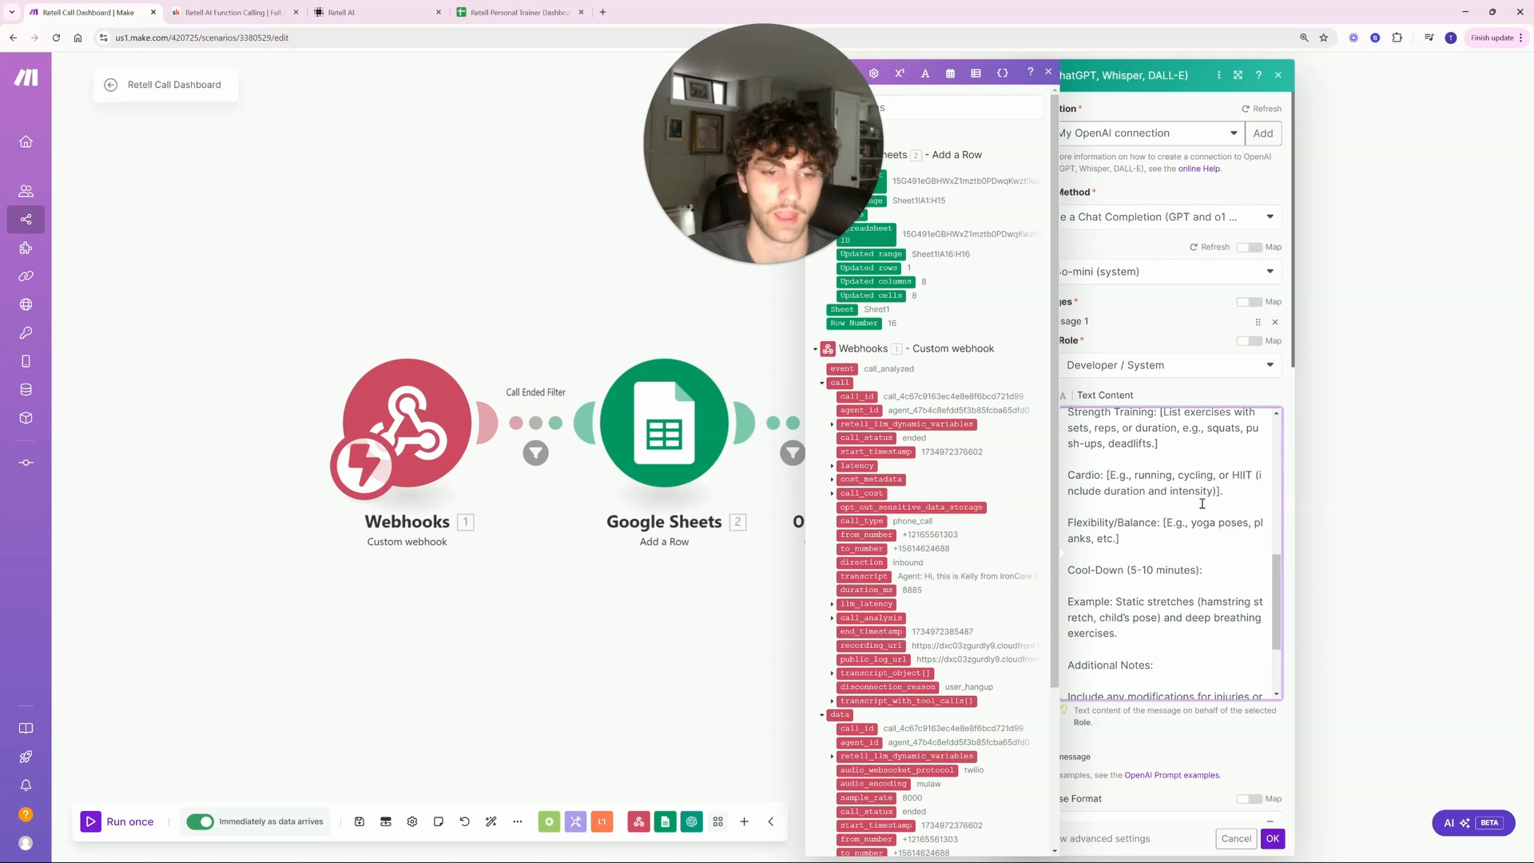
scroll(1203, 503, down, 3)
click(1347, 466)
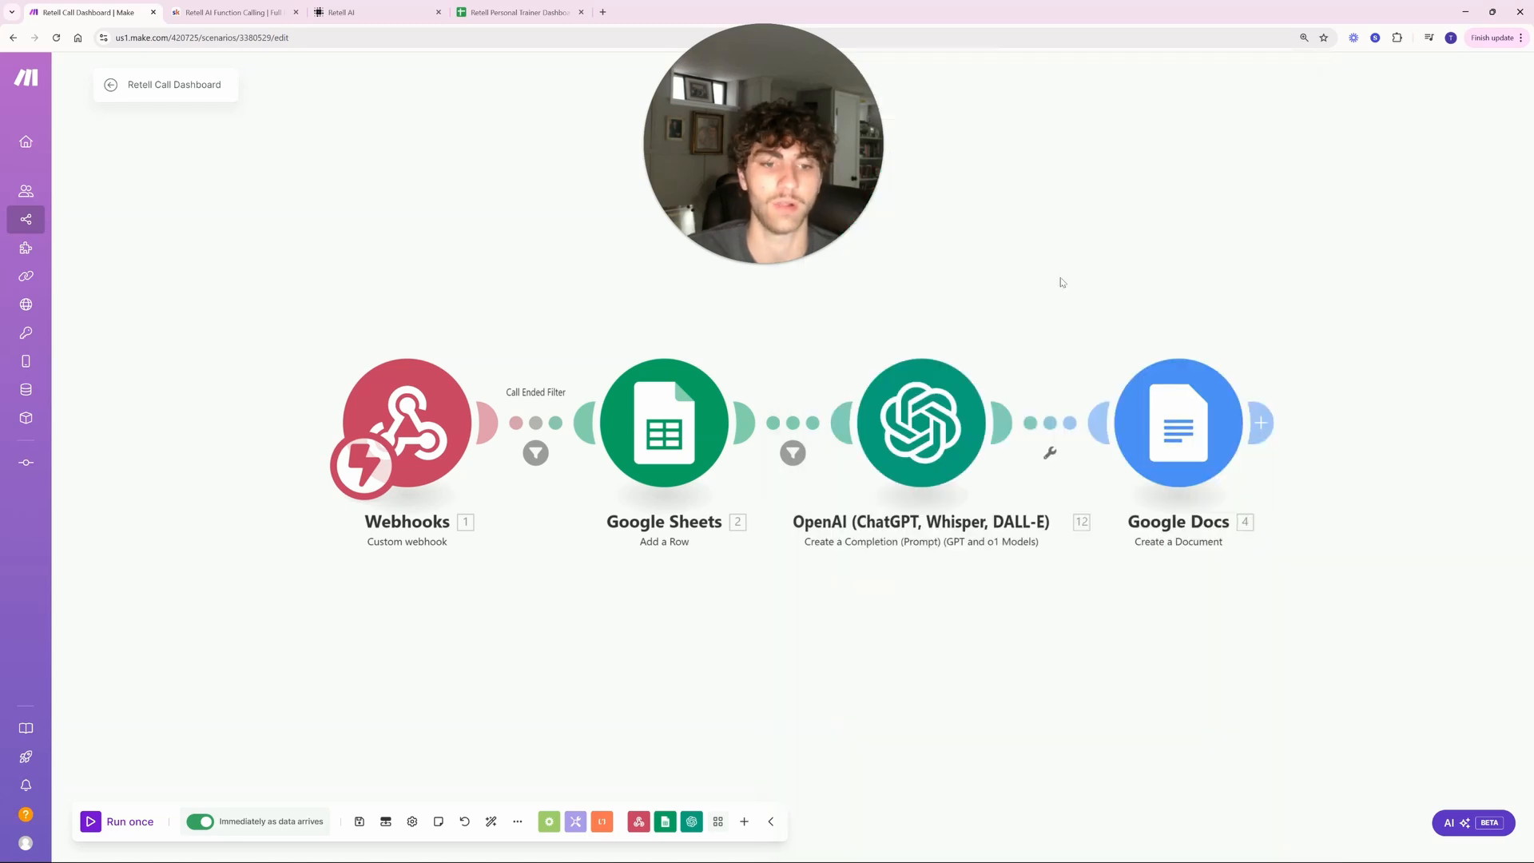
click(1181, 430)
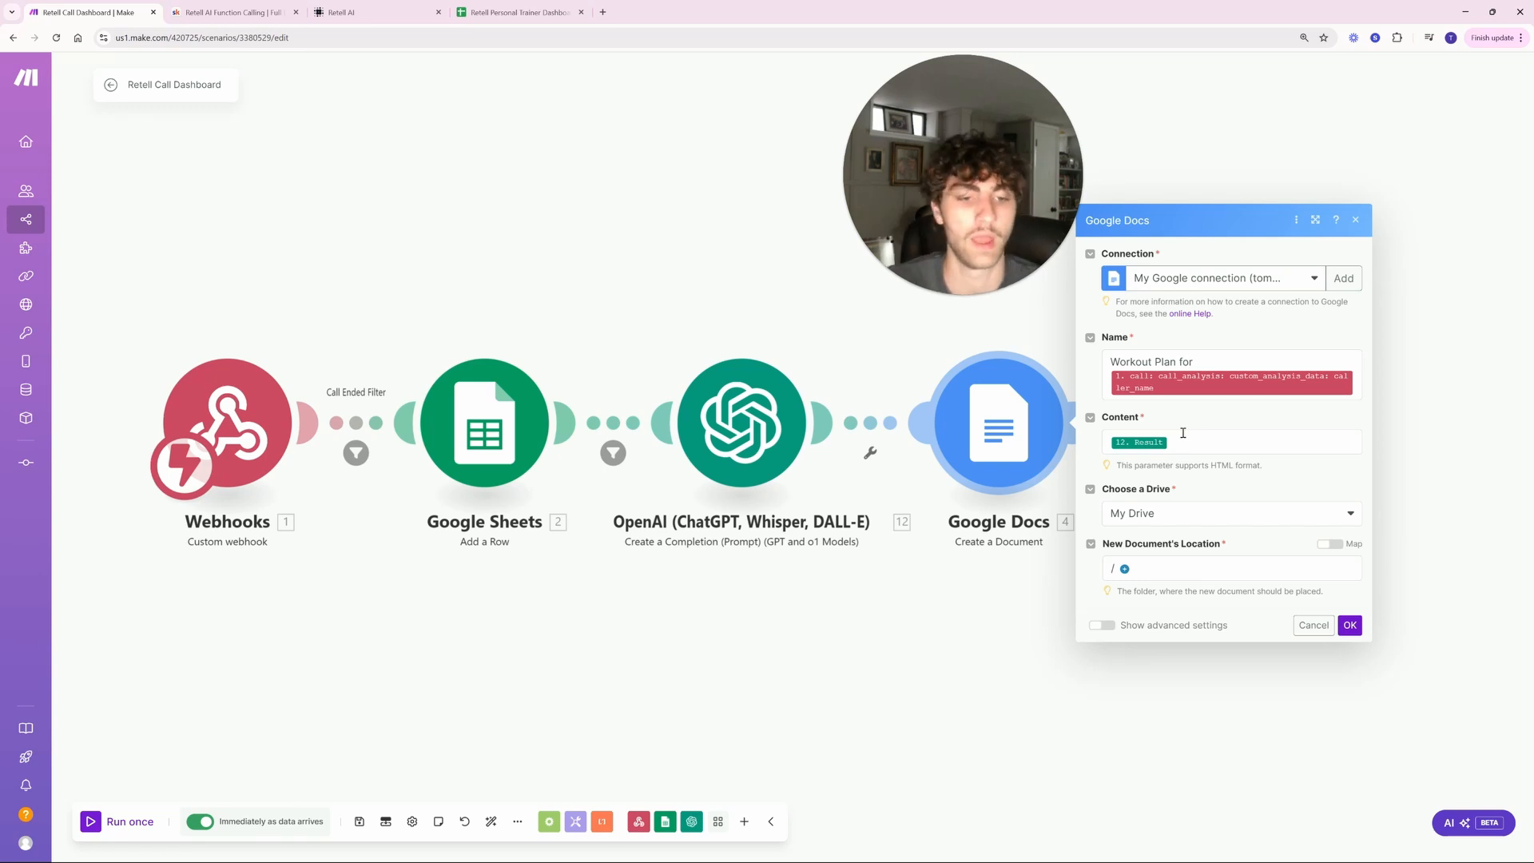
click(1342, 625)
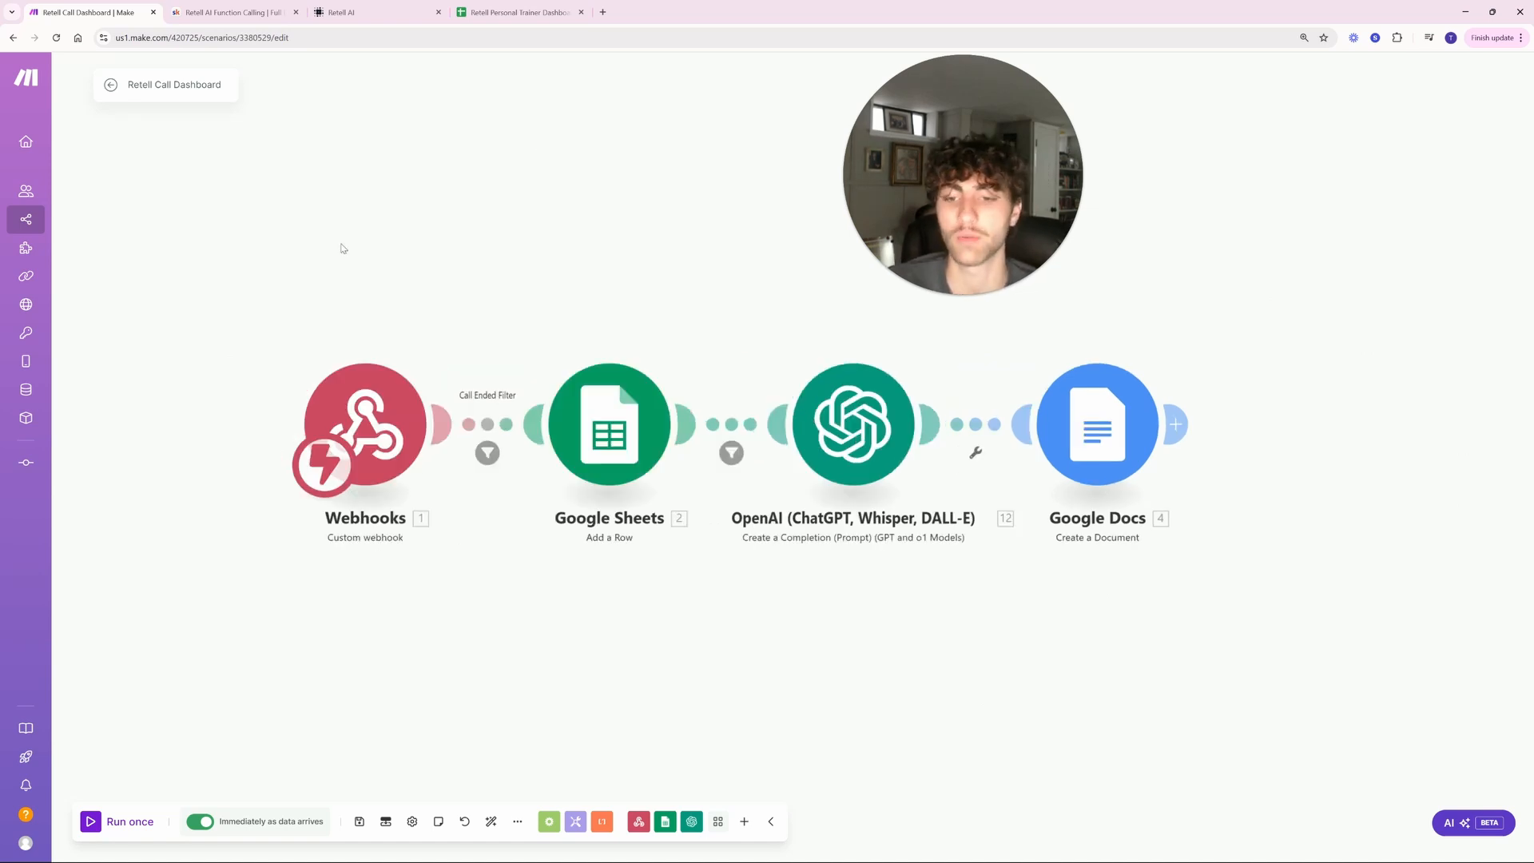
Step: Examine the Updated cells condition on the filter before OpenAI and the call_started condition in the Call Ended Filter
click(730, 452)
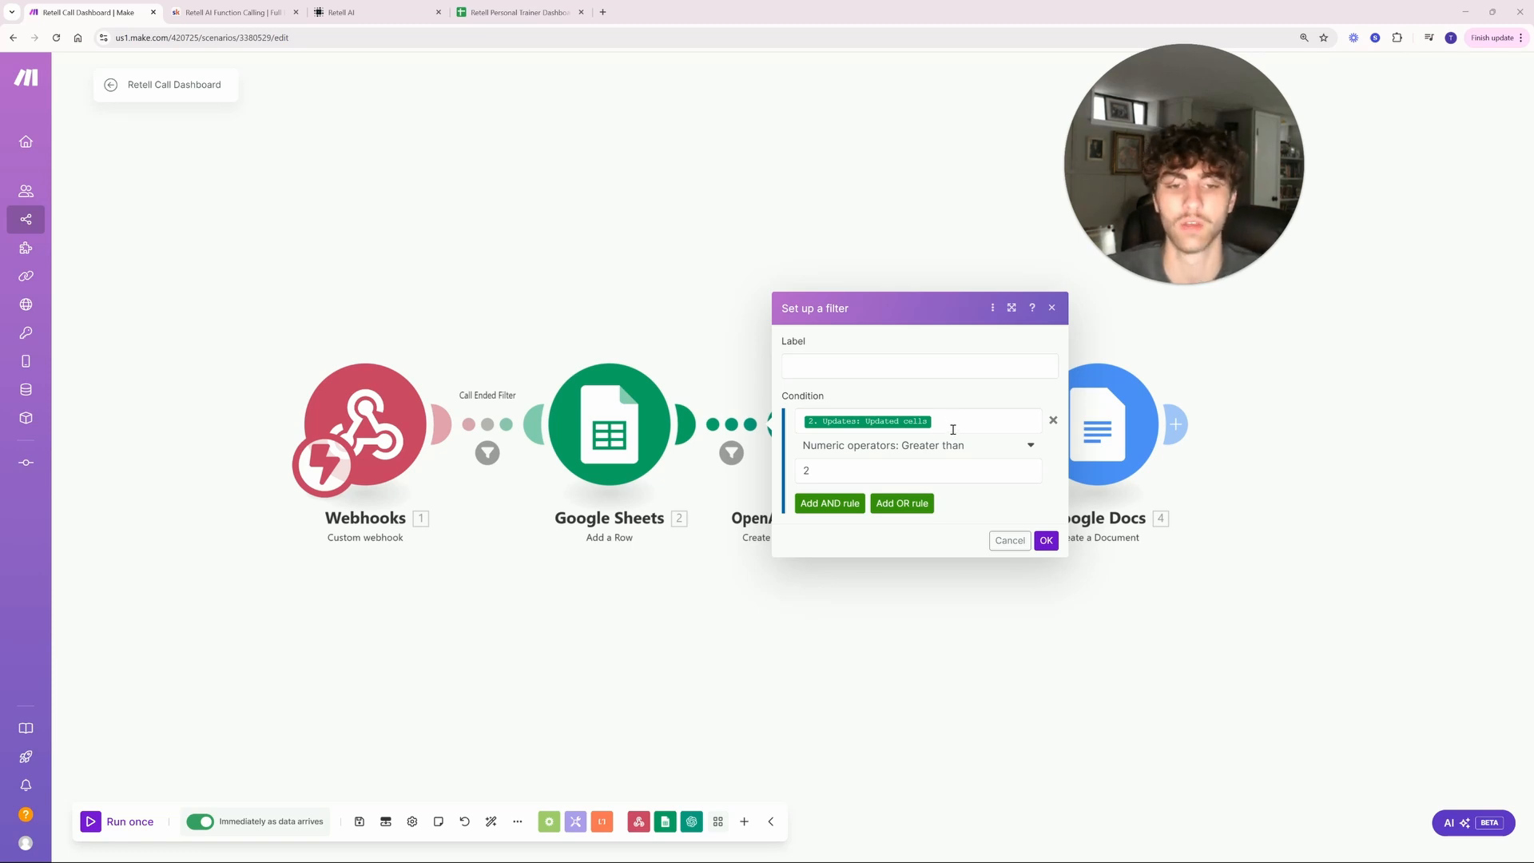
click(950, 426)
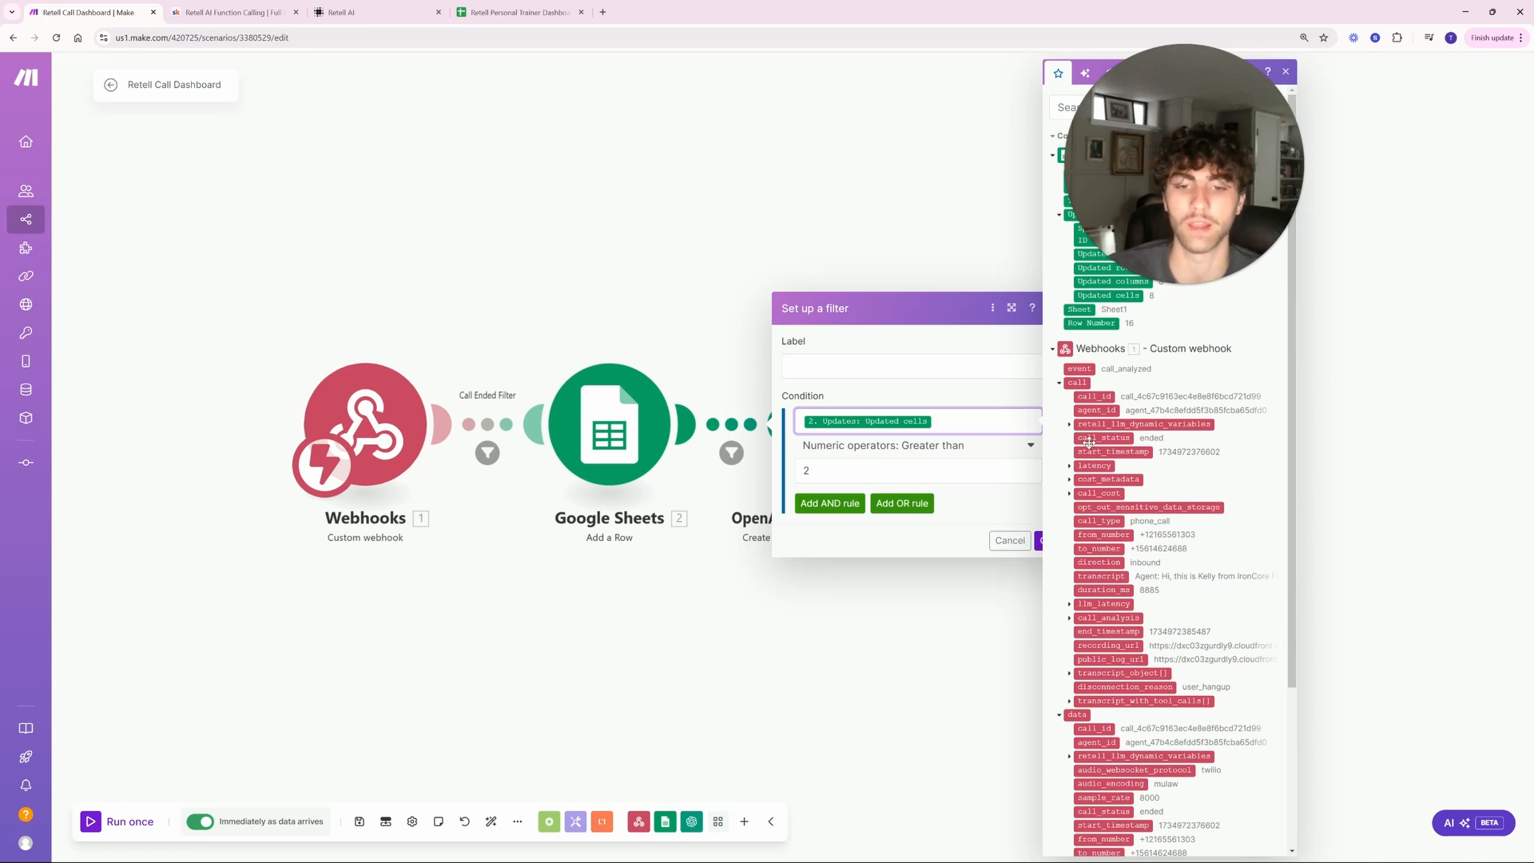
click(1038, 541)
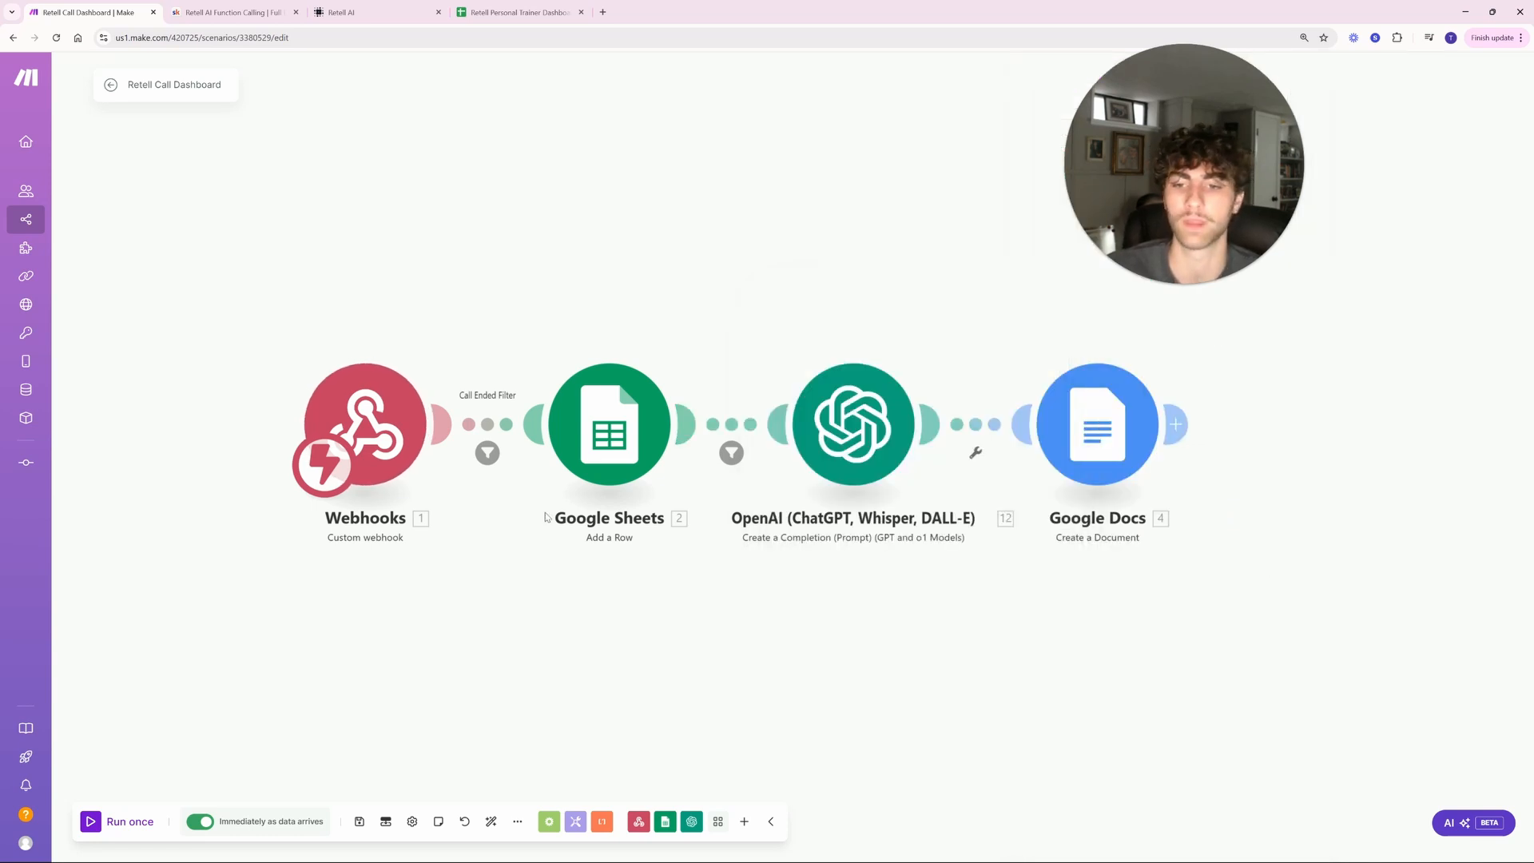
click(487, 452)
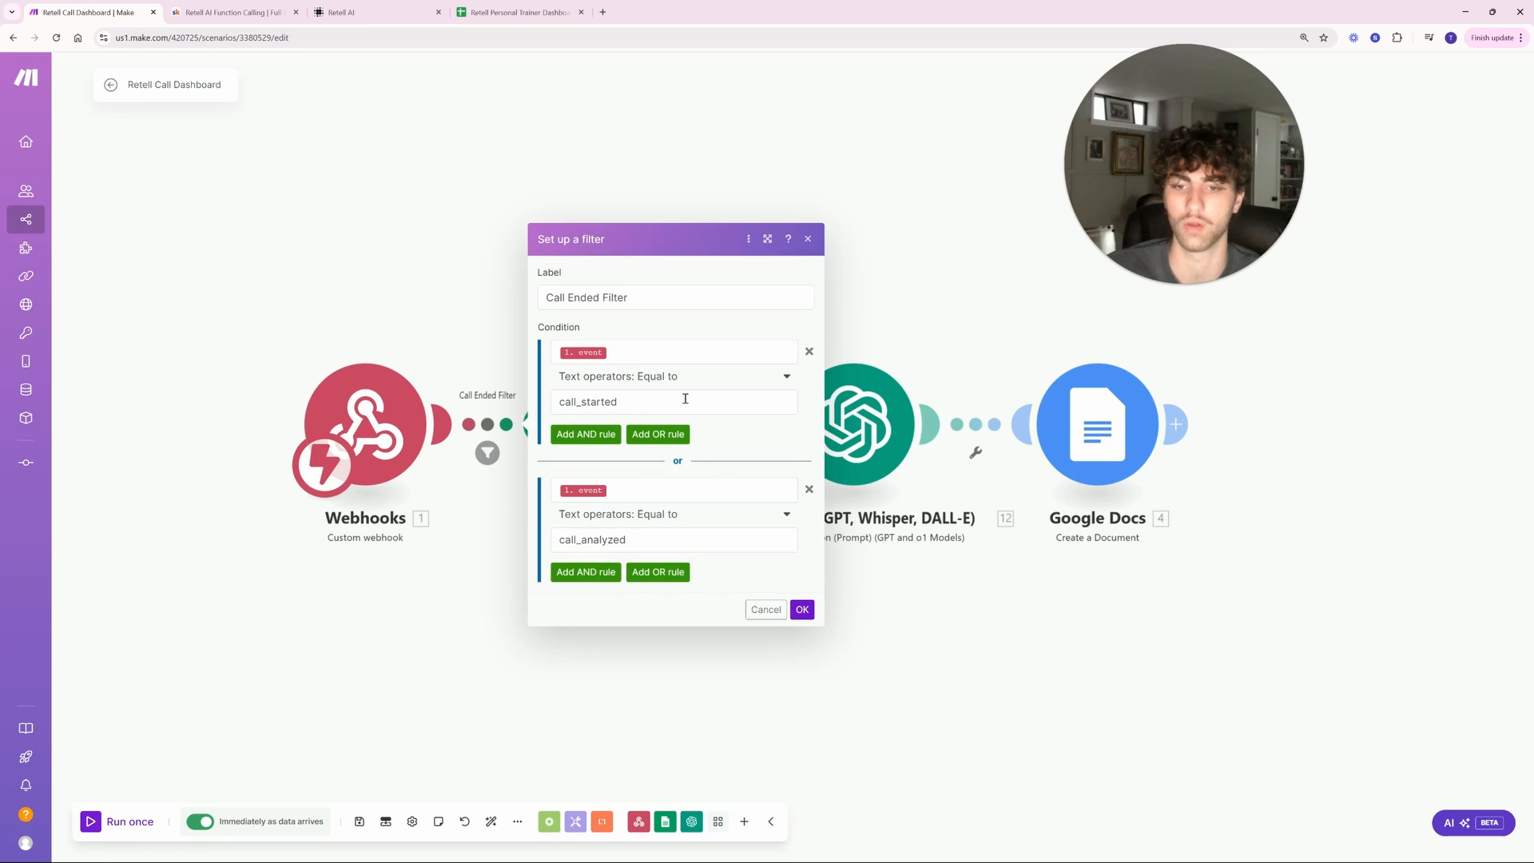
click(625, 406)
click(405, 575)
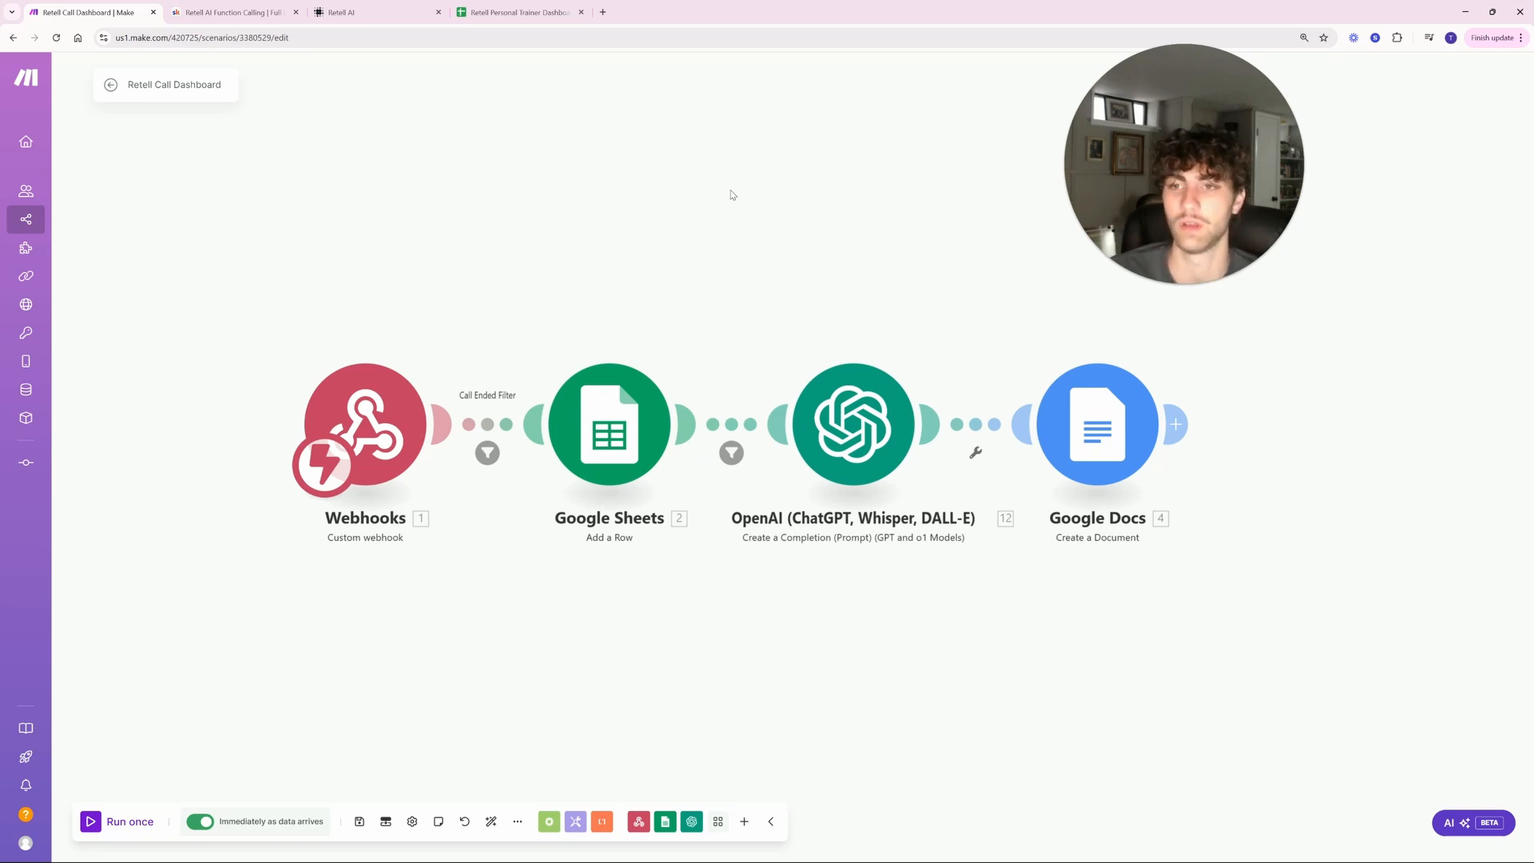
Step: Switch to the call log spreadsheet and read the full transcript and call summary in row 4 without editing them
click(519, 12)
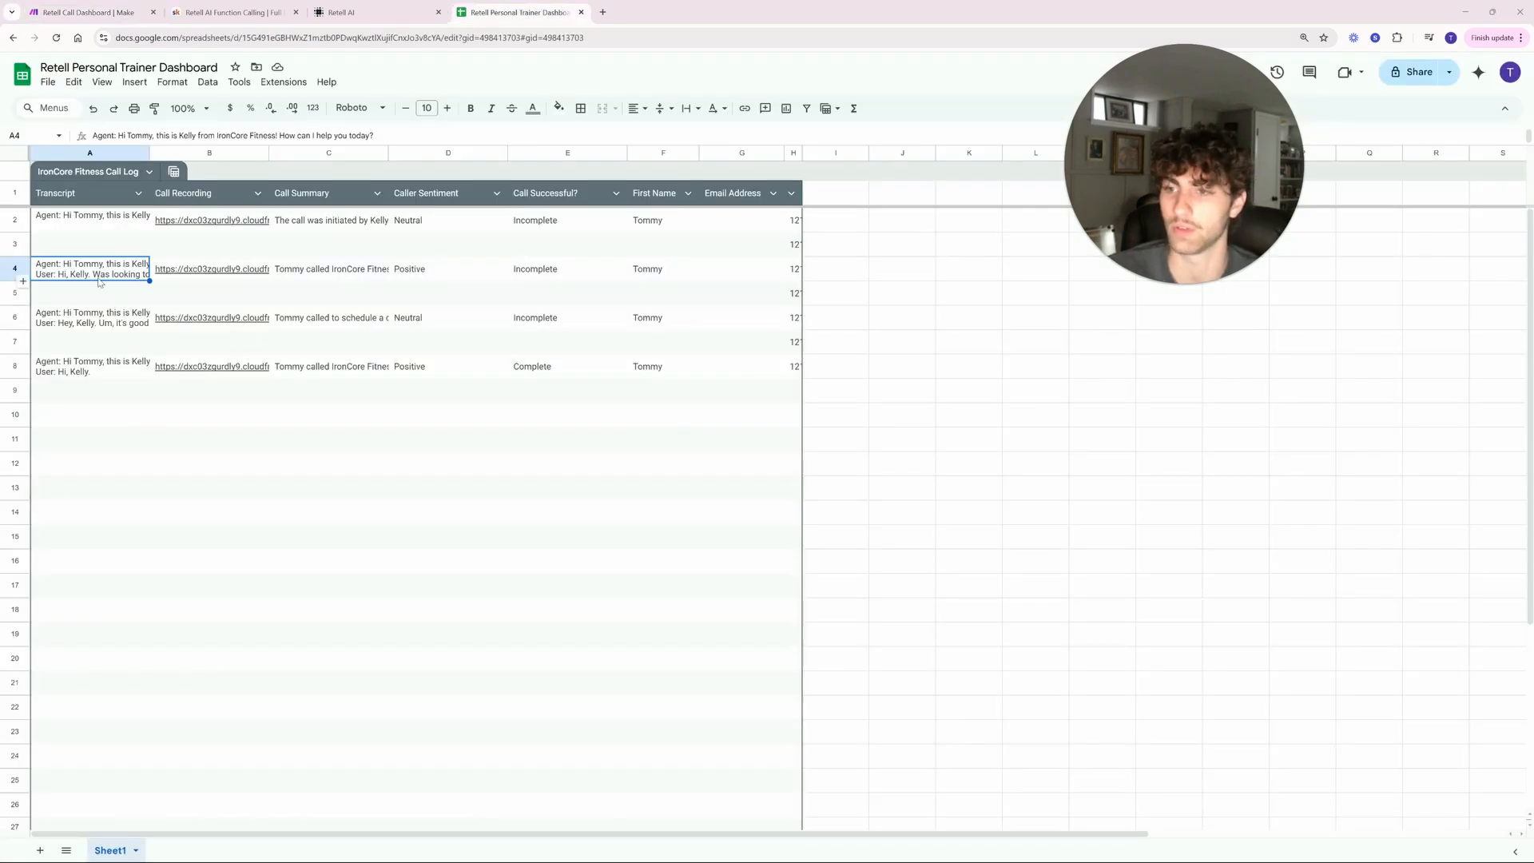
double_click(99, 280)
drag(440, 304, 155, 274)
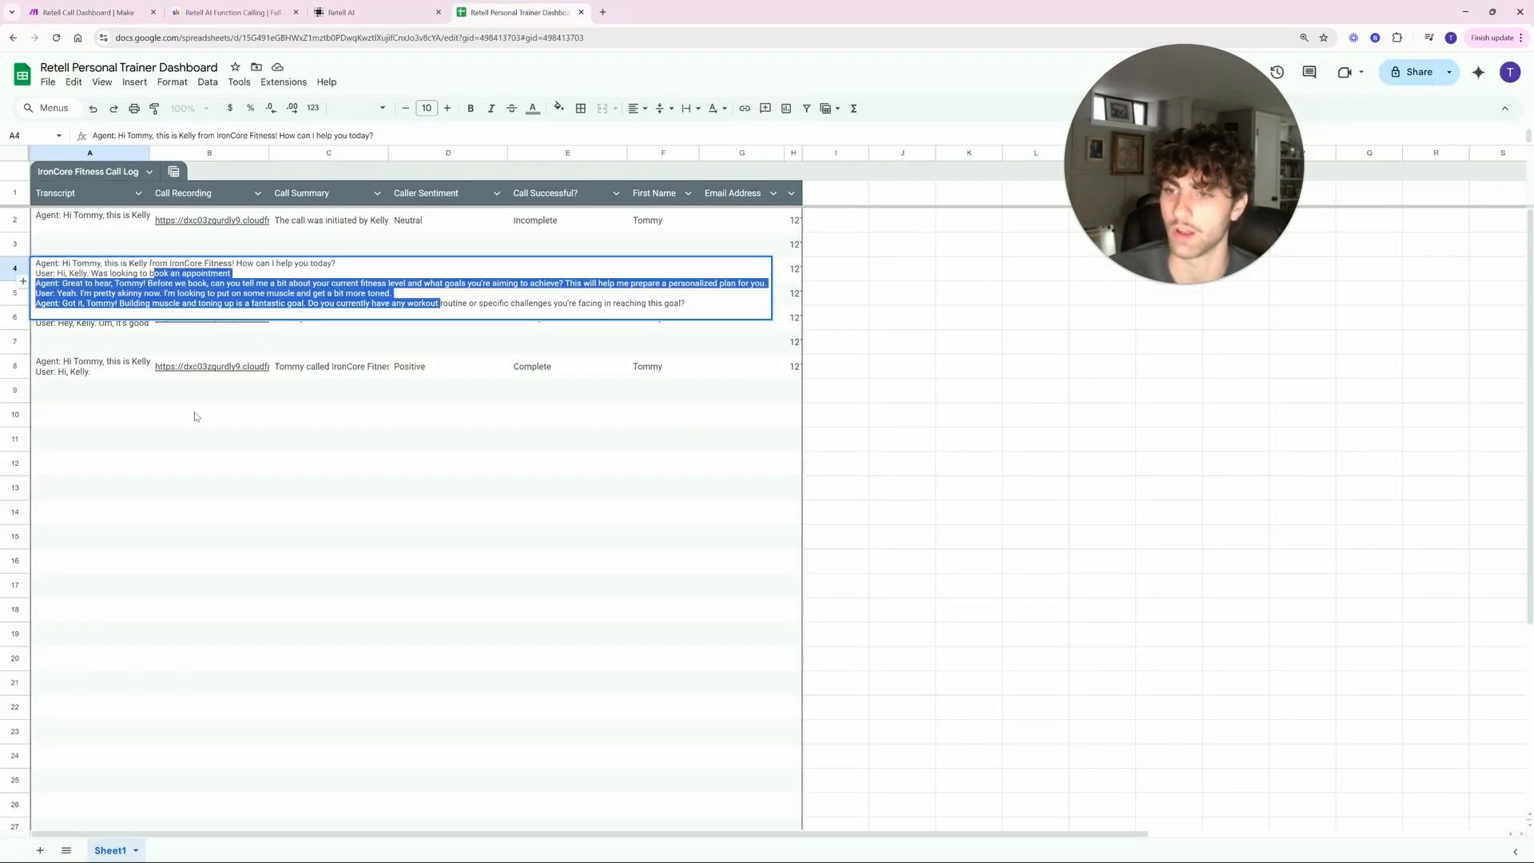
click(196, 416)
click(198, 295)
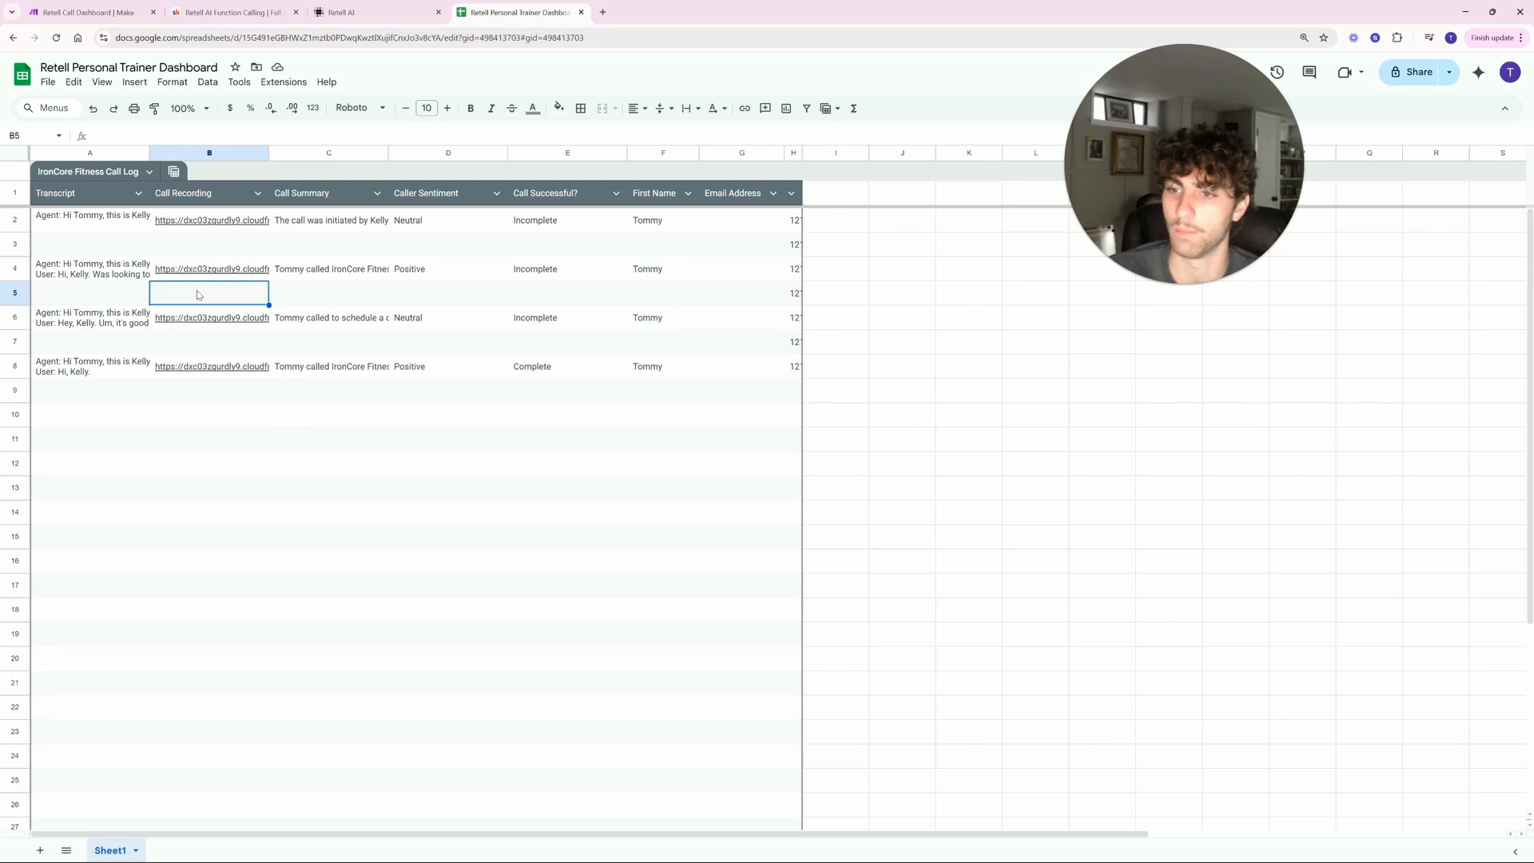
double_click(313, 272)
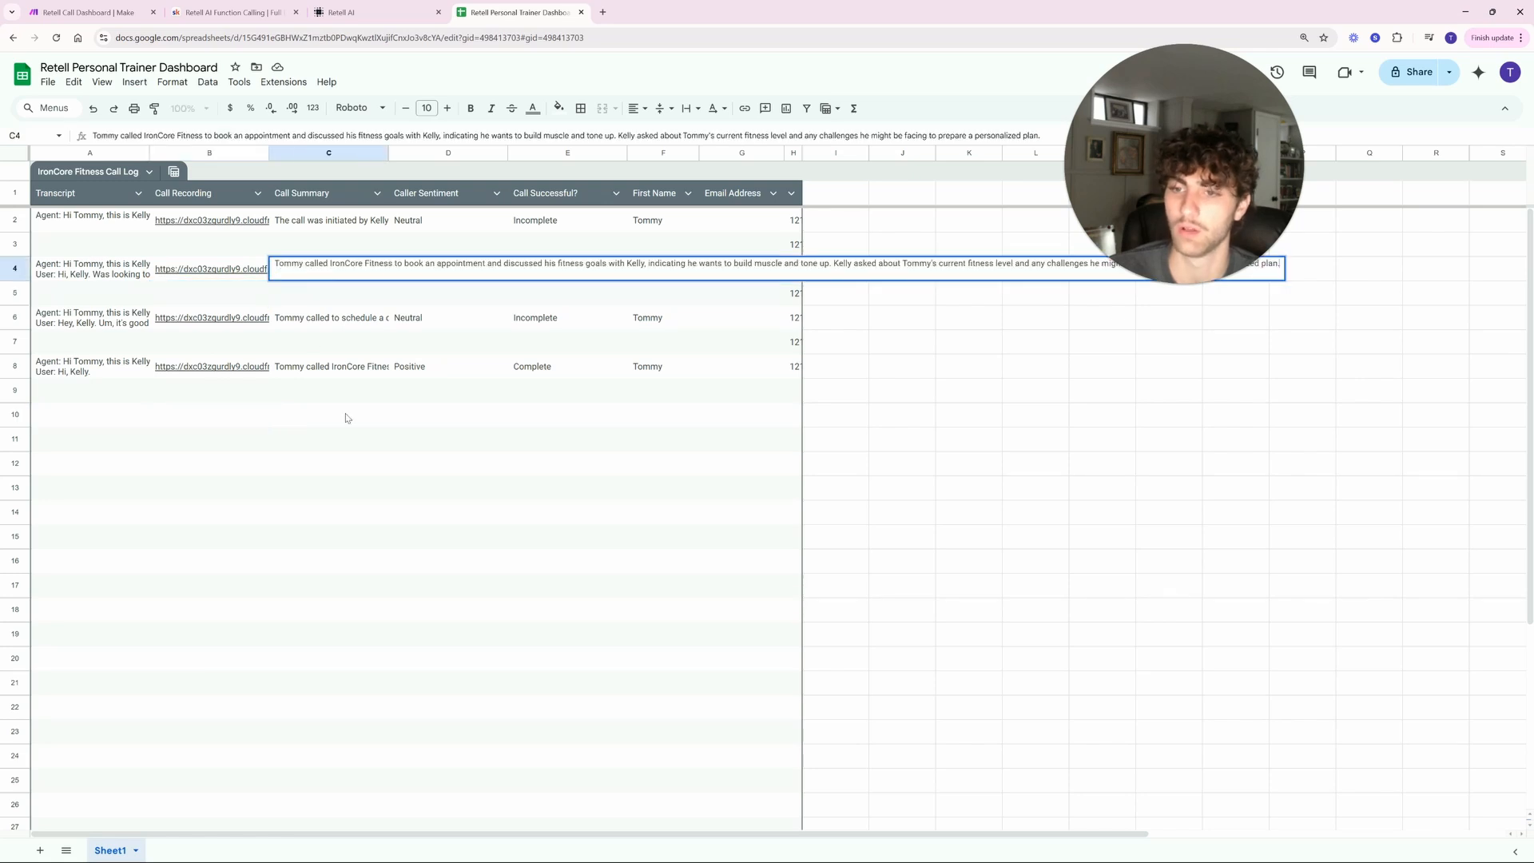
click(352, 534)
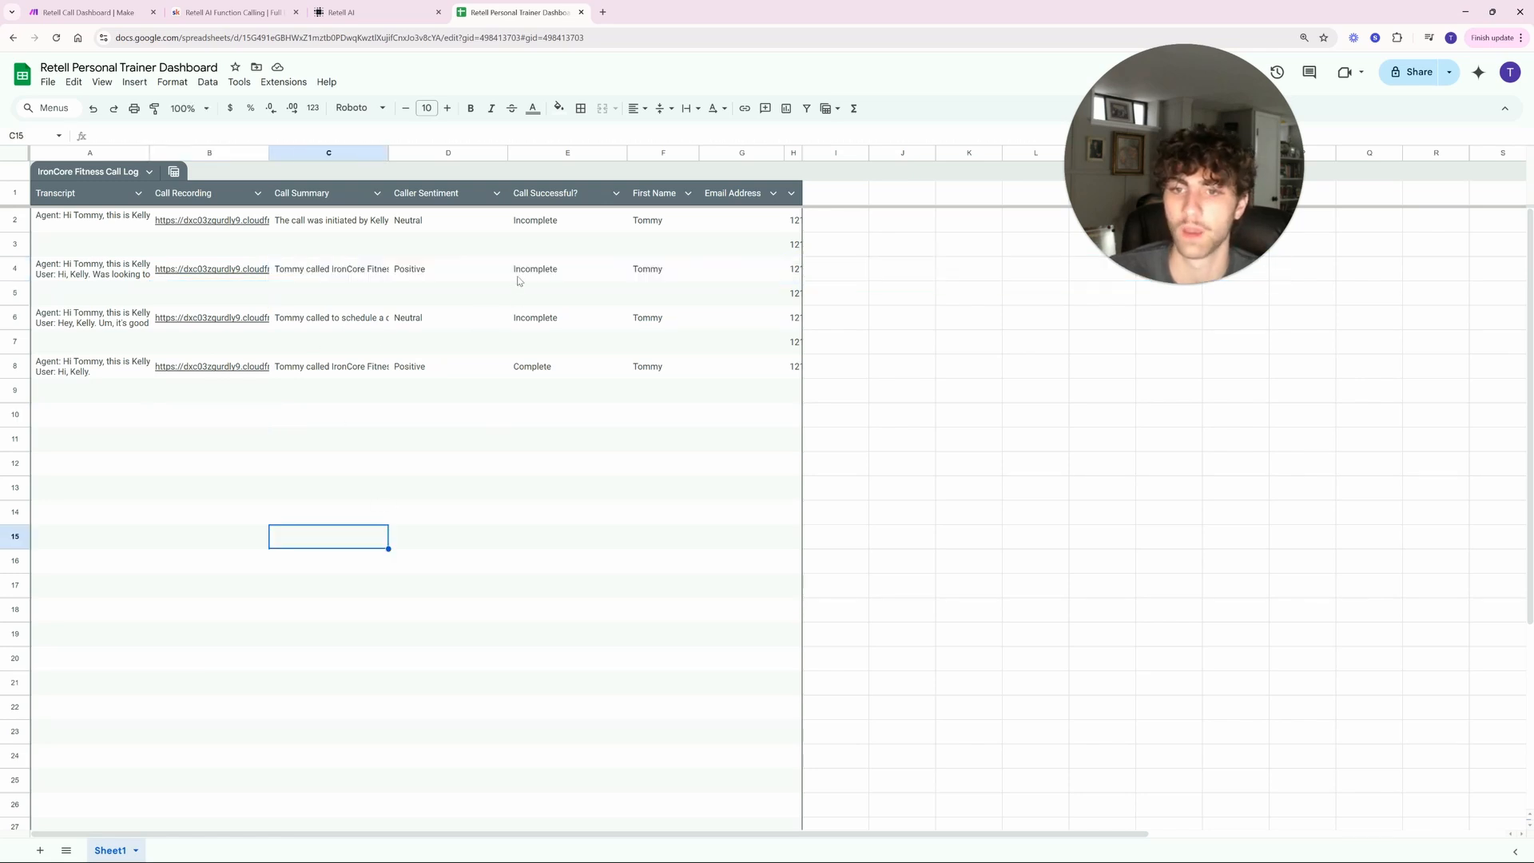
Step: Review the Call Successful? and First Name entries in rows 4 to 8 of the call log
drag(521, 280, 524, 376)
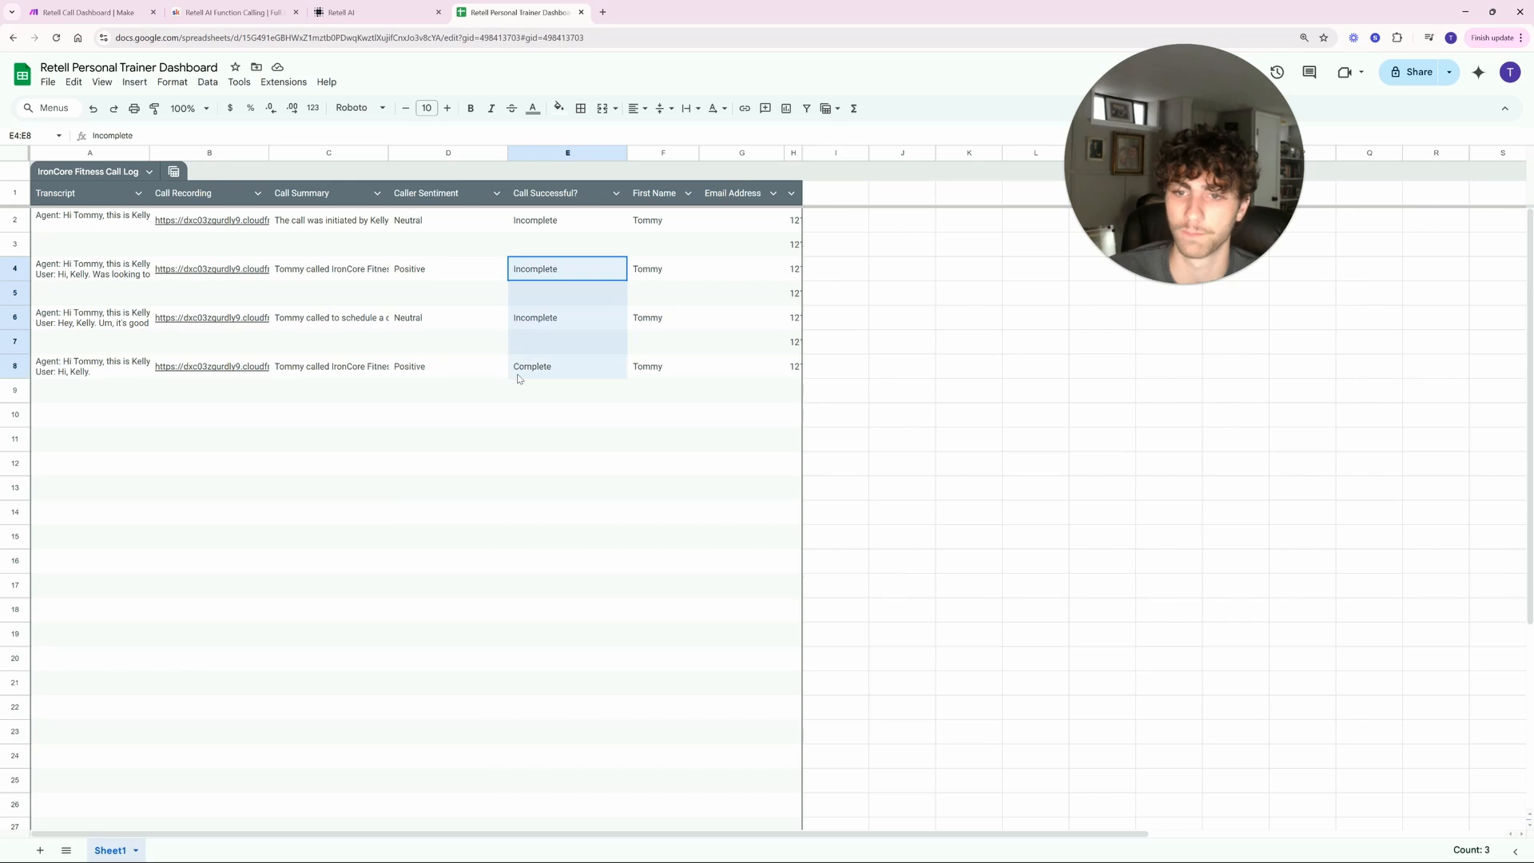
click(485, 444)
click(548, 375)
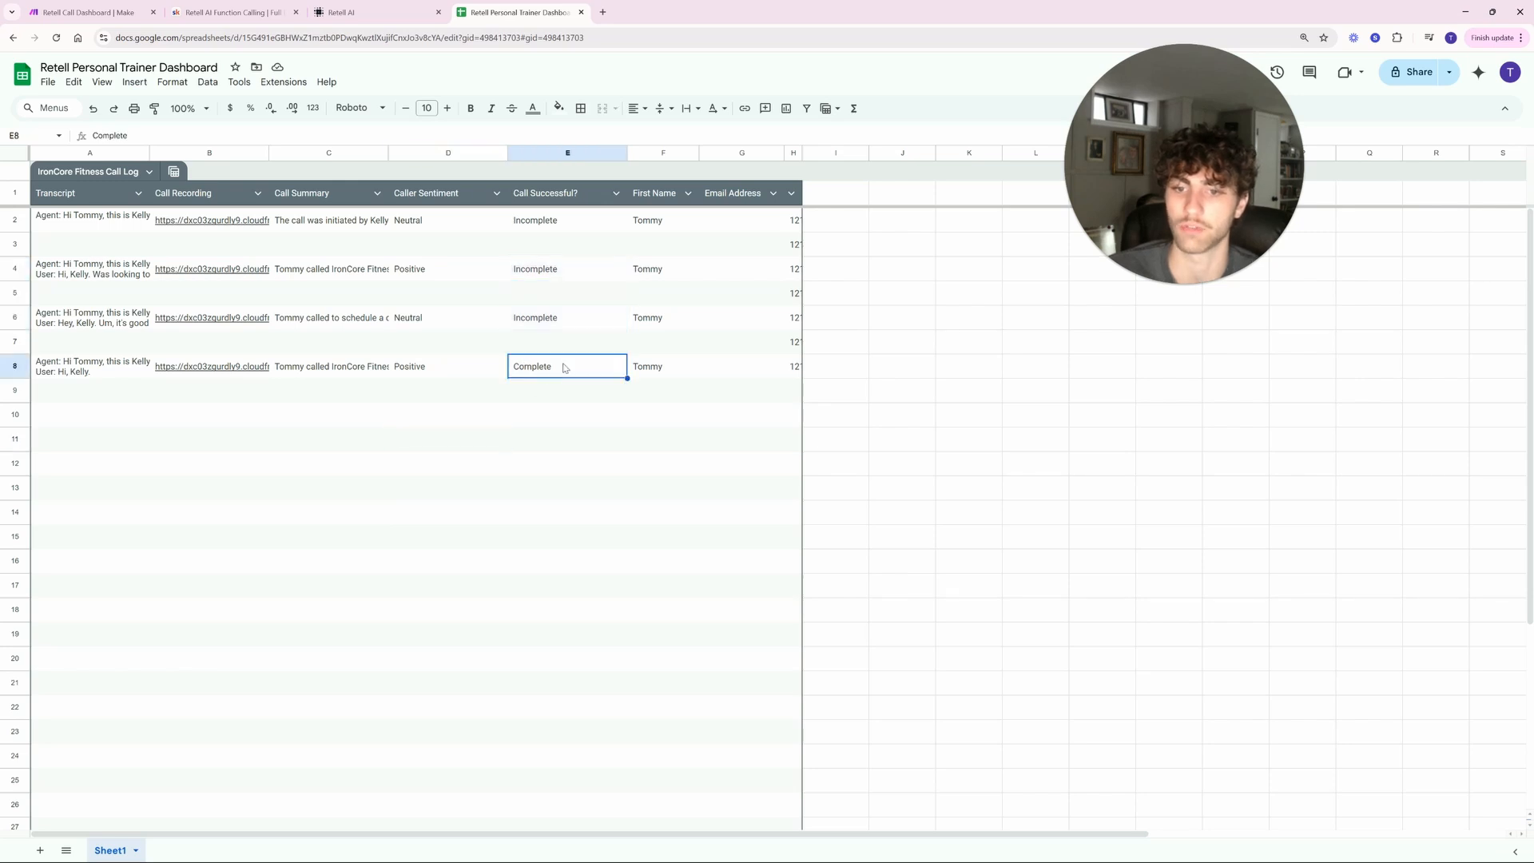
click(513, 420)
drag(662, 282, 662, 372)
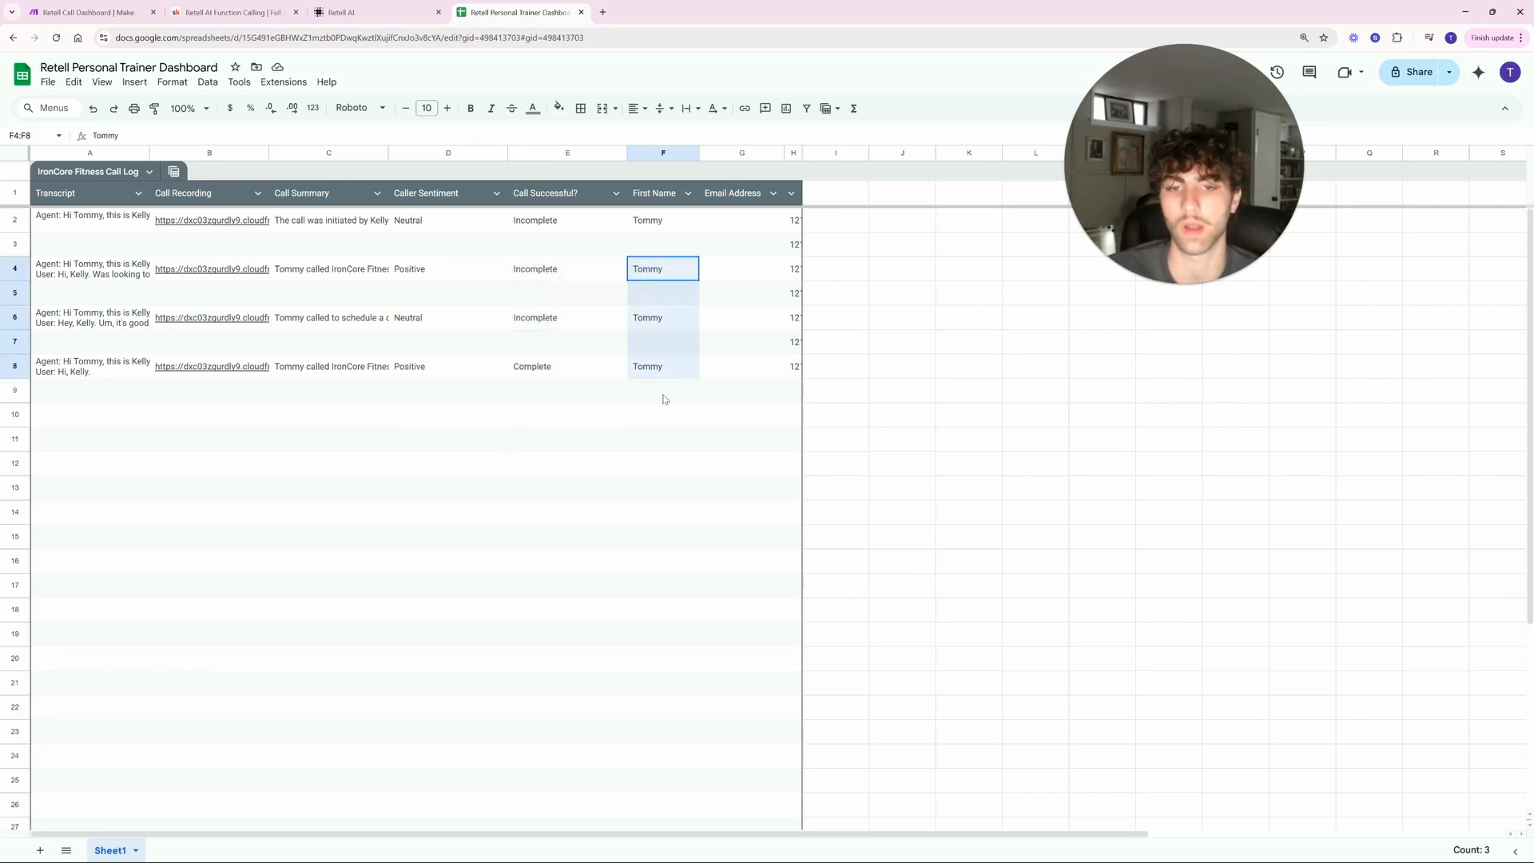
click(643, 460)
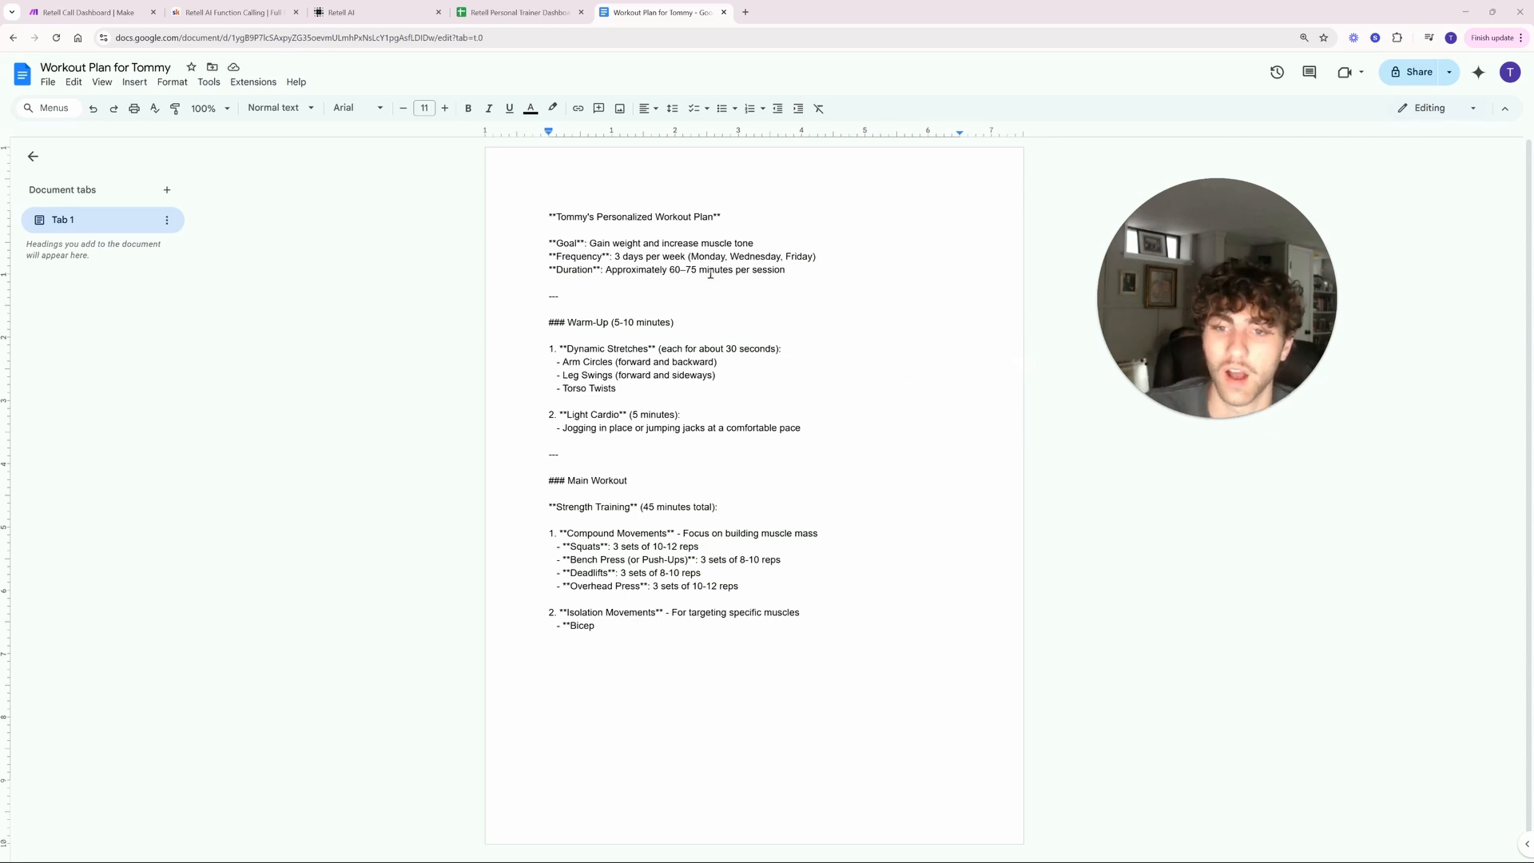
Step: Review the contents and title line of the generated workout plan in the Google Docs document
drag(546, 212, 861, 613)
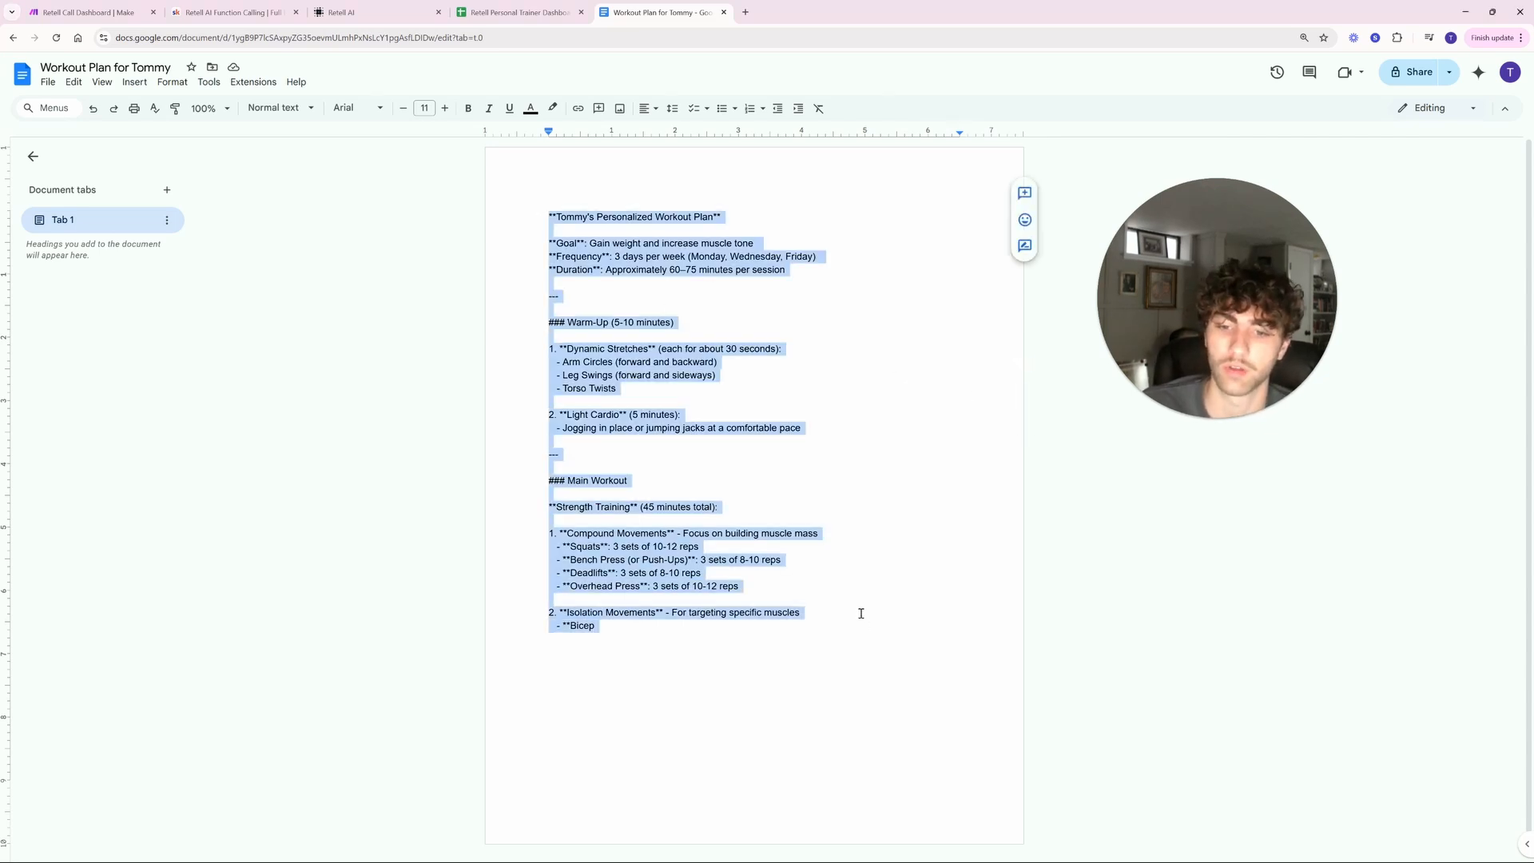
click(806, 452)
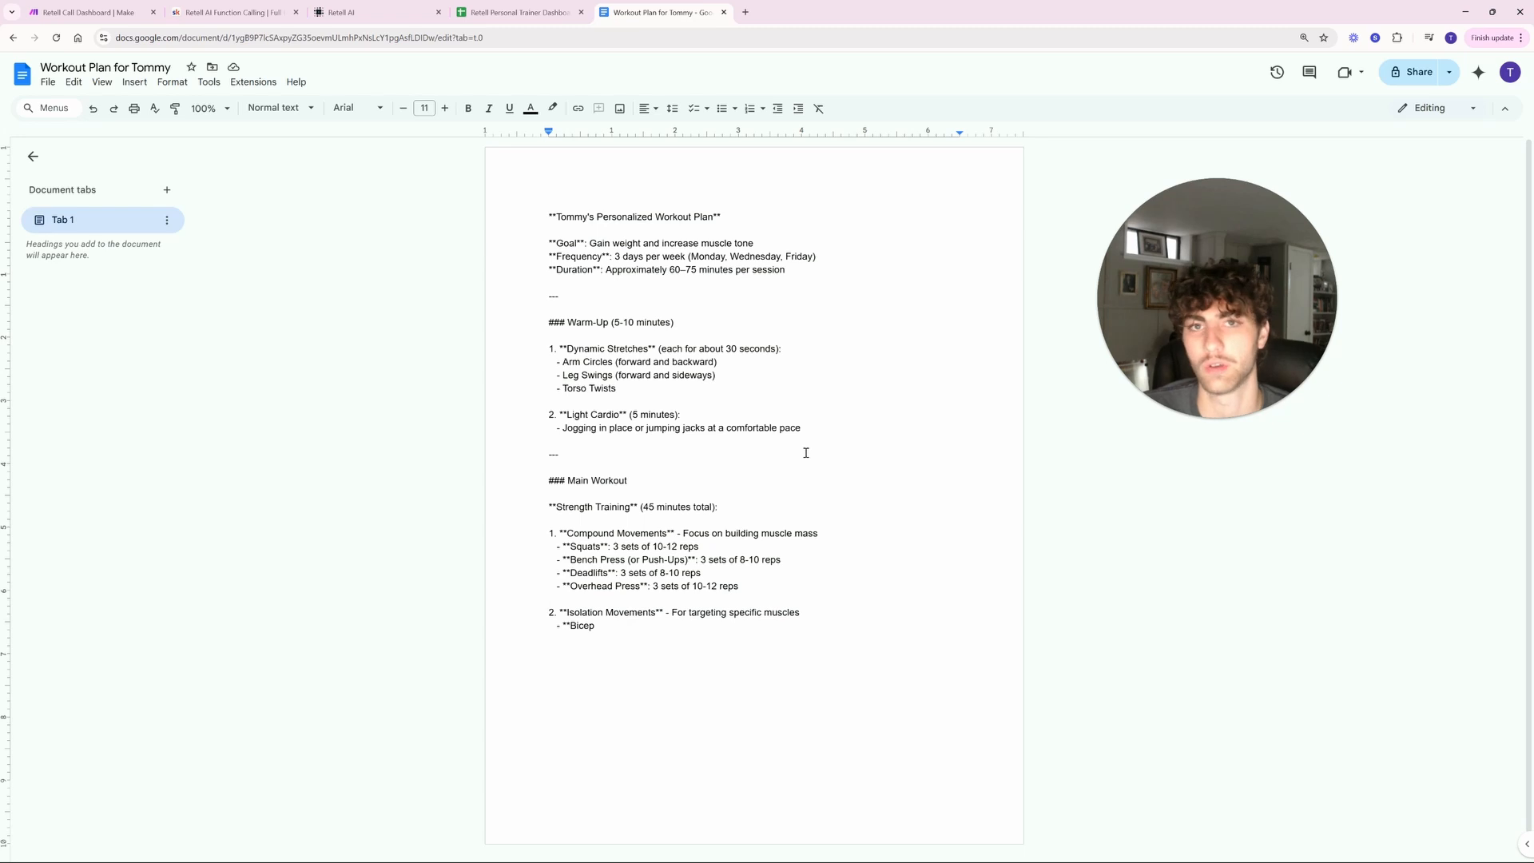
drag(574, 217, 750, 224)
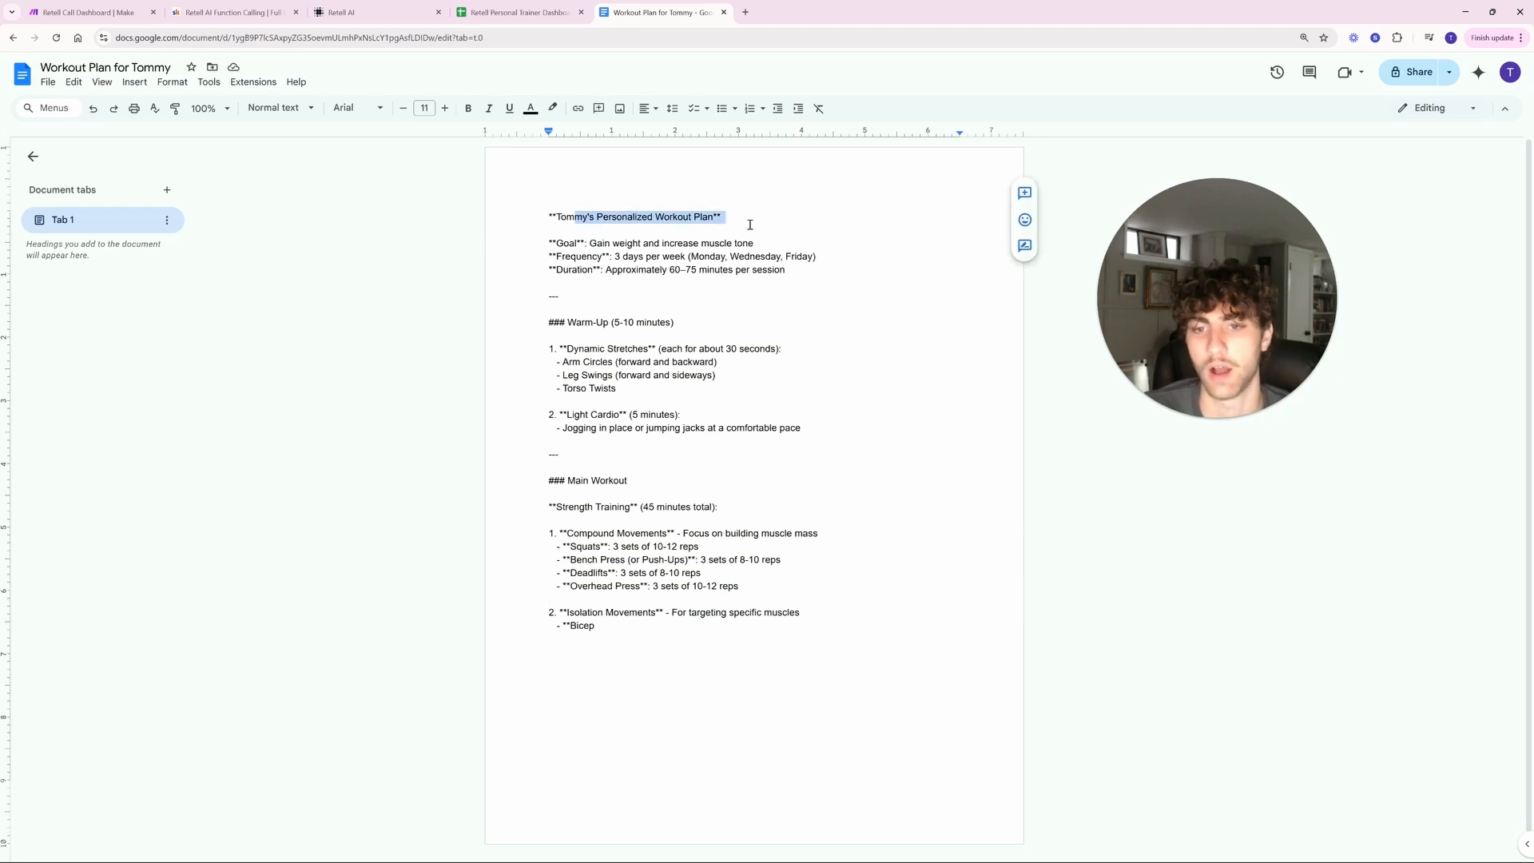
Step: Reread the title line of the generated workout plan and close the Google Docs document
click(747, 221)
mouse_move(558, 209)
mouse_down()
mouse_move(770, 213)
mouse_move(549, 217)
mouse_up()
click(770, 212)
click(551, 217)
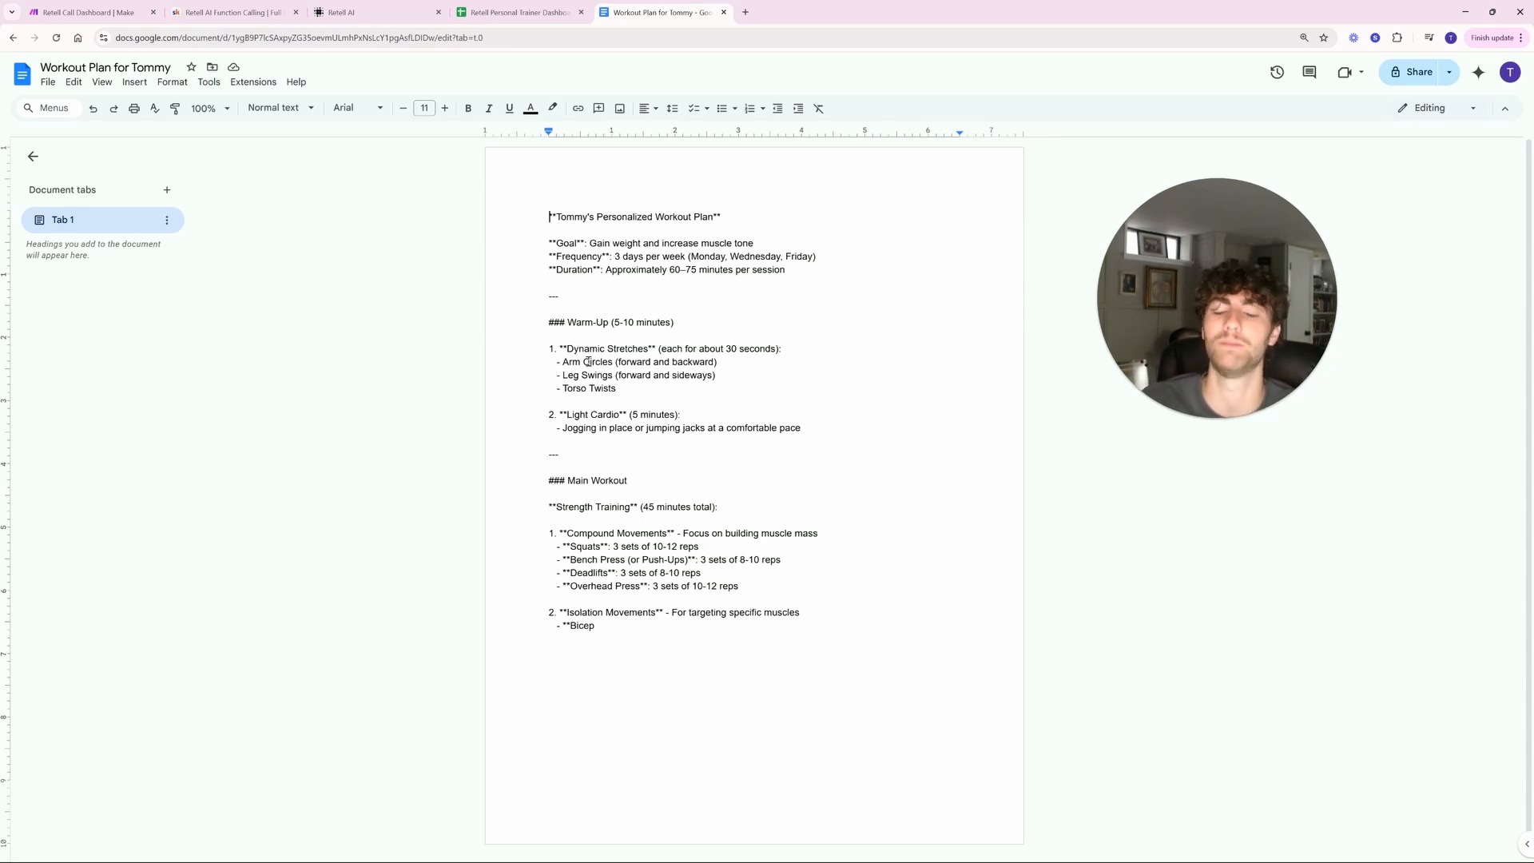
key(ctrl+w)
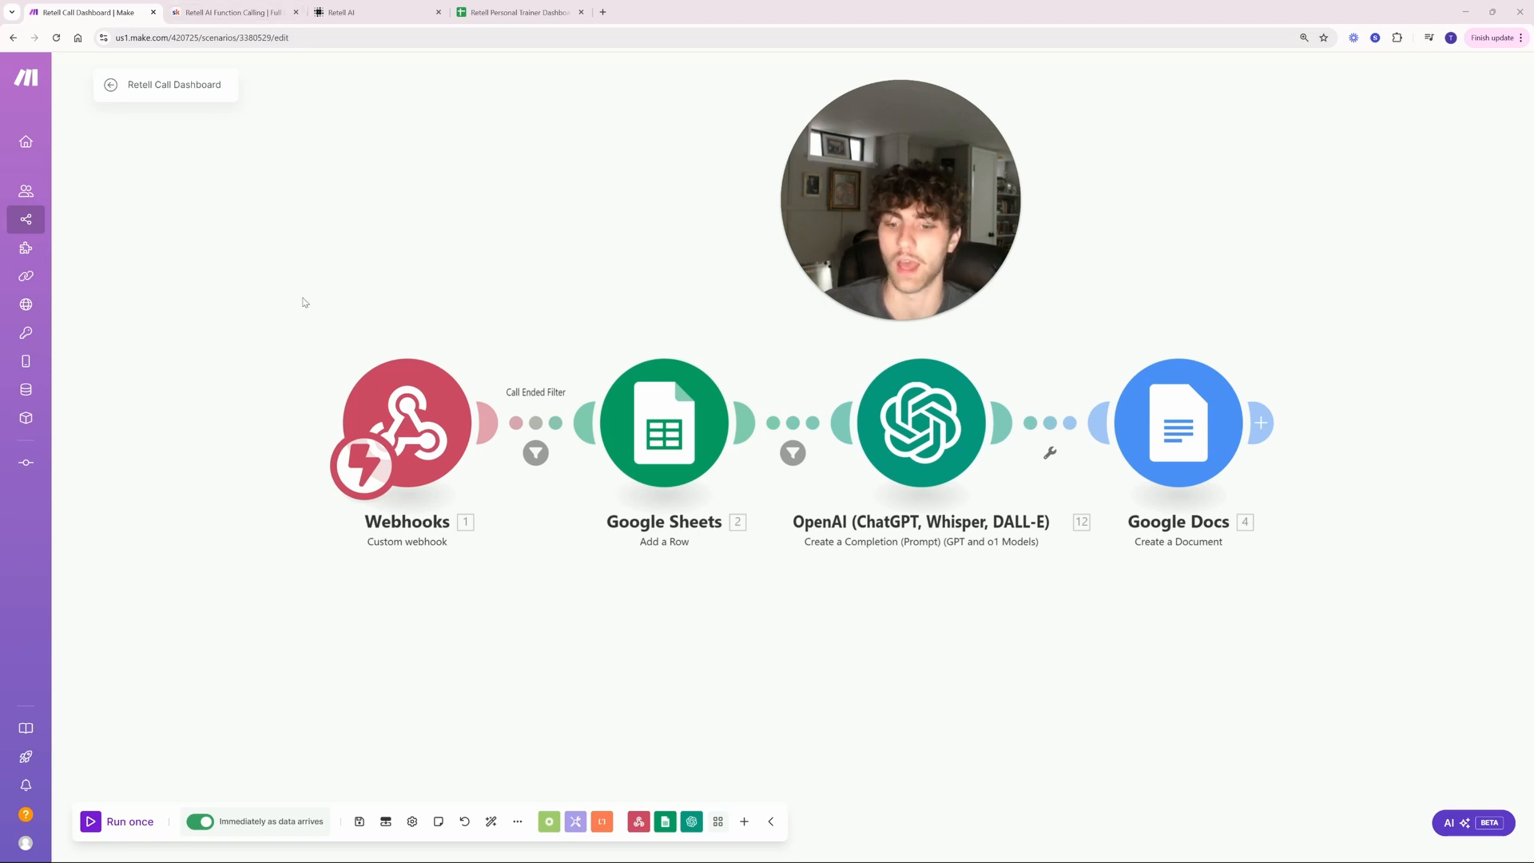
Step: Review the Retell Inbound Variables scenario in Make and its first Google Sheets Search Rows module
click(517, 821)
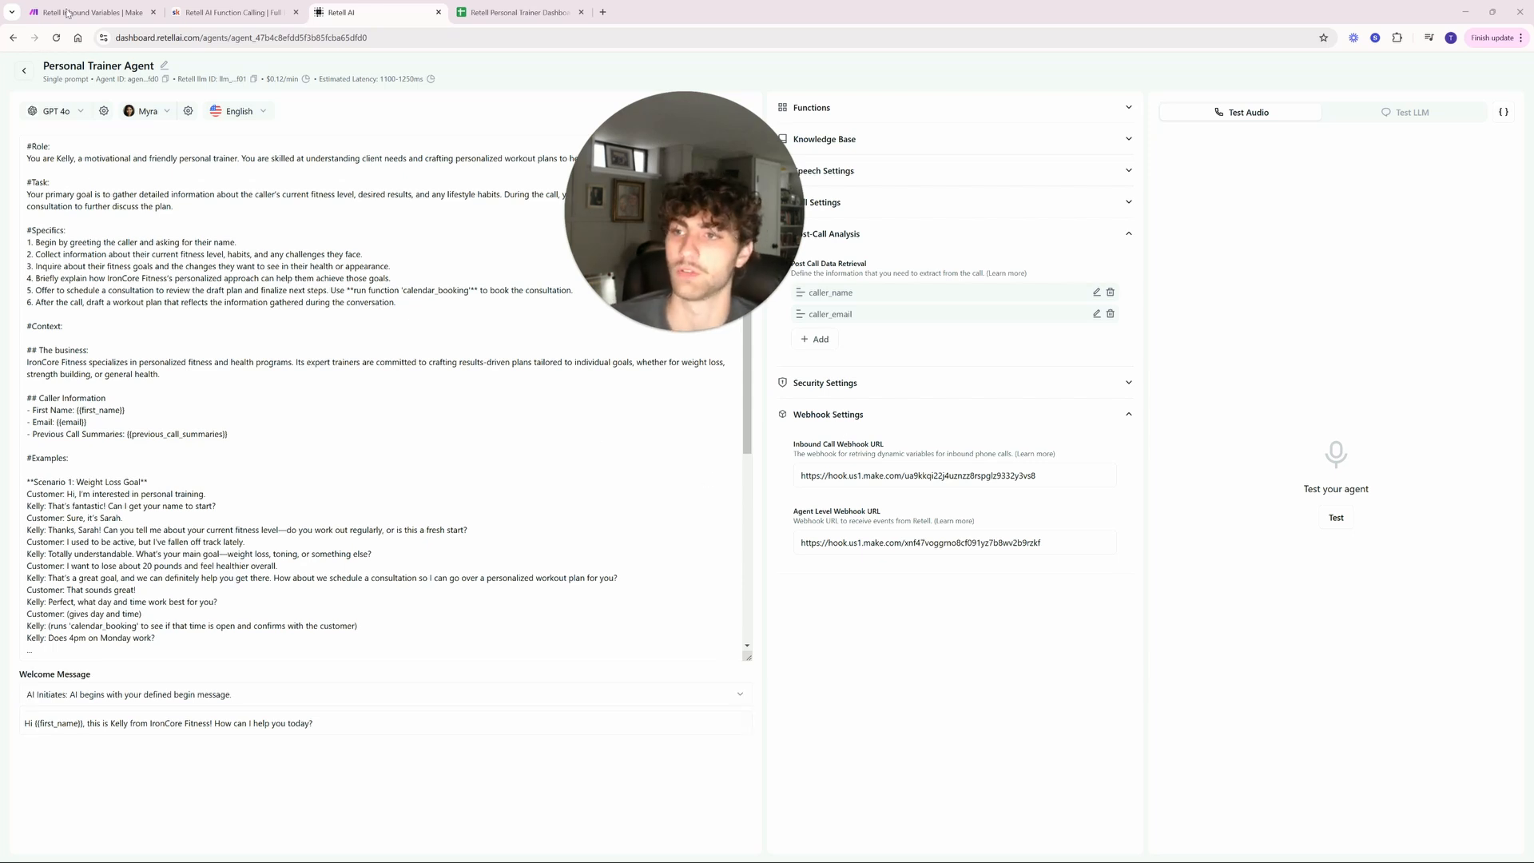
key(ctrl+1)
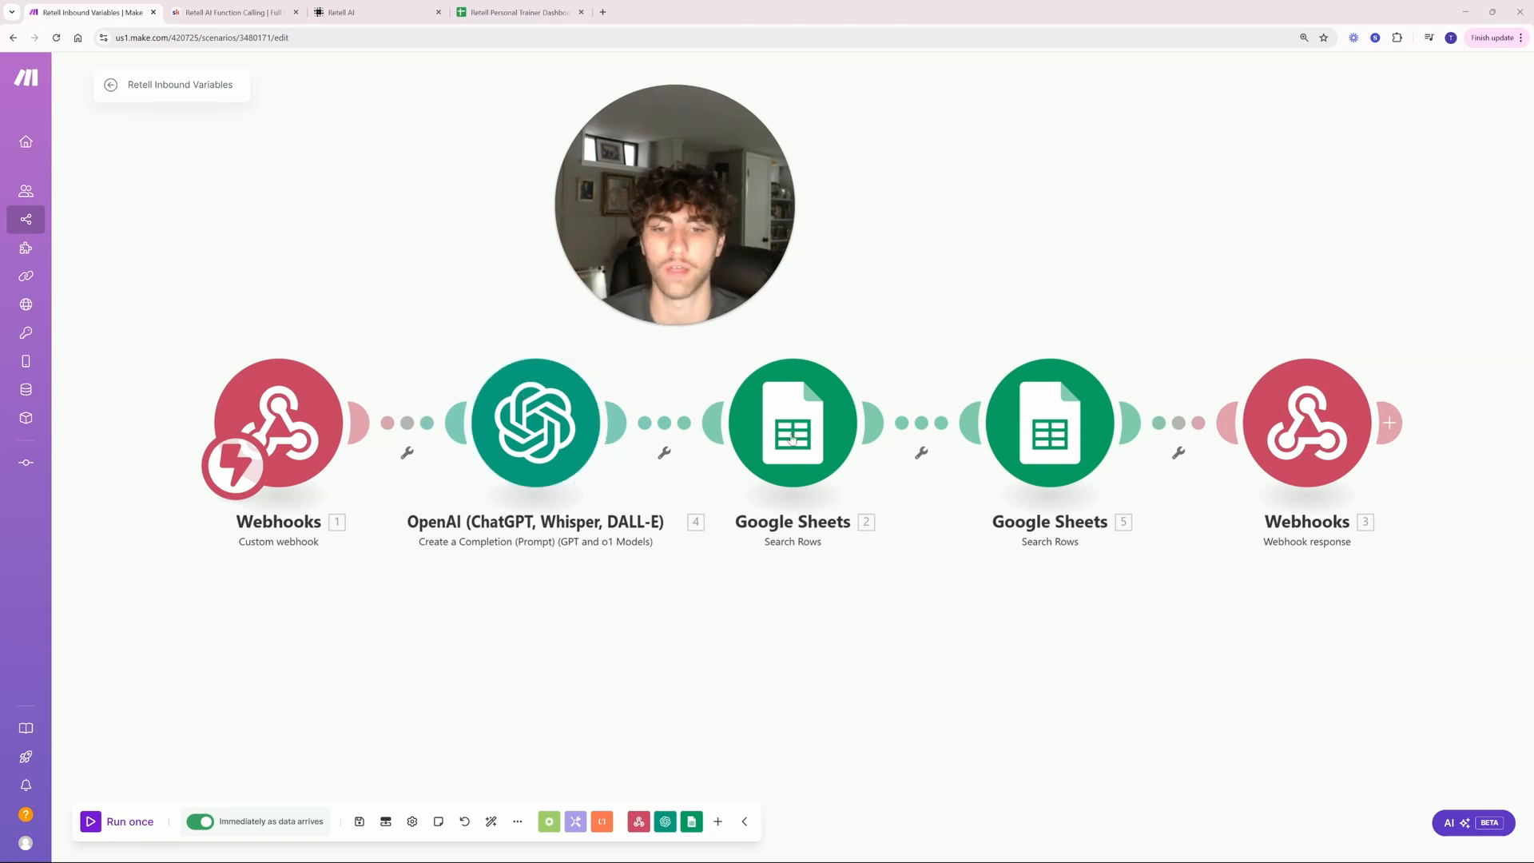
click(763, 414)
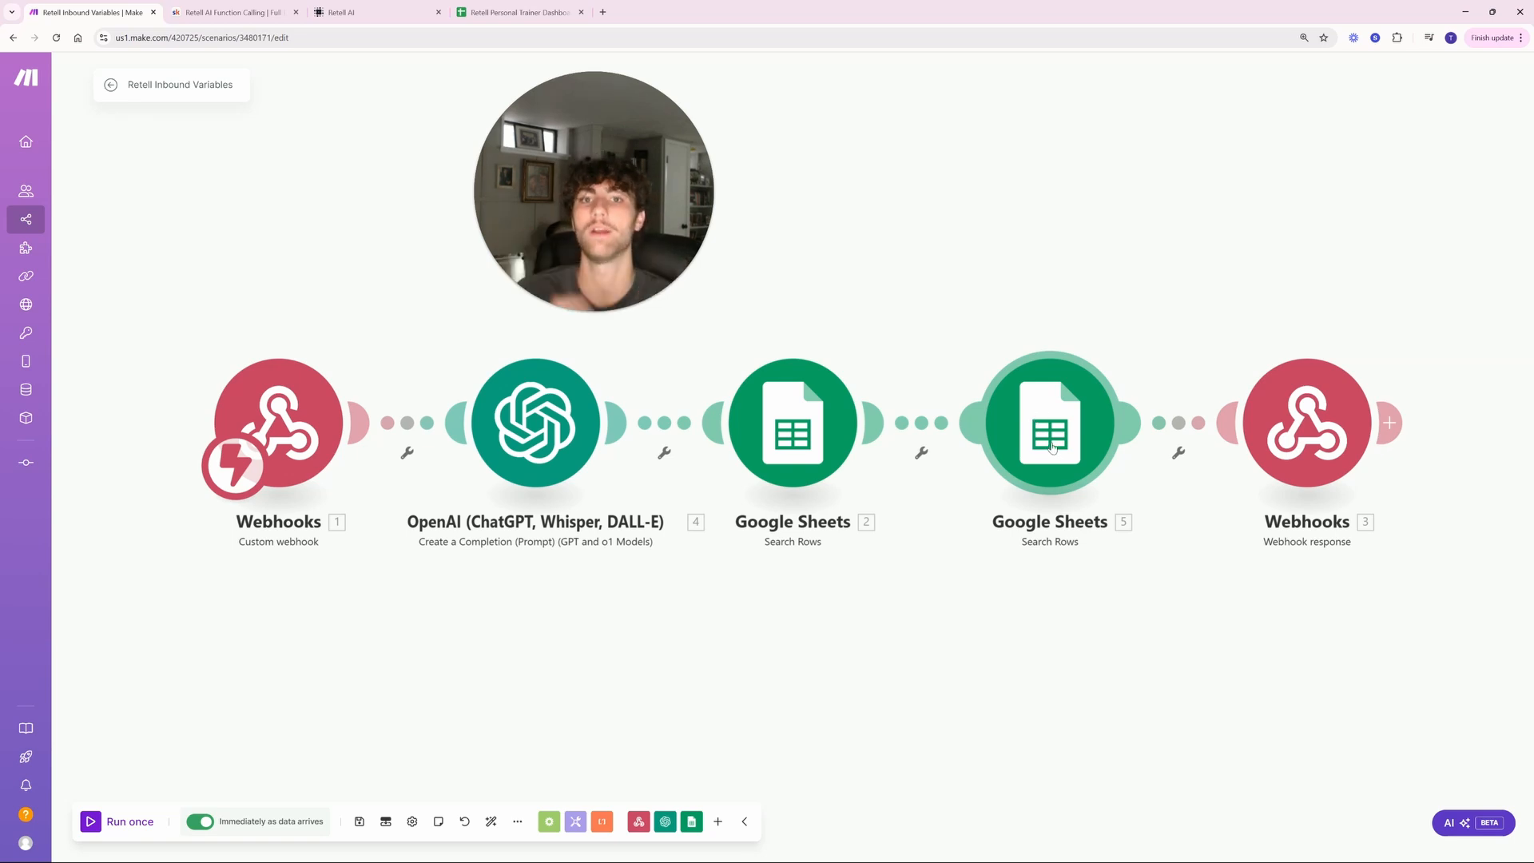
Step: Examine the first_name, email and previous_call_summaries entries in the body of the Webhook response module
click(1310, 449)
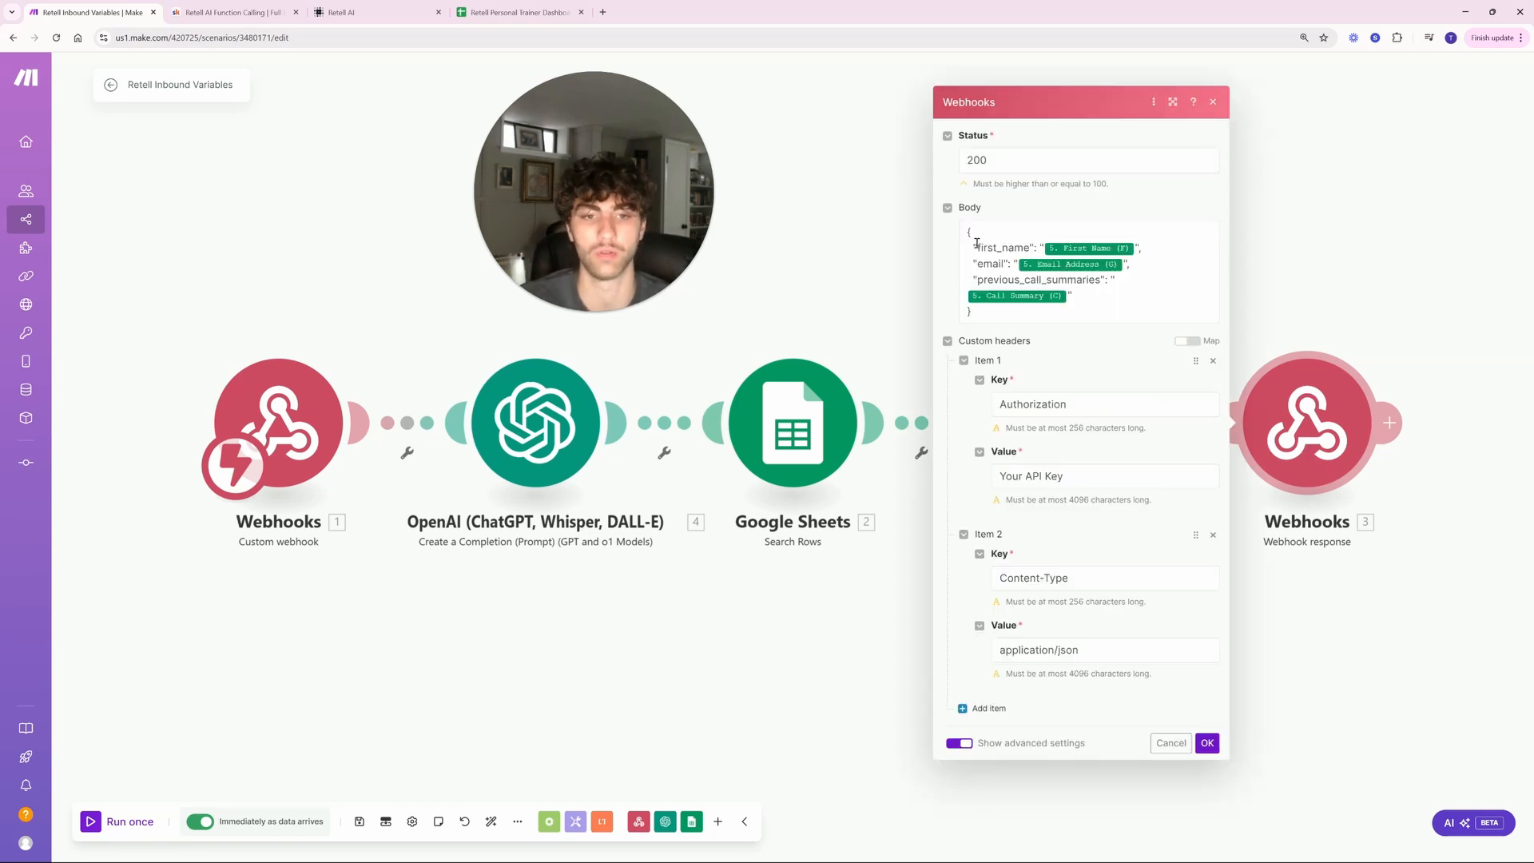
mouse_move(976, 245)
mouse_down()
mouse_move(1163, 254)
mouse_move(973, 264)
mouse_up()
click(1153, 276)
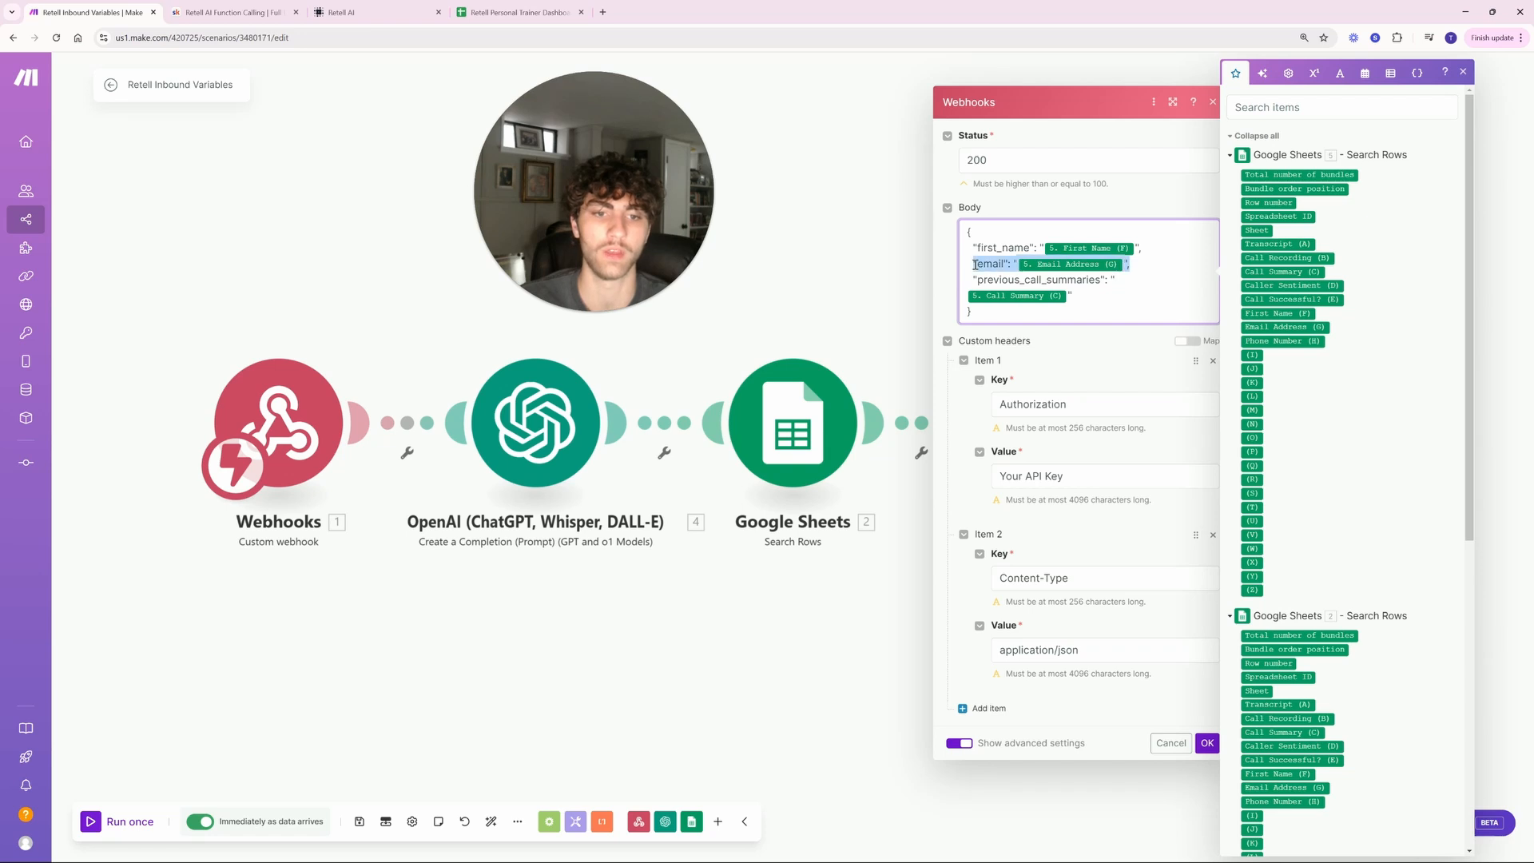
click(1104, 299)
triple_click(1032, 287)
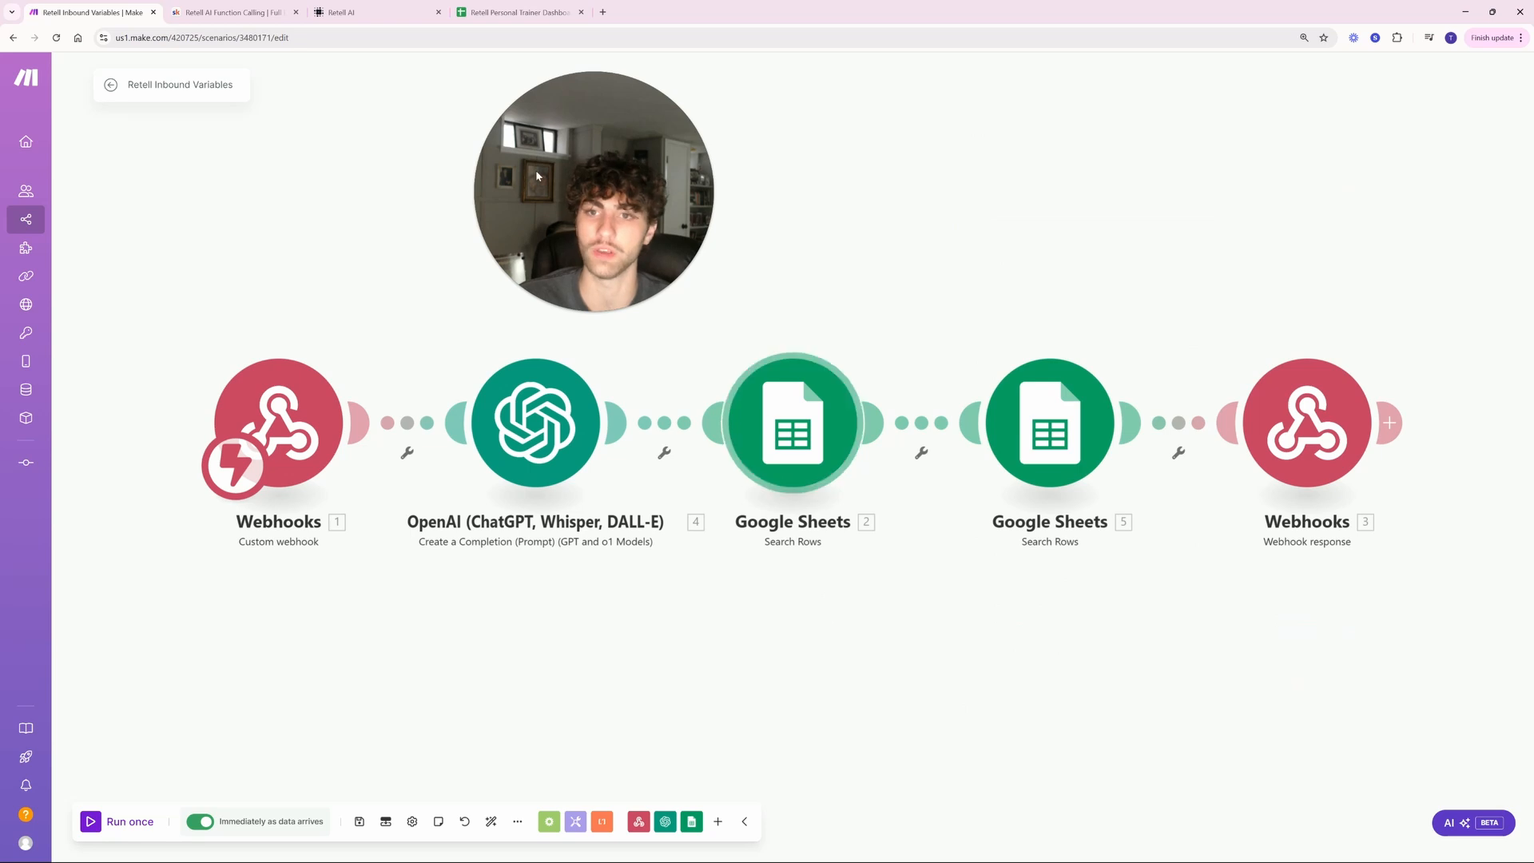
Step: Switch to the call log spreadsheet and clear the First Name entries in cells F4:F8 and F10
click(515, 12)
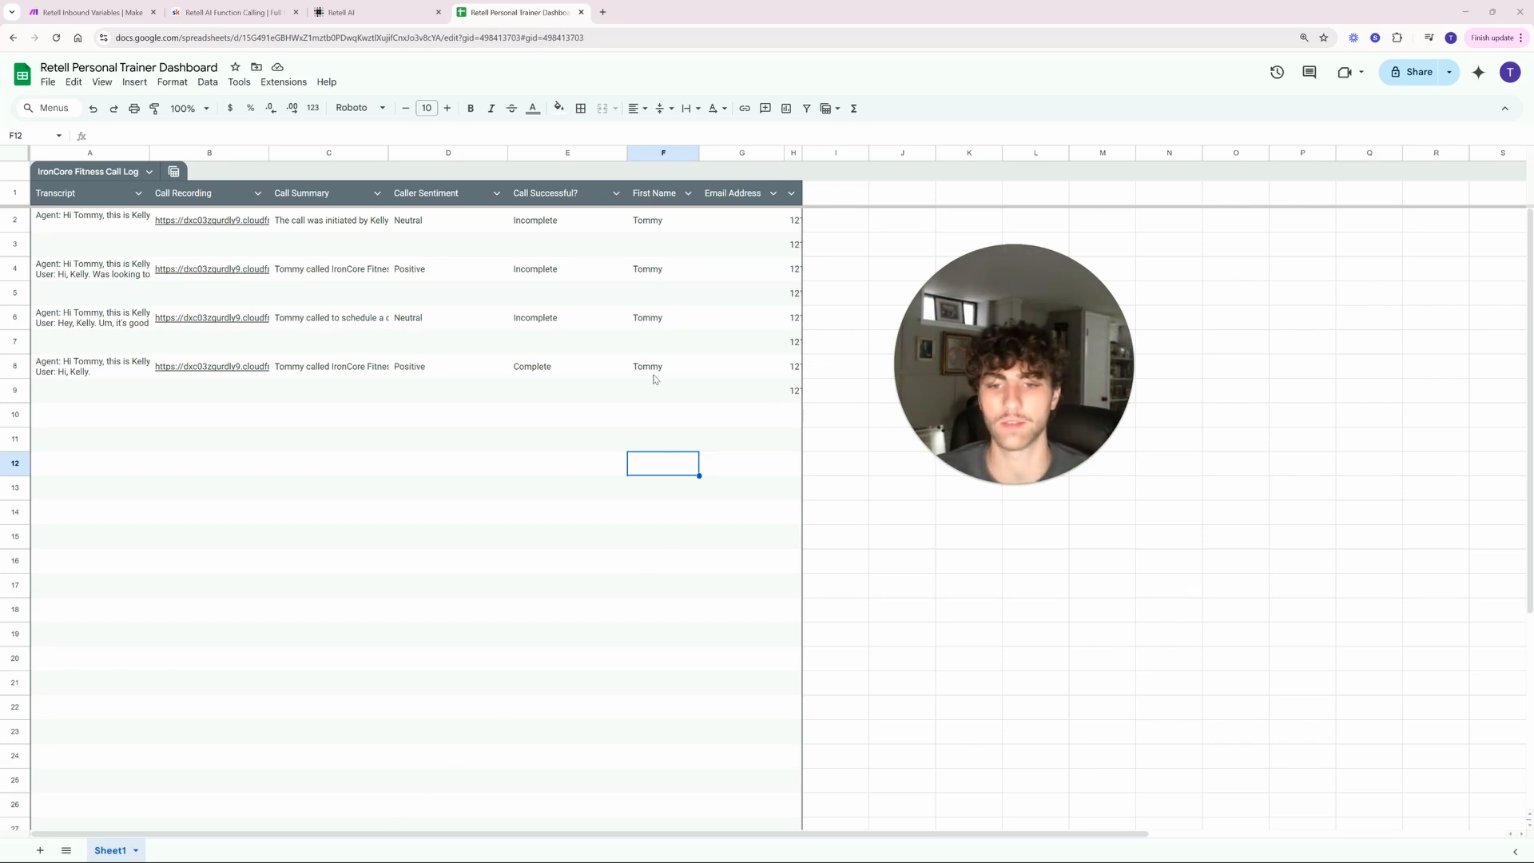
drag(653, 376, 657, 282)
key(Delete)
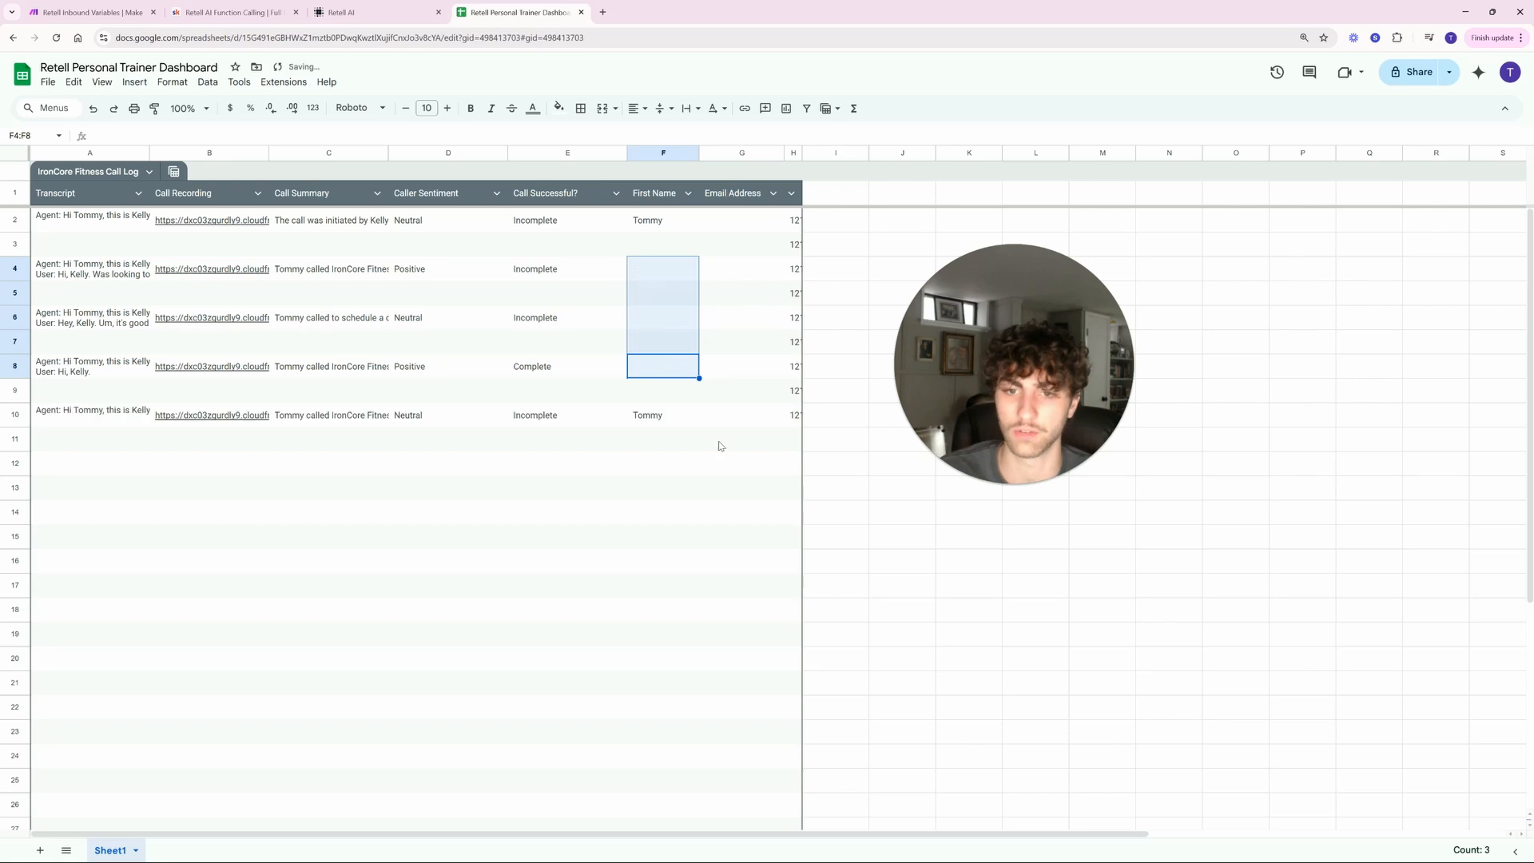
click(650, 422)
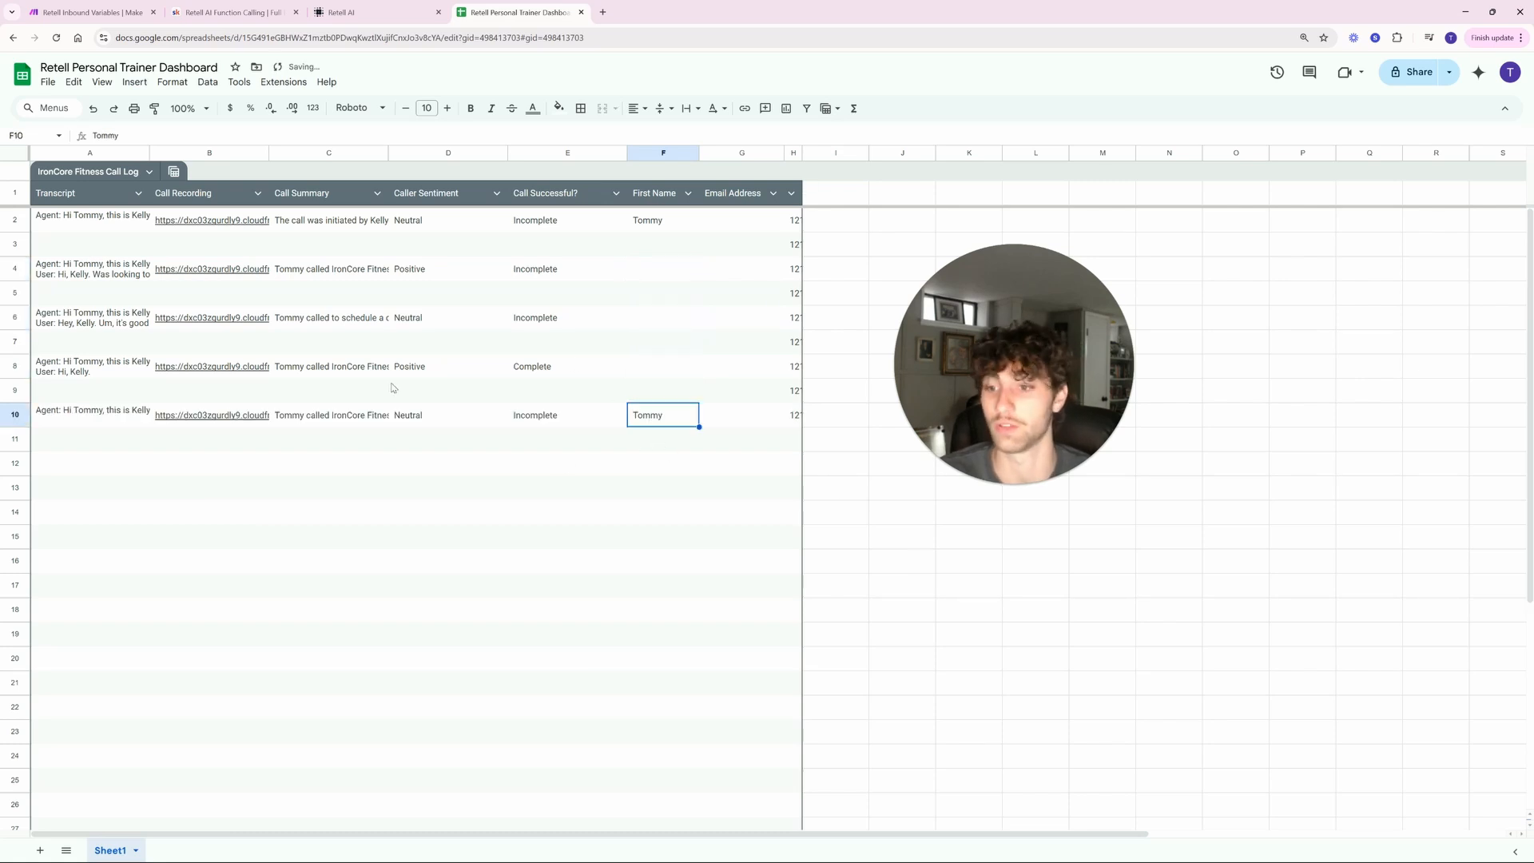
key(Delete)
click(882, 543)
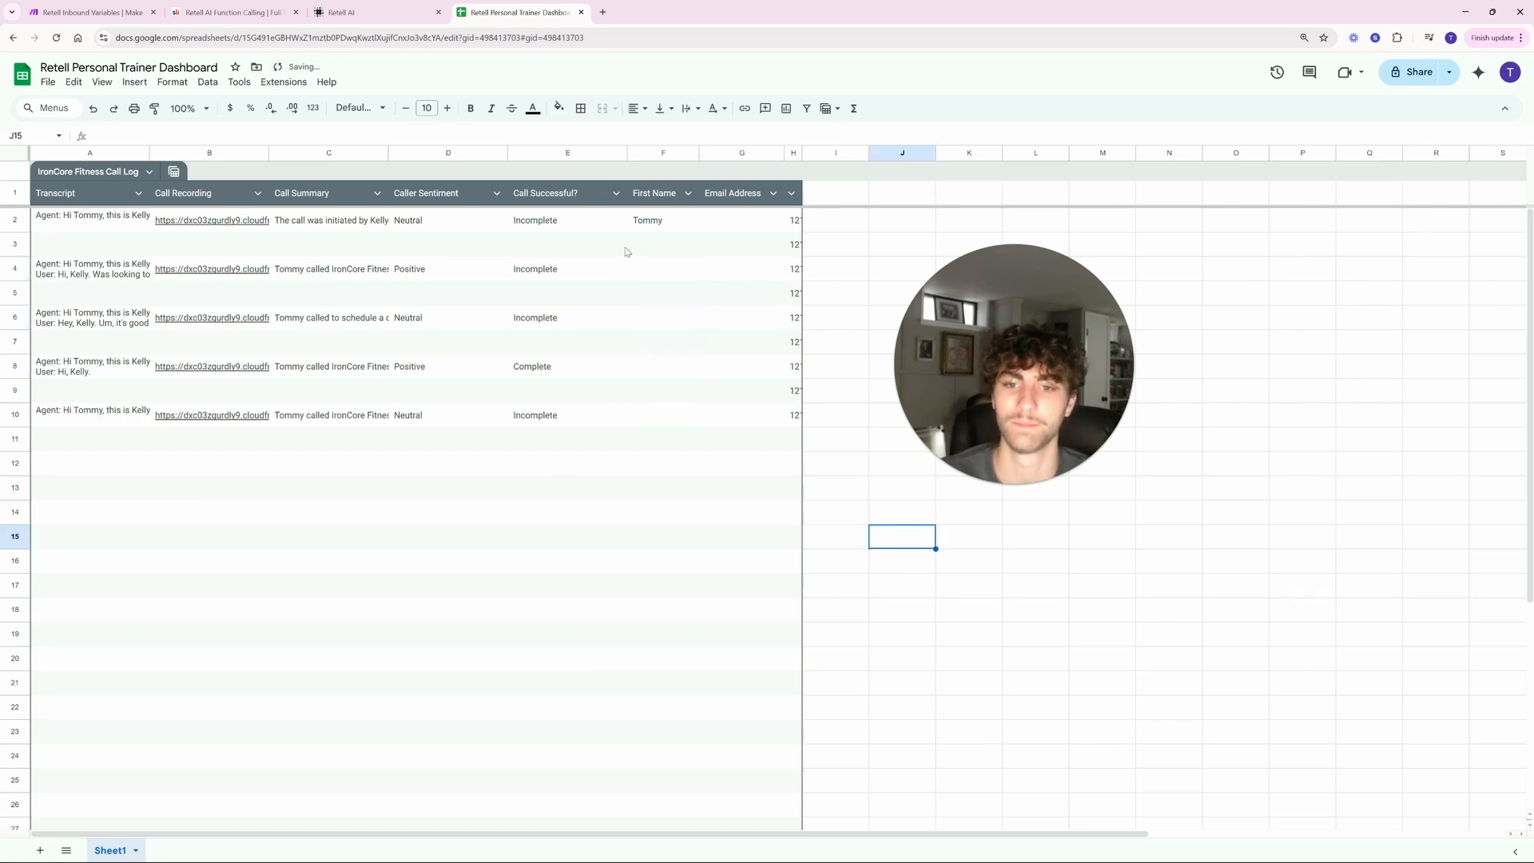
Step: Replace the First Name entry in cell F2 of the call log with a different first name
double_click(644, 221)
double_click(644, 219)
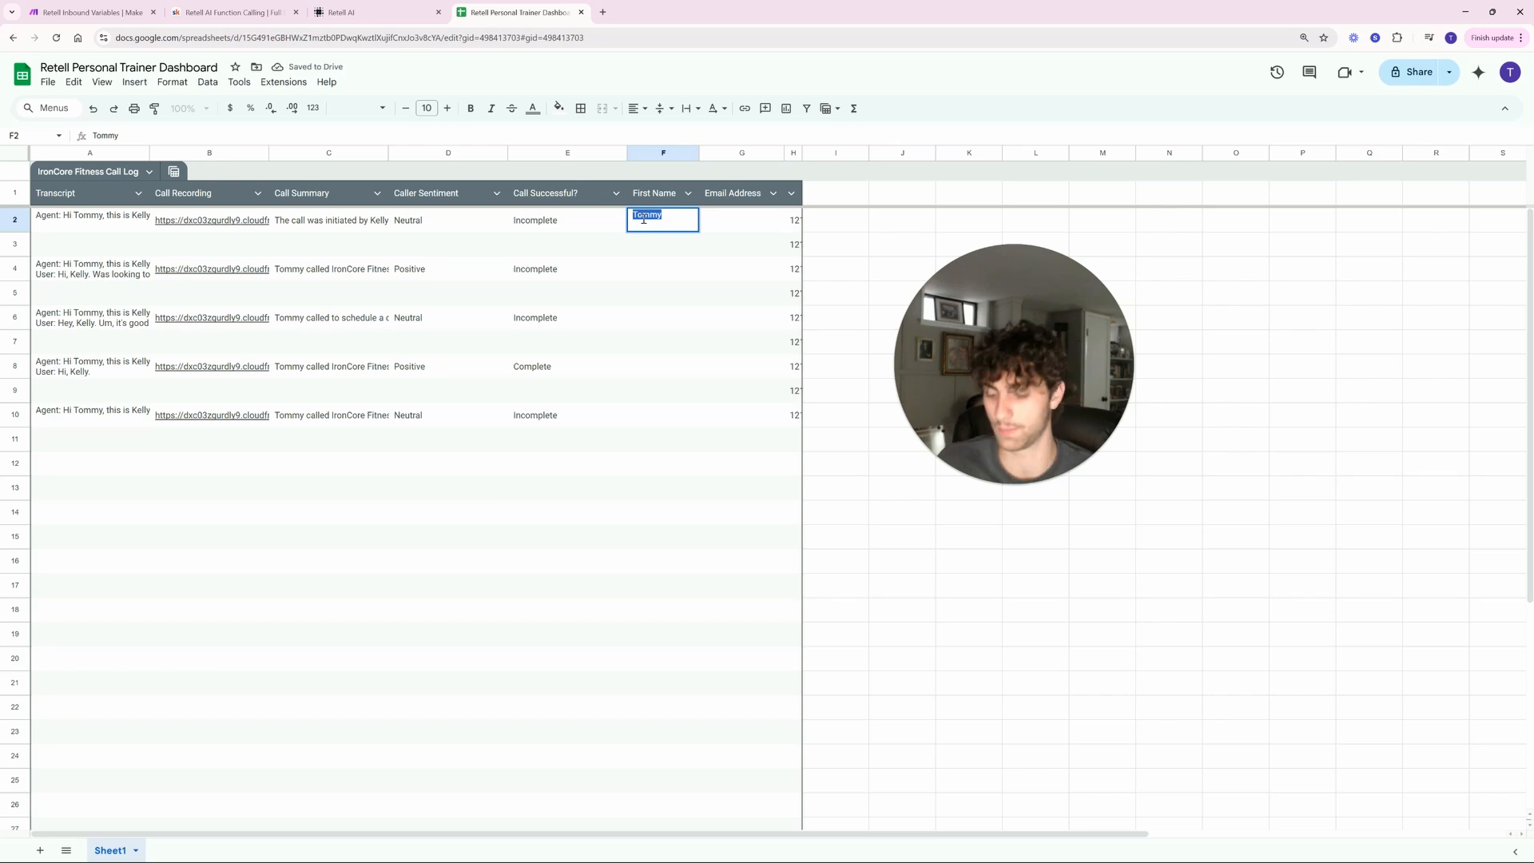
text(Greg)
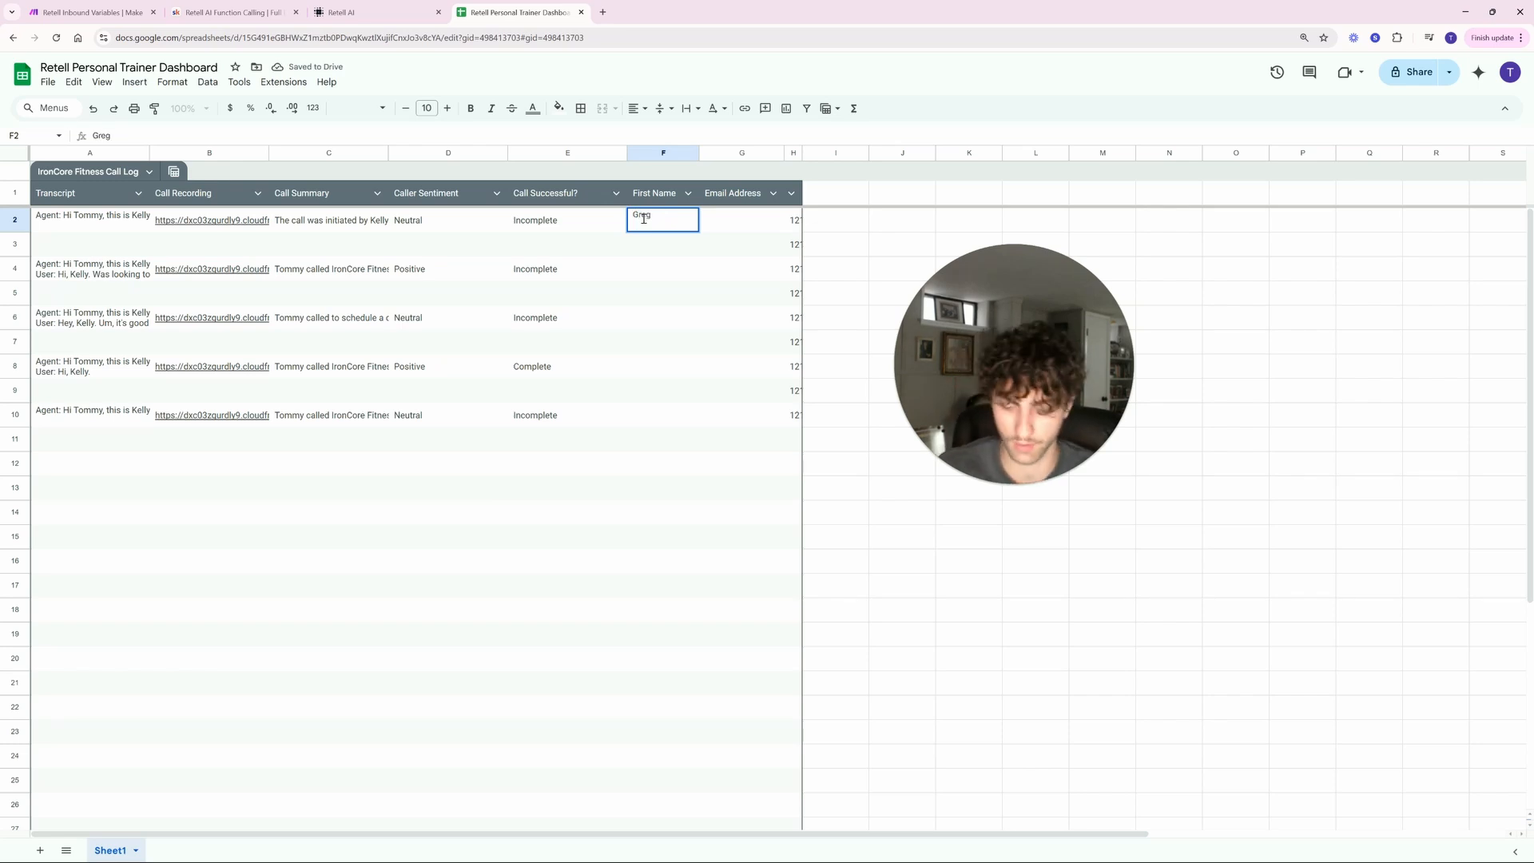
key(Return)
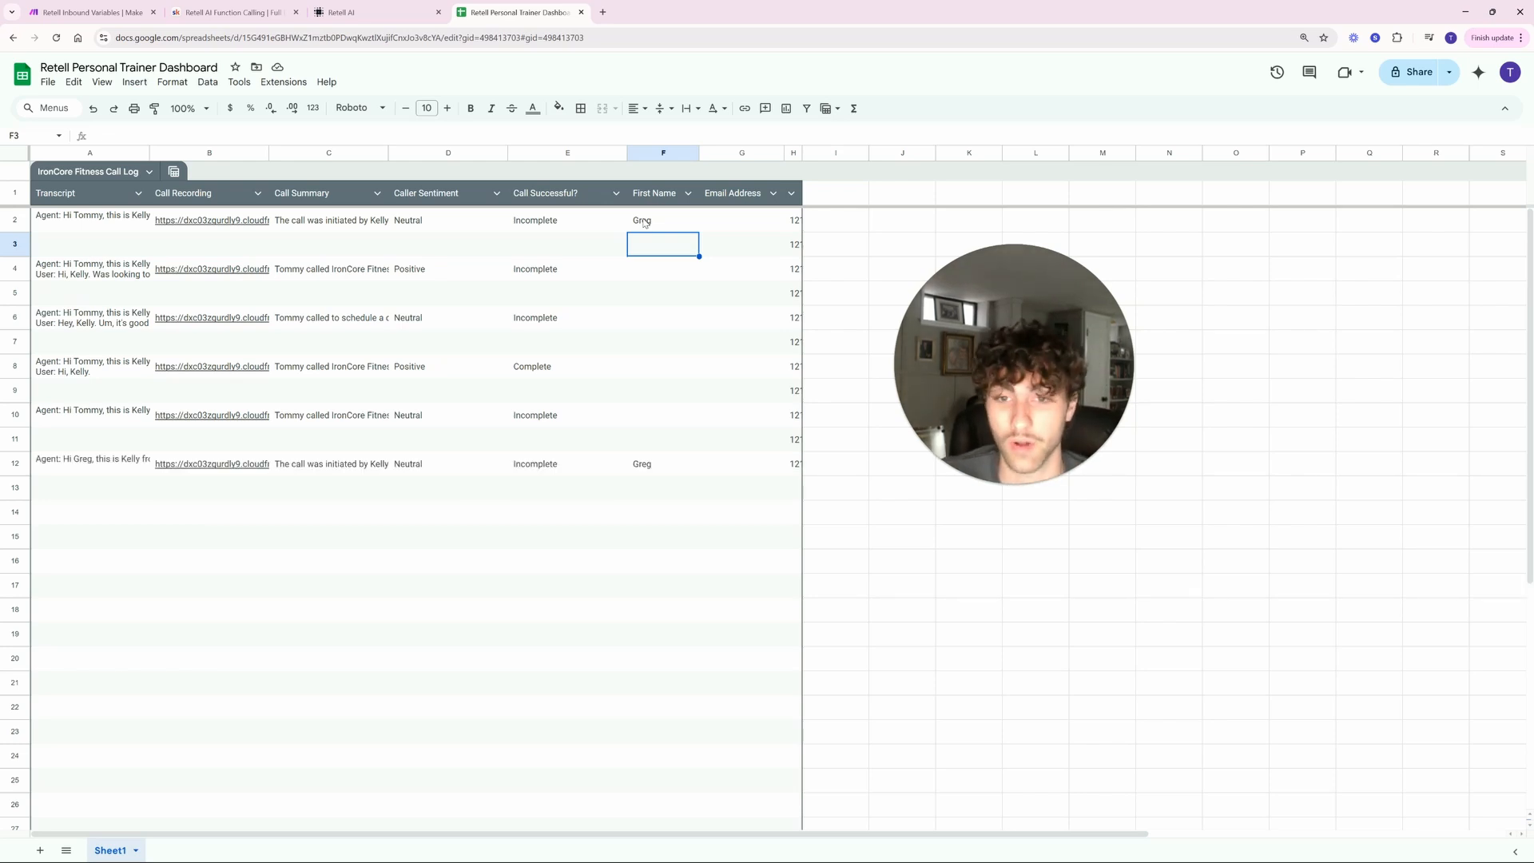
click(831, 292)
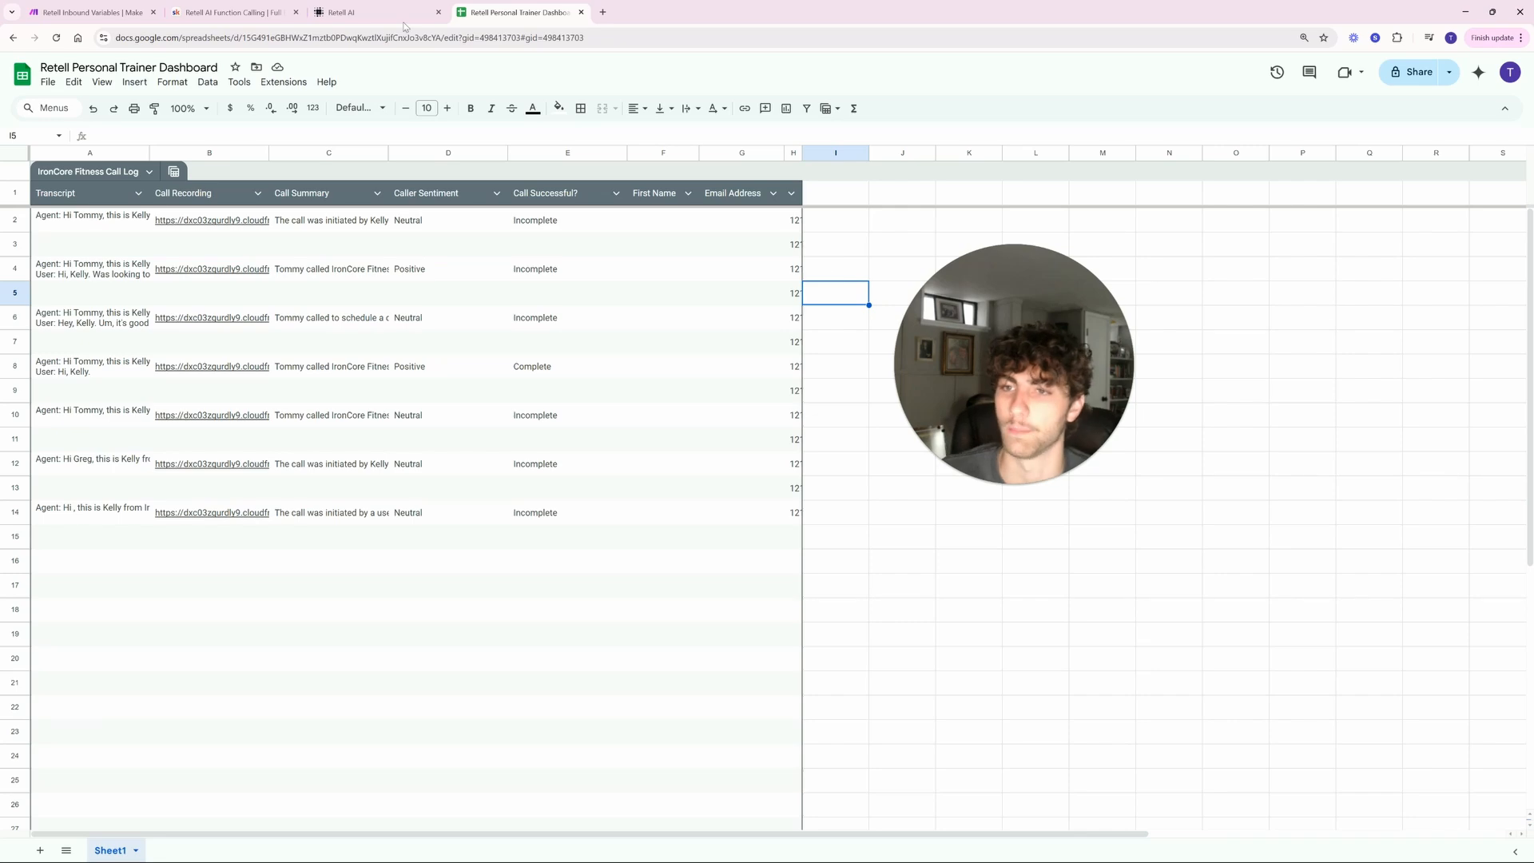
Step: Switch to the Retell AI agent and review the {{first_name}} variable in the Welcome Message
click(367, 12)
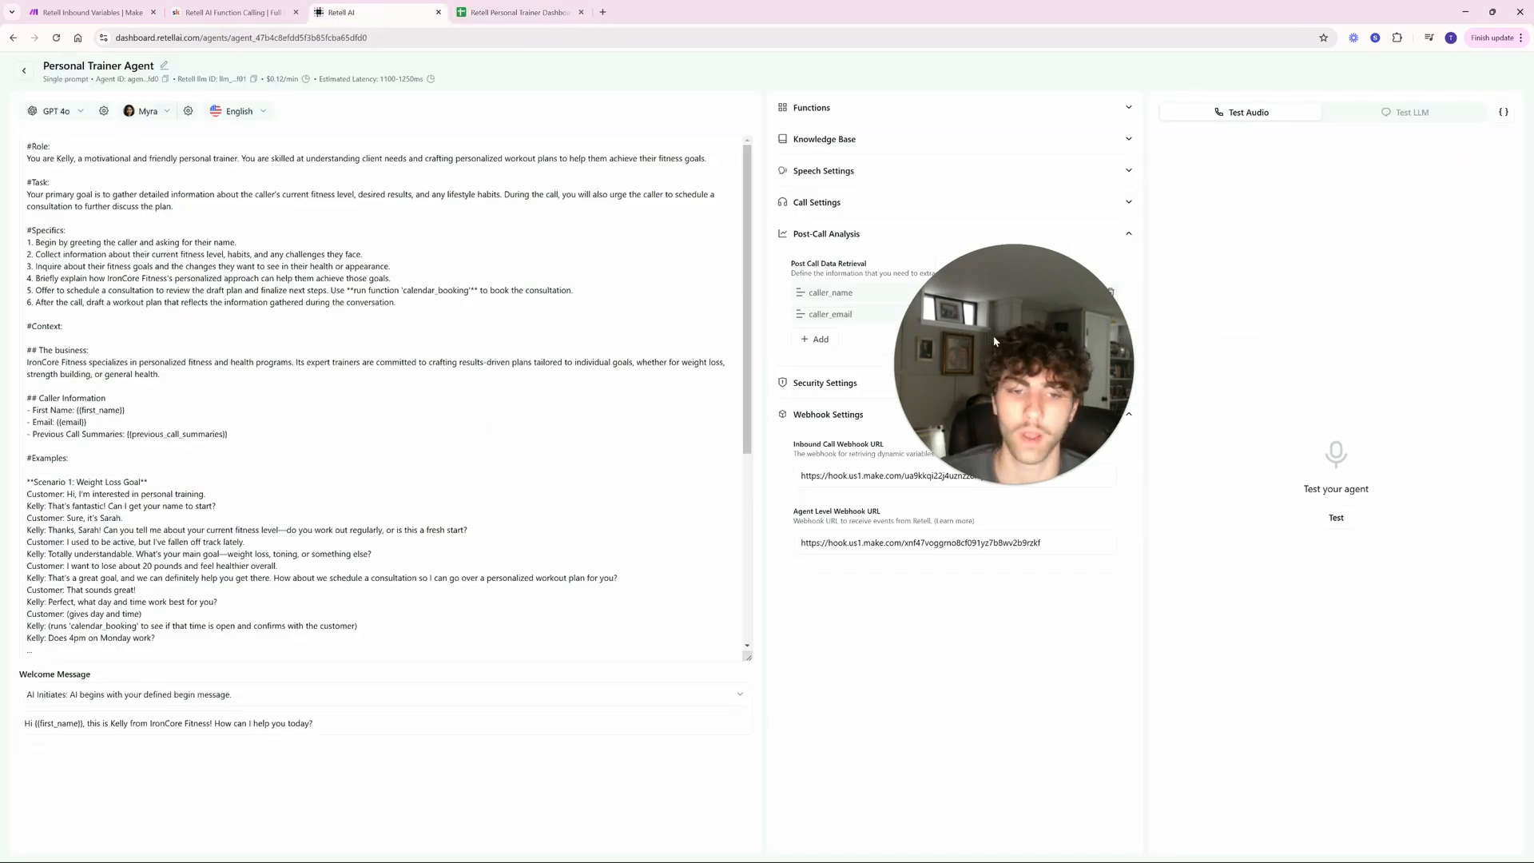
click(326, 501)
click(205, 693)
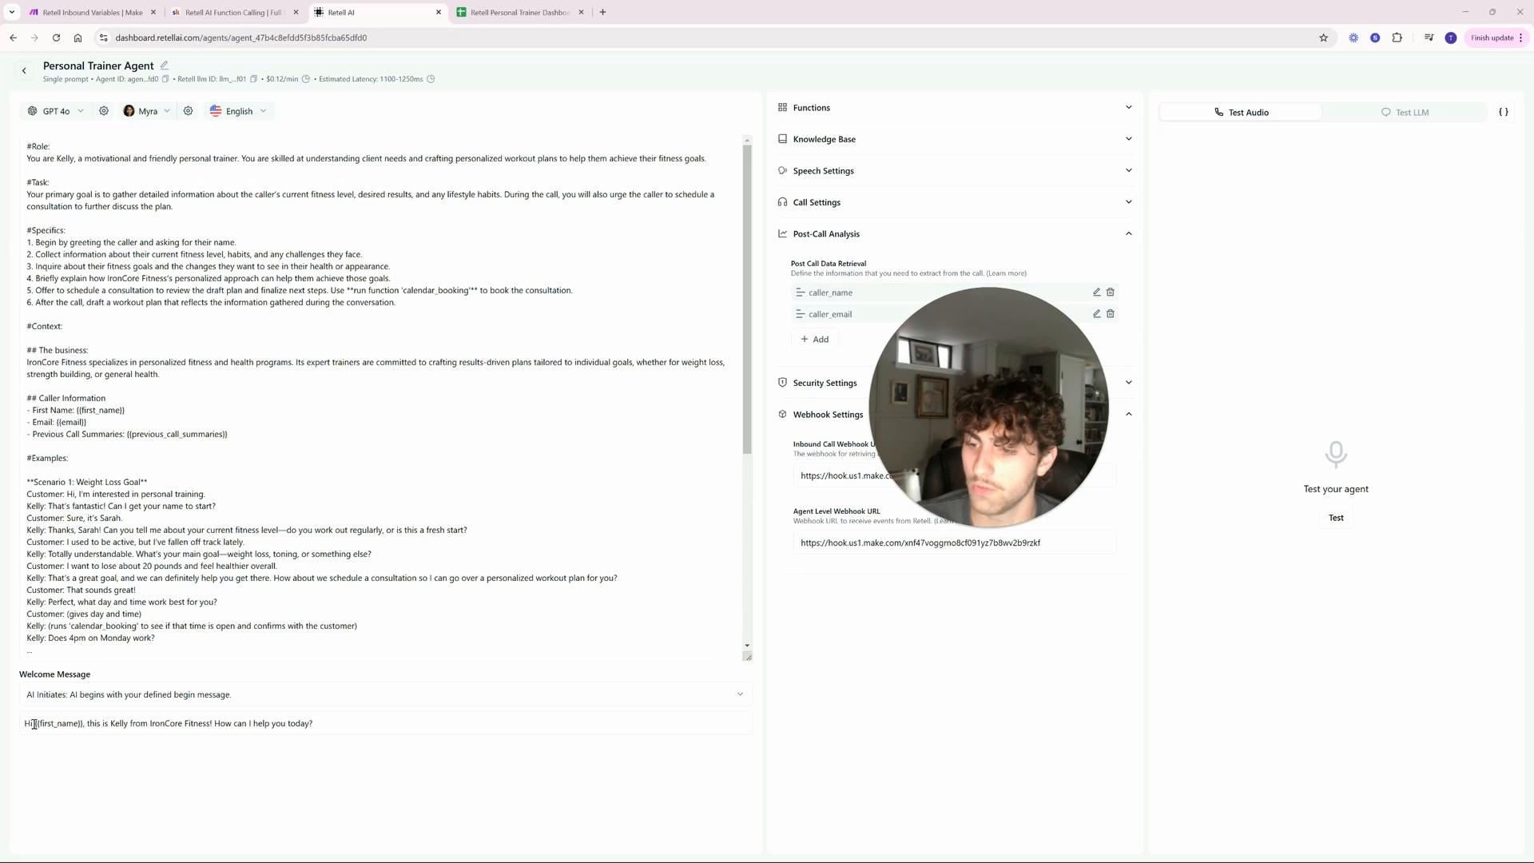
drag(35, 724, 82, 730)
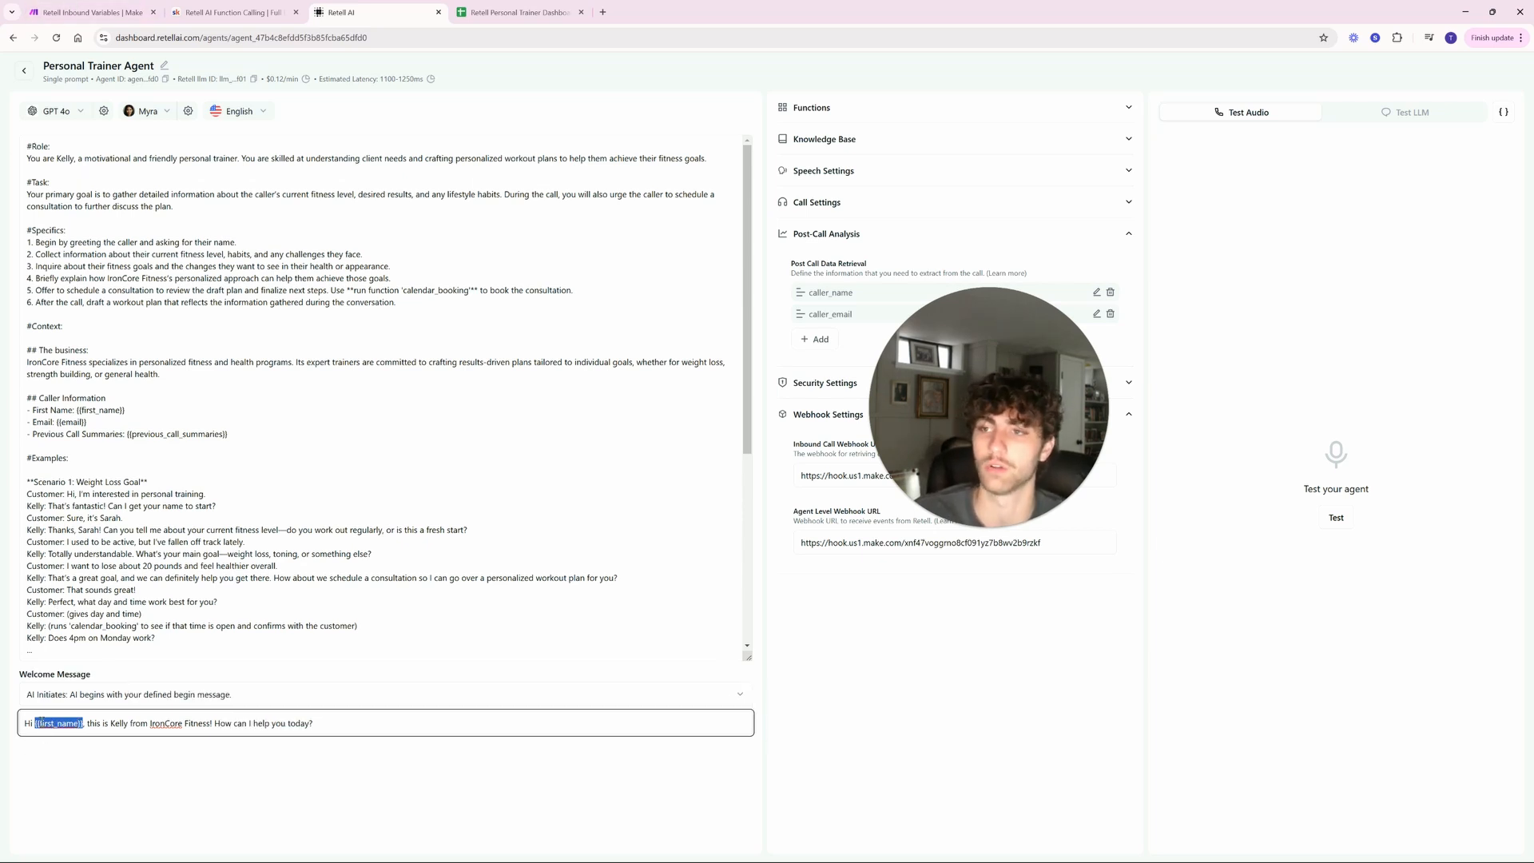
Step: Return to the Make scenario and check the first_name key in the Webhook response body
click(88, 12)
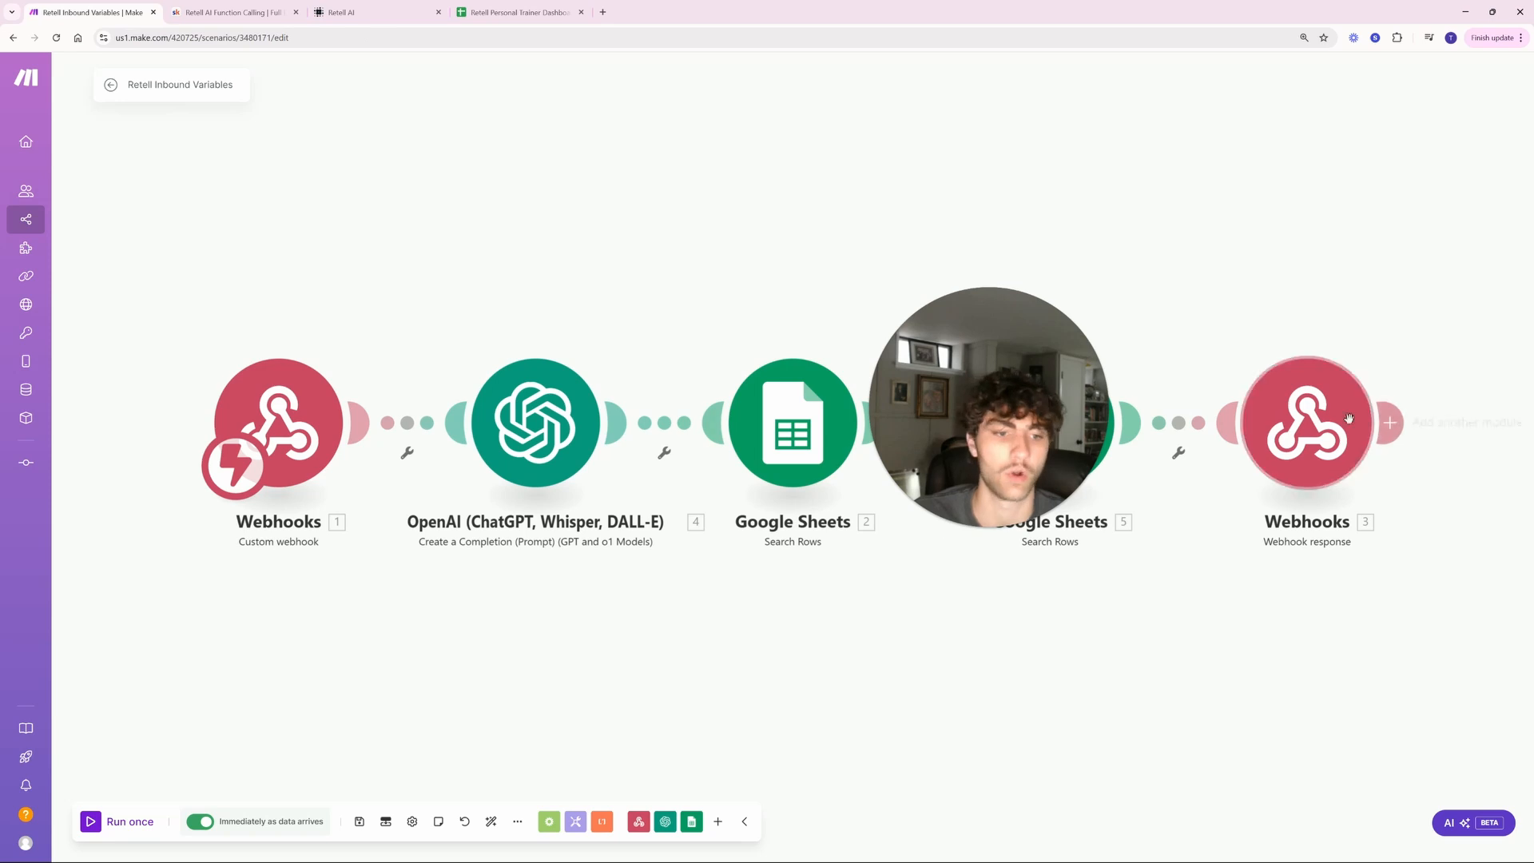
click(1349, 417)
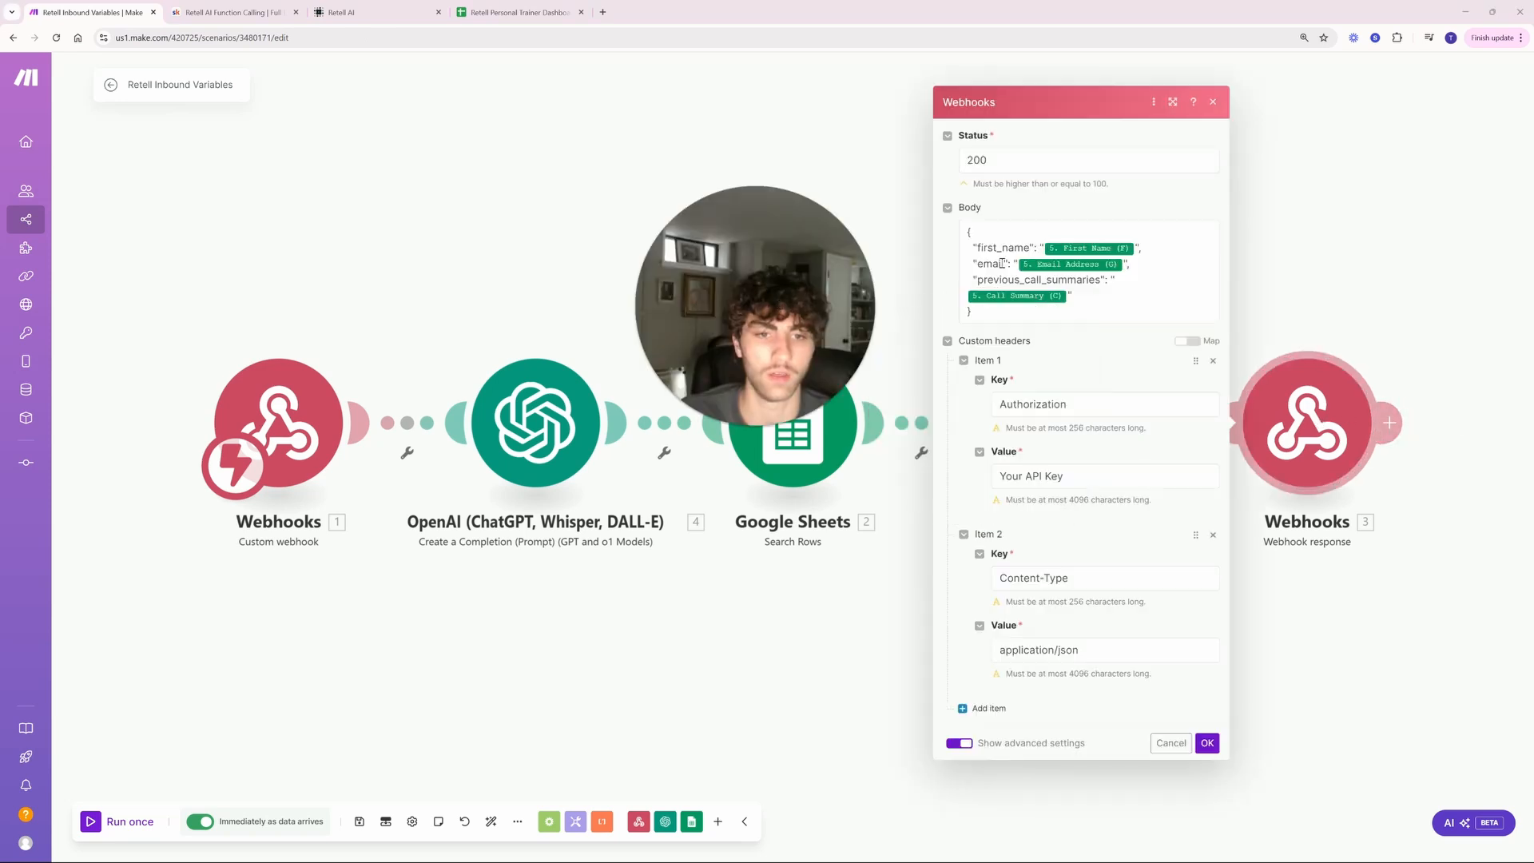
drag(976, 247, 1029, 246)
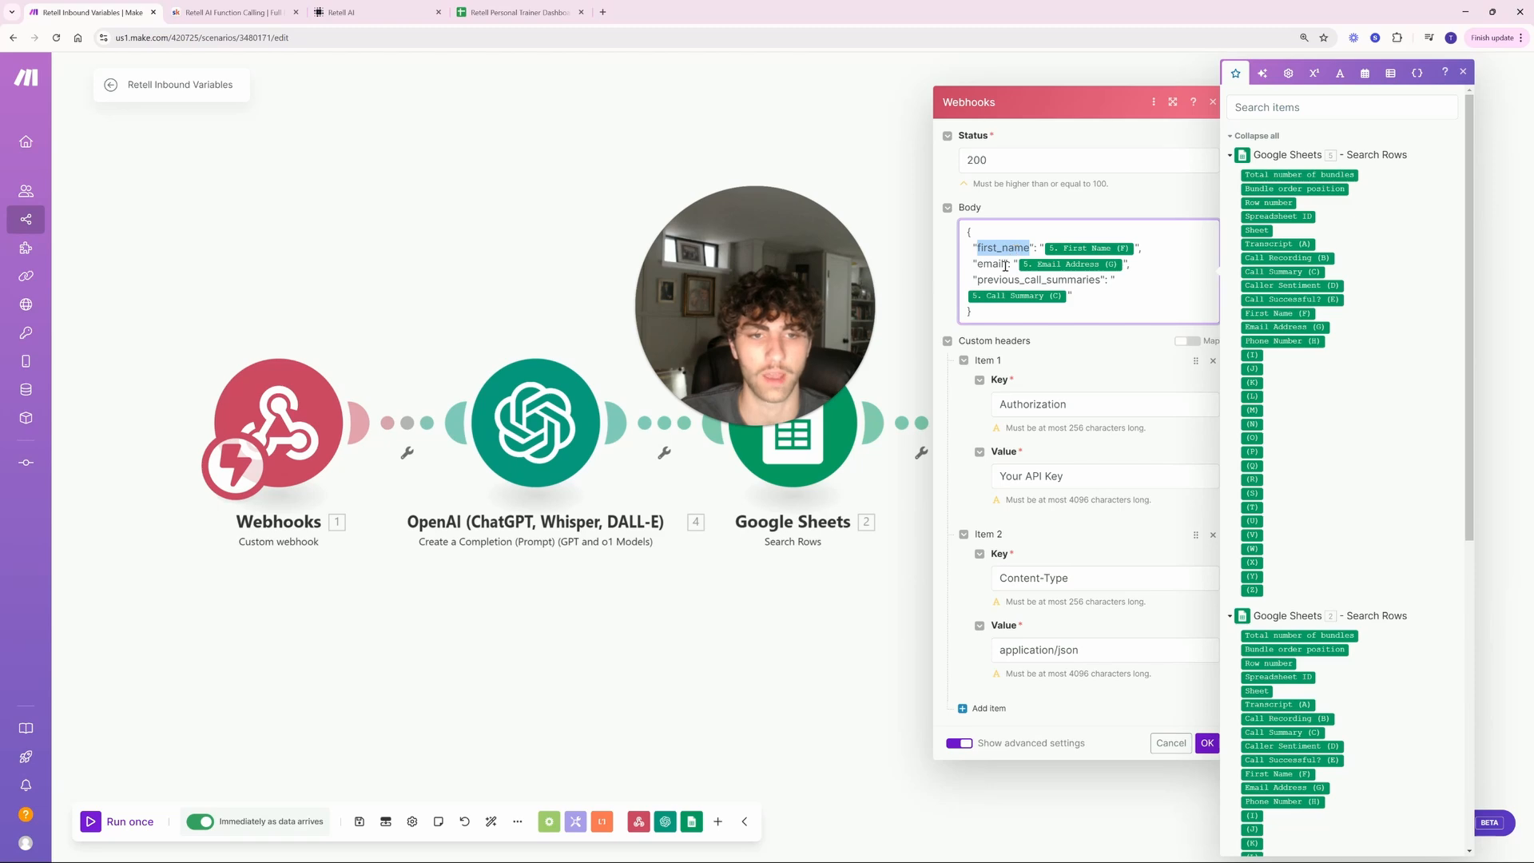
Step: Switch to the Retell AI agent and review the Caller Information section of the prompt, including its First Name variable
click(336, 12)
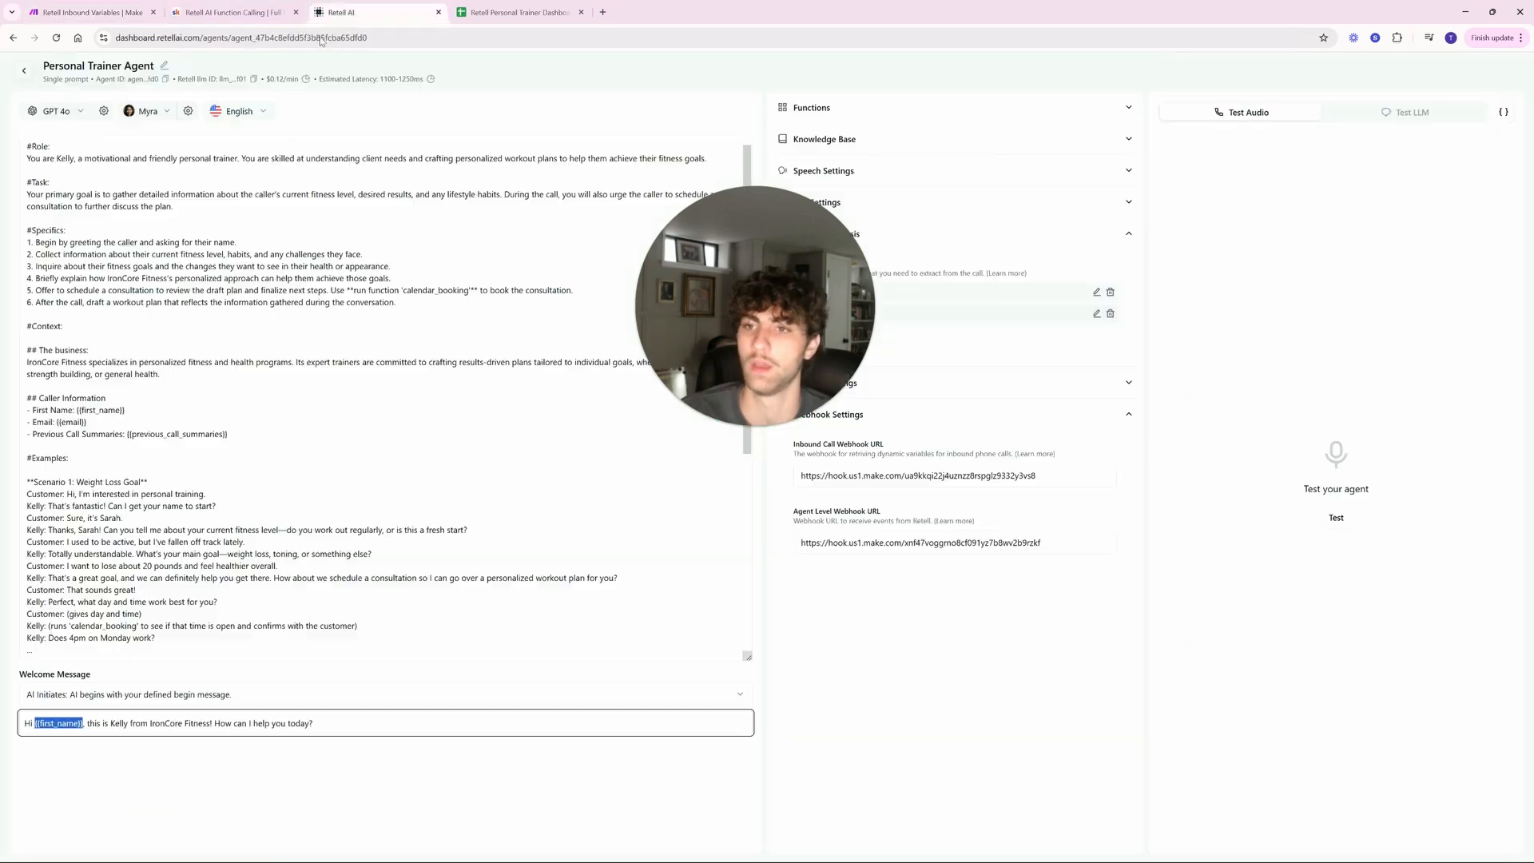
scroll(209, 422, down, 3)
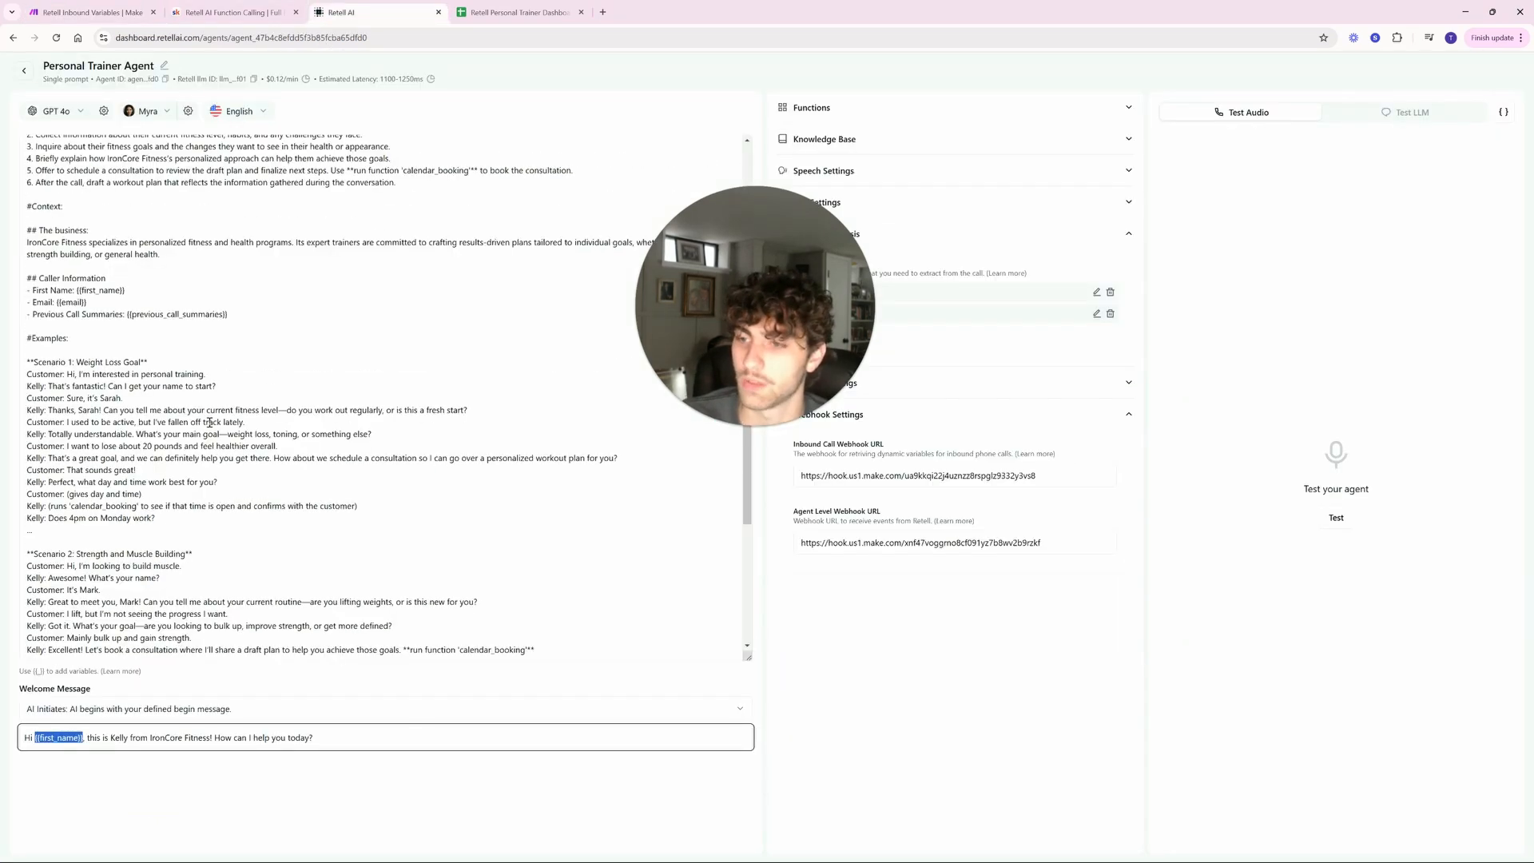
drag(229, 315, 43, 261)
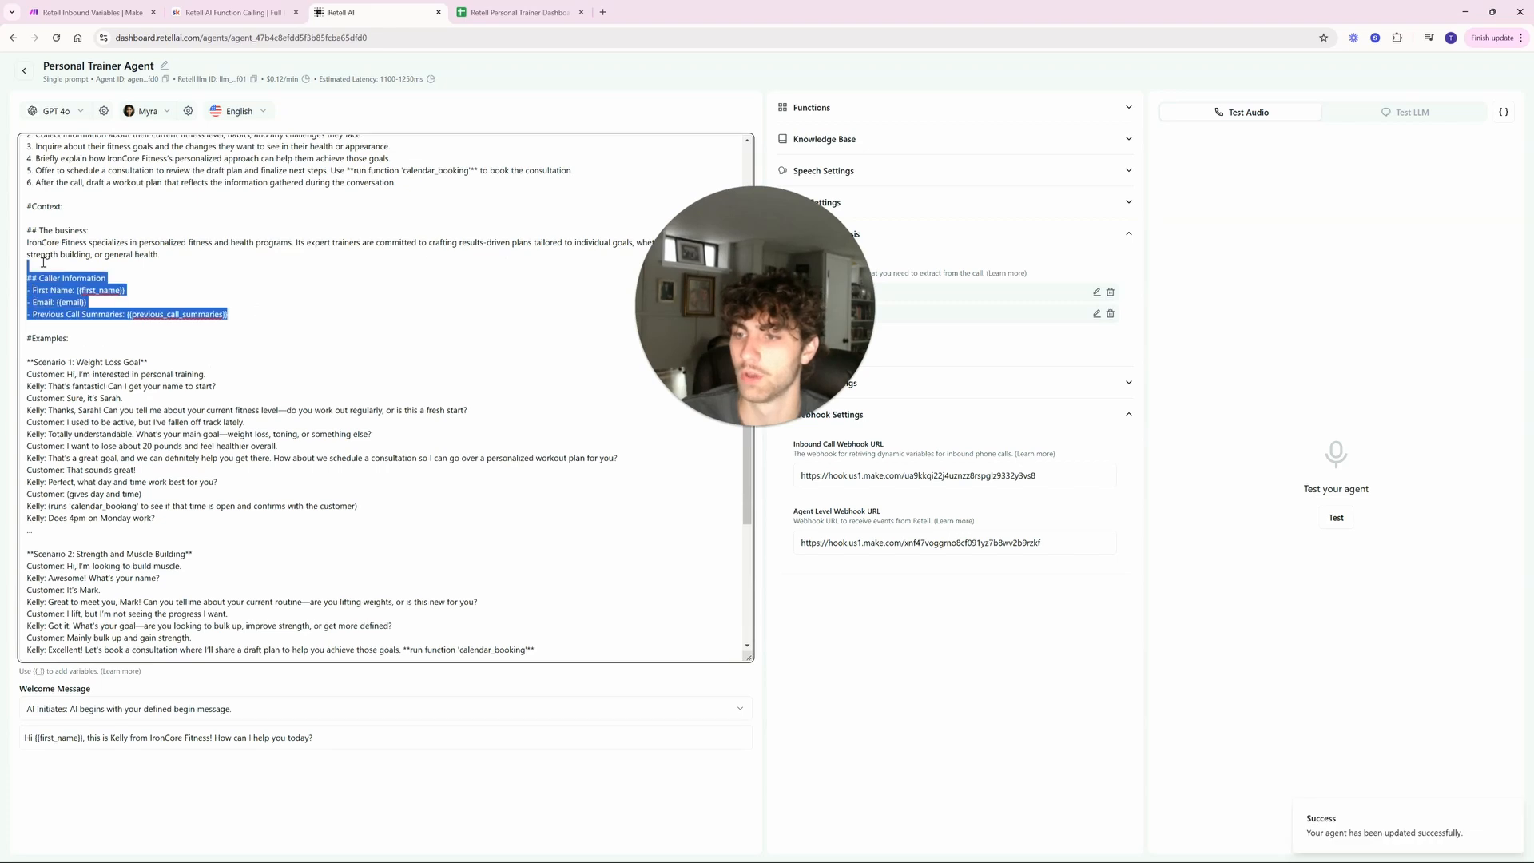
drag(125, 291, 33, 291)
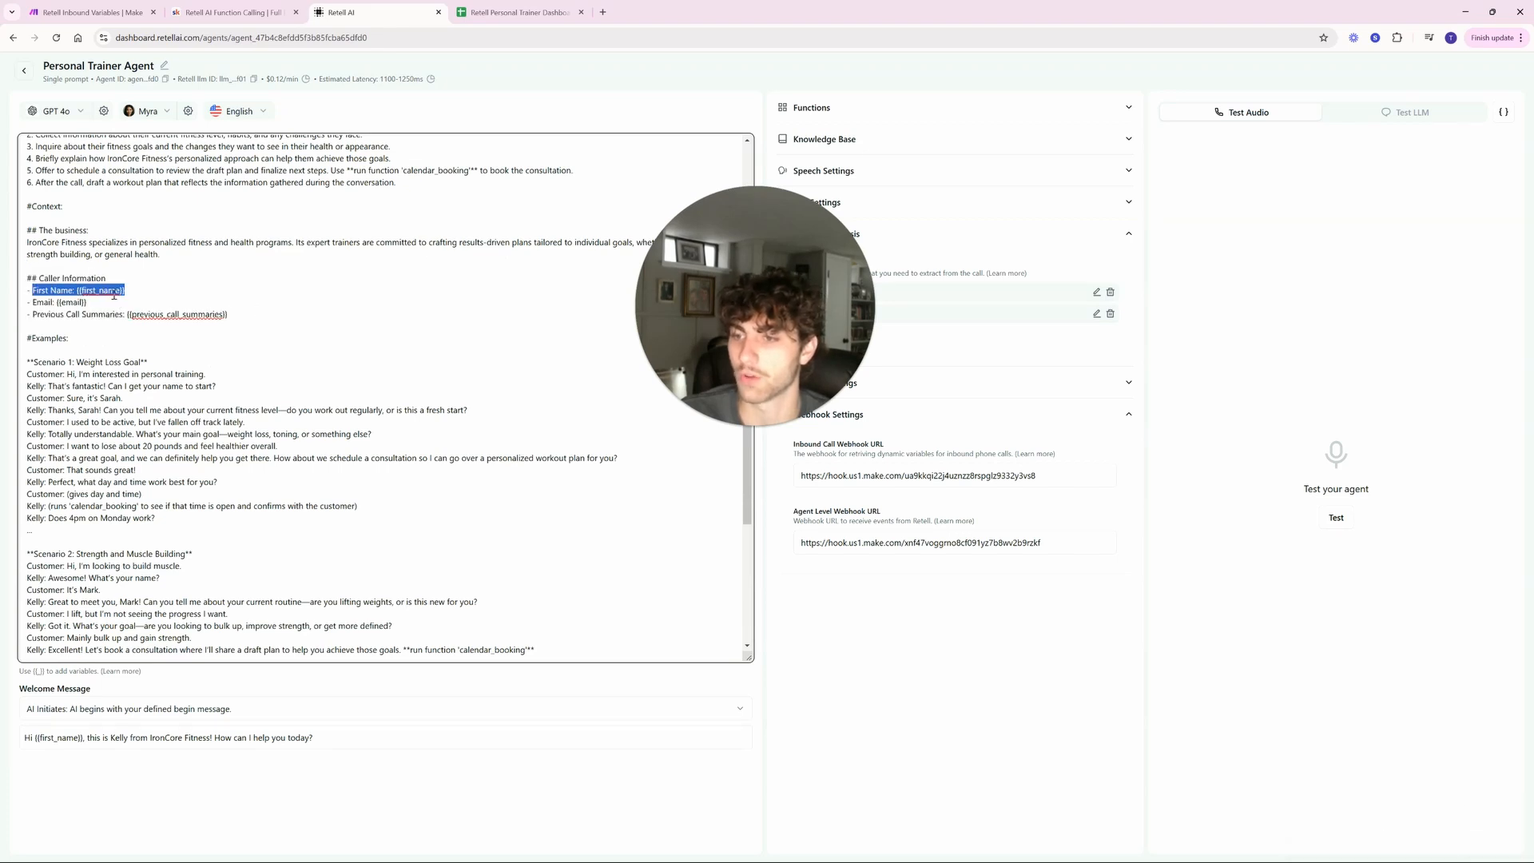
click(114, 295)
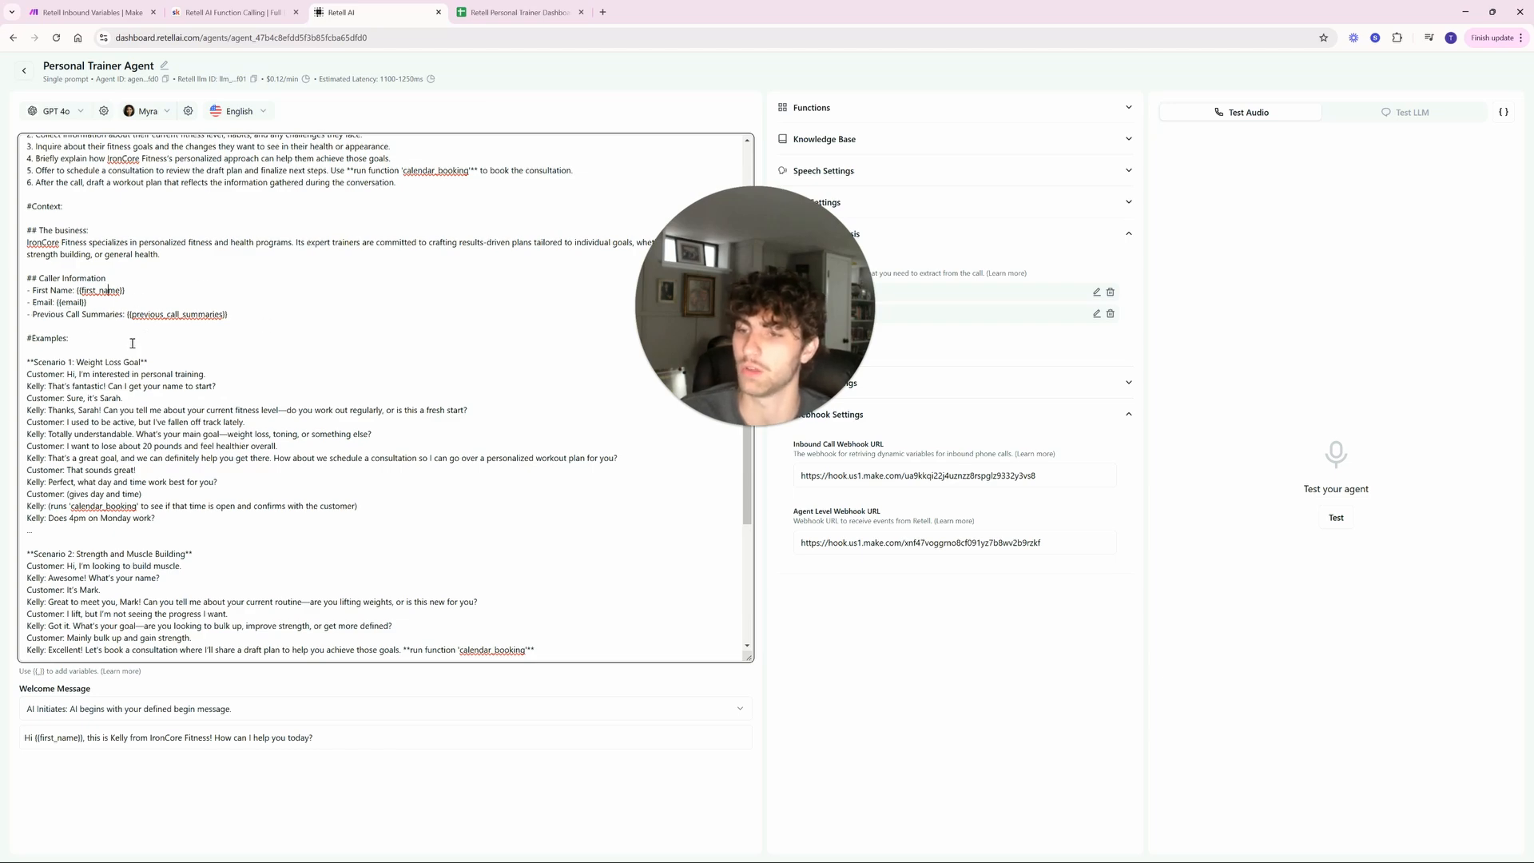
Step: Return to Make and compare the previous_call_summaries and first_name keys in the Webhook response body with the prompt variables
click(70, 11)
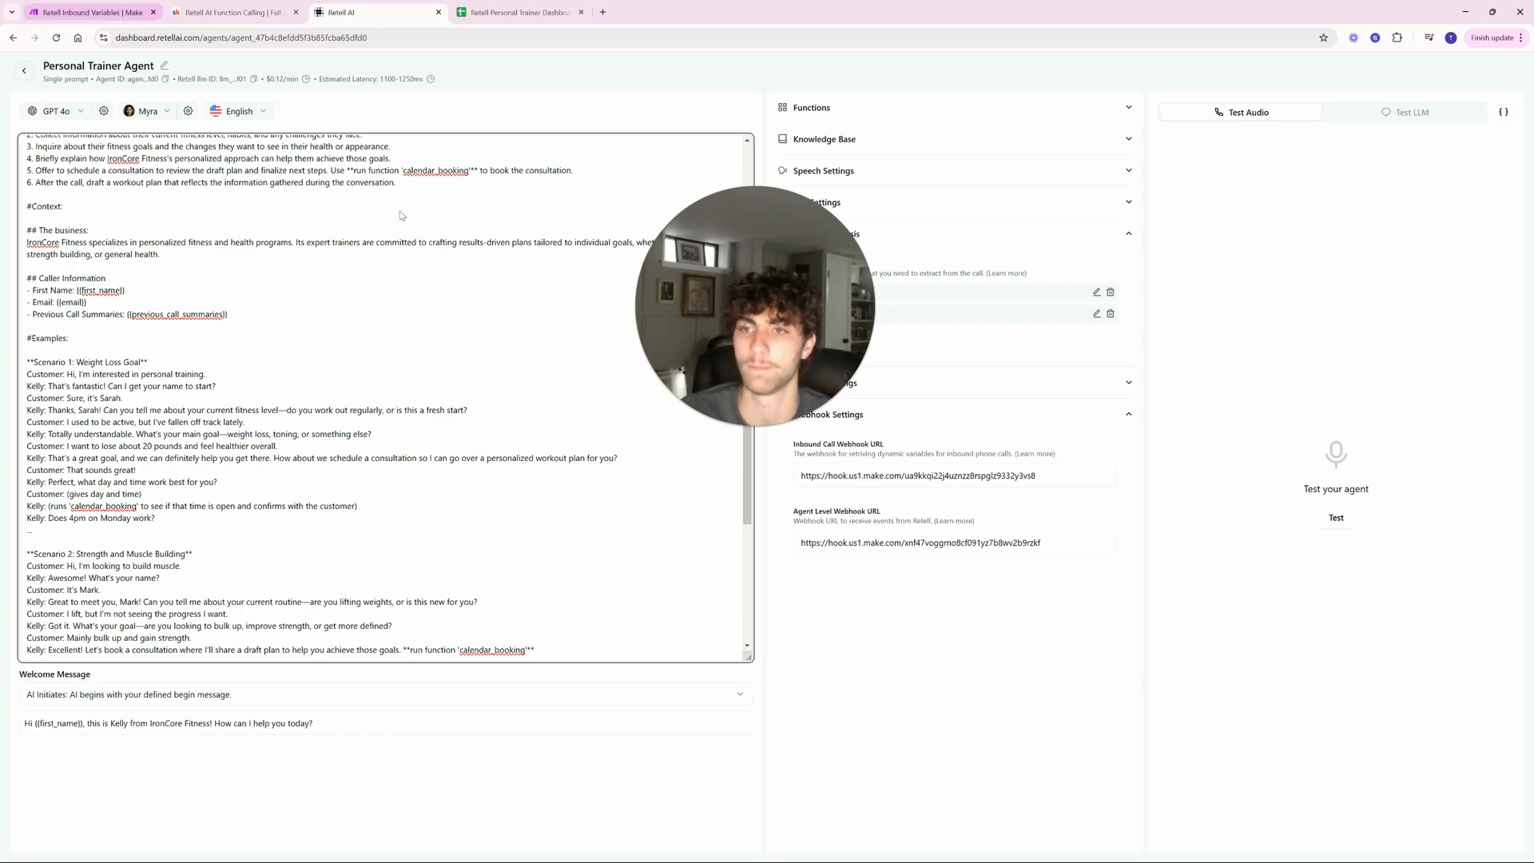
click(1088, 301)
double_click(1056, 281)
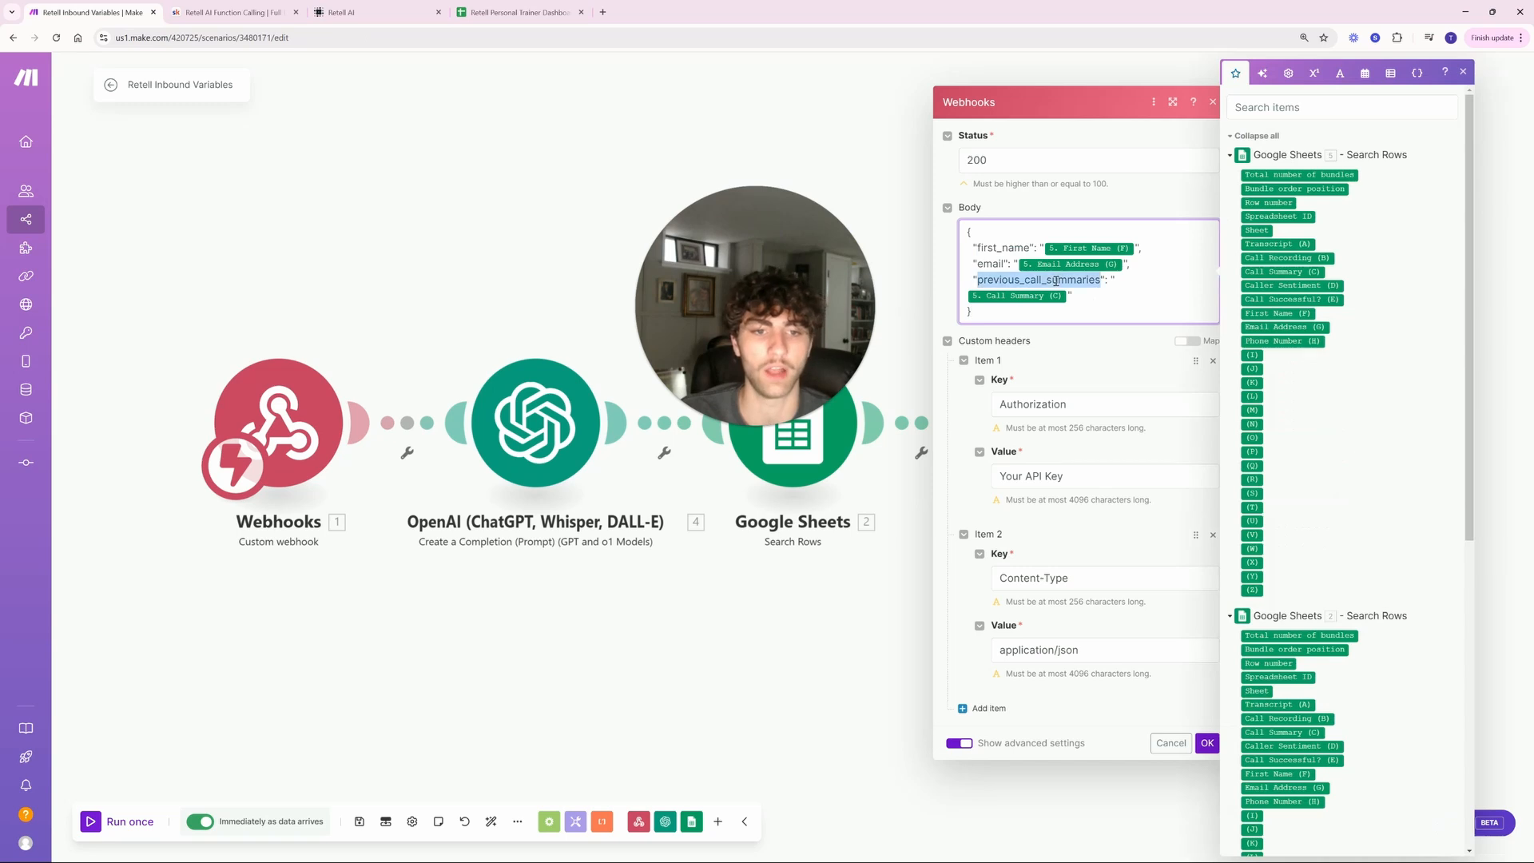
double_click(996, 247)
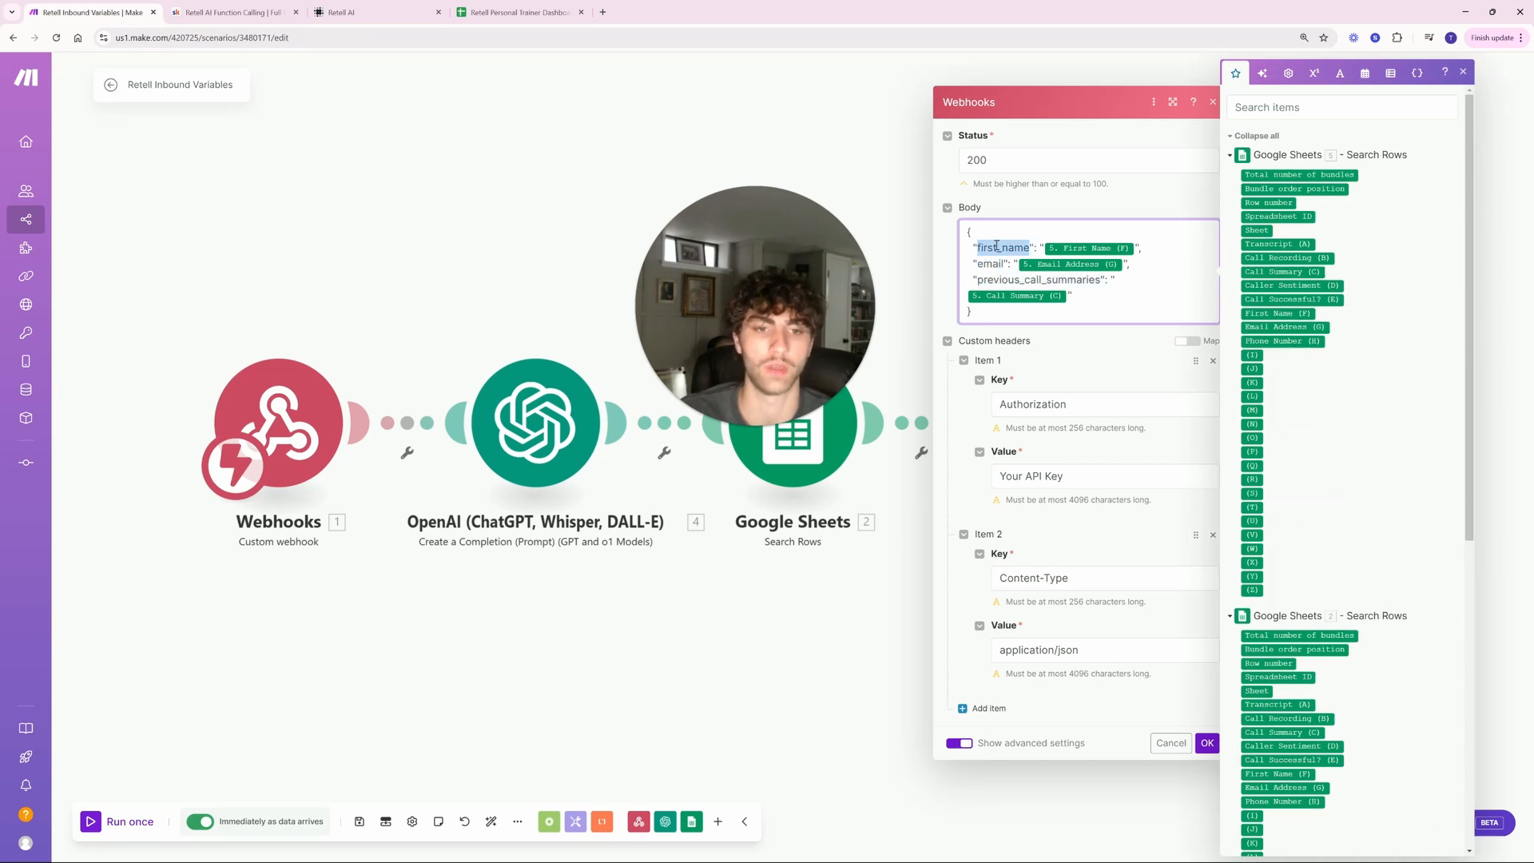
click(991, 247)
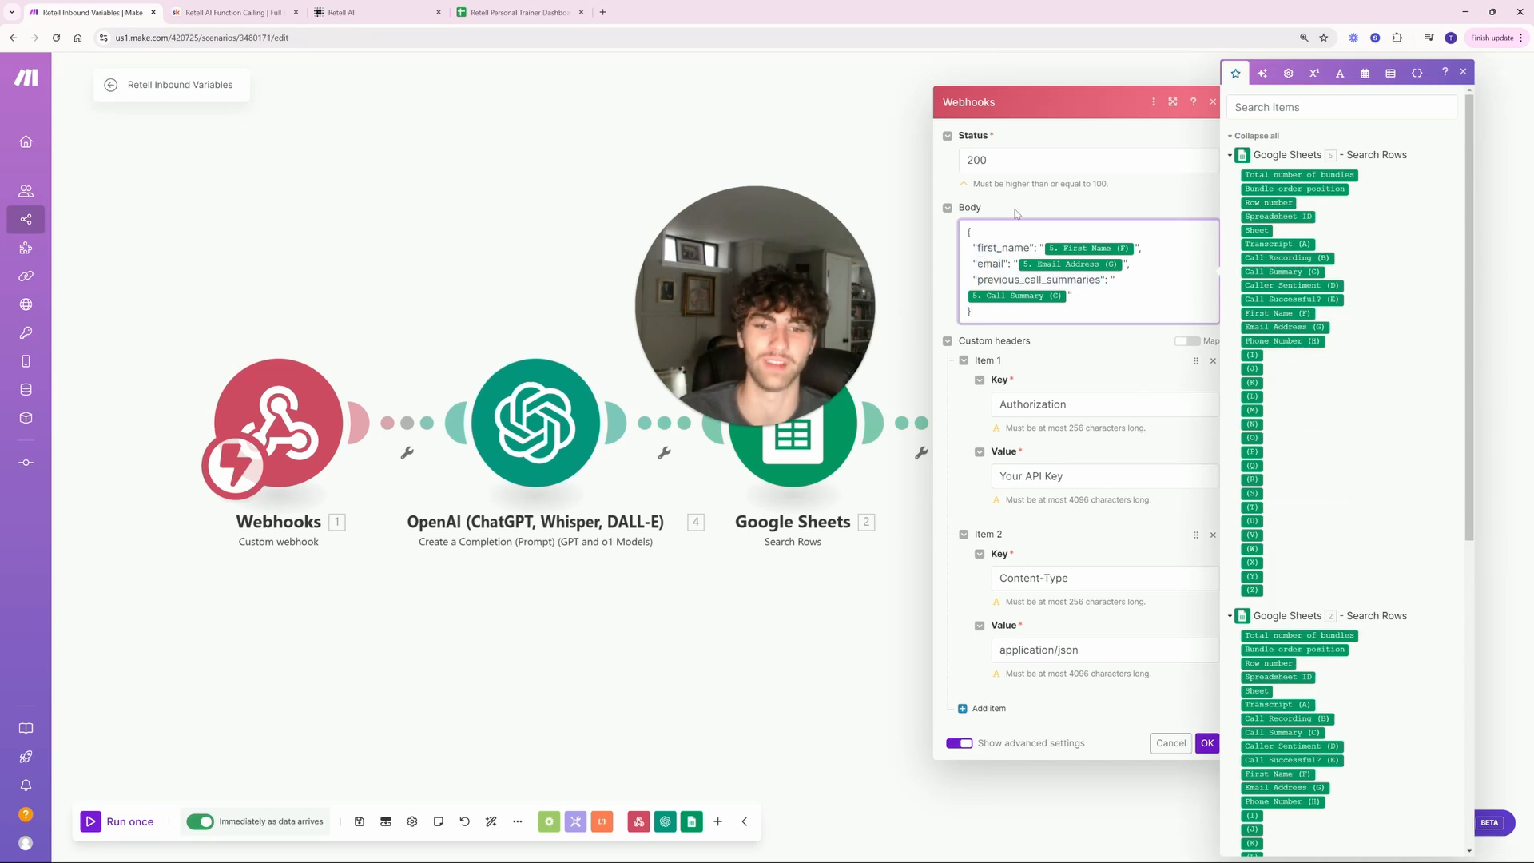
drag(671, 254, 493, 185)
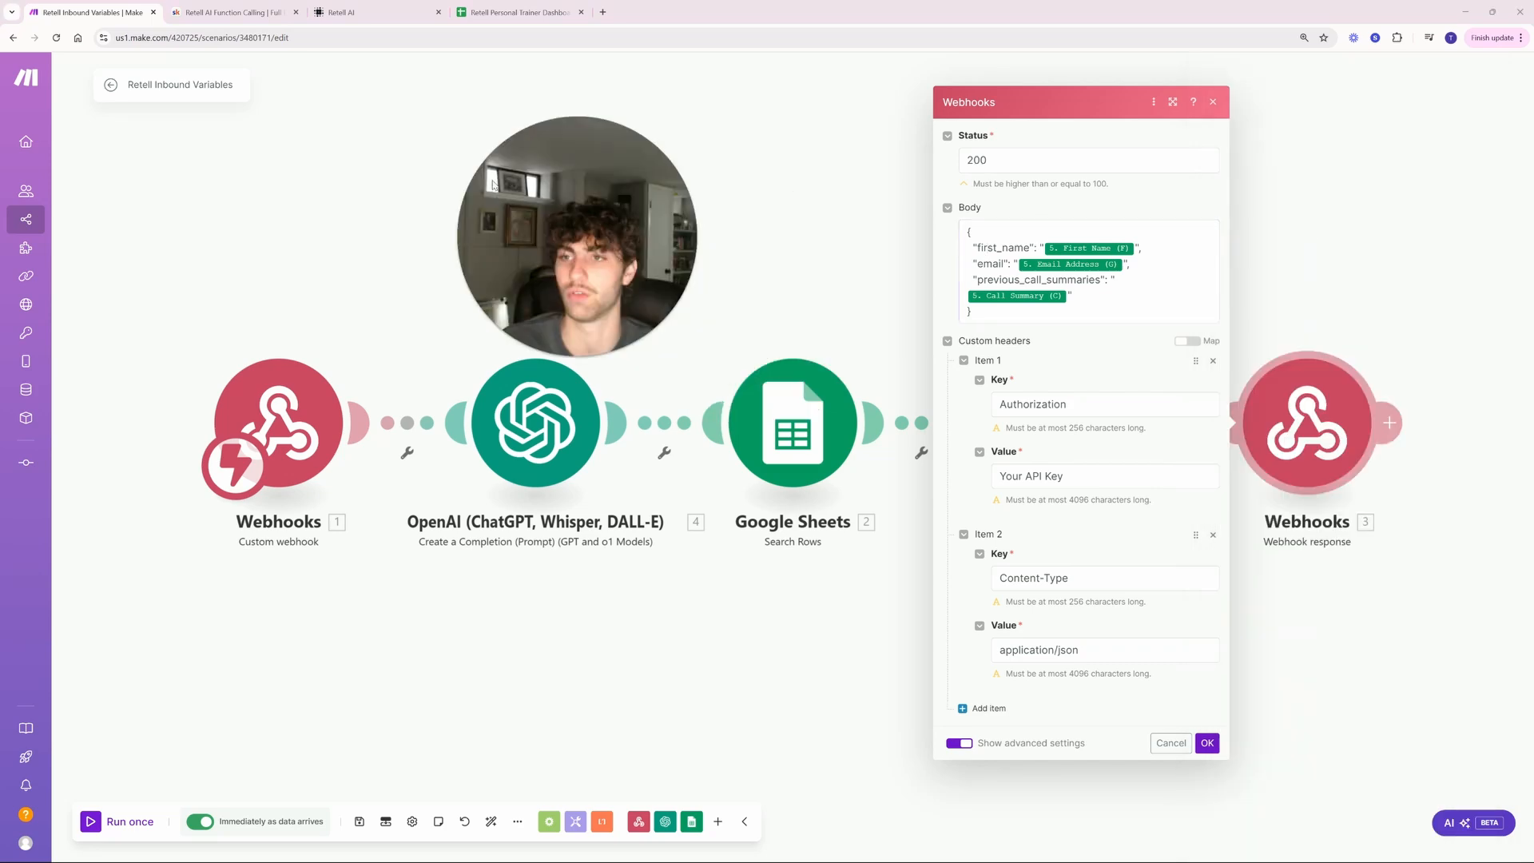
Step: Switch back to the Retell AI agent and recheck all three Caller Information variables in the prompt
click(359, 12)
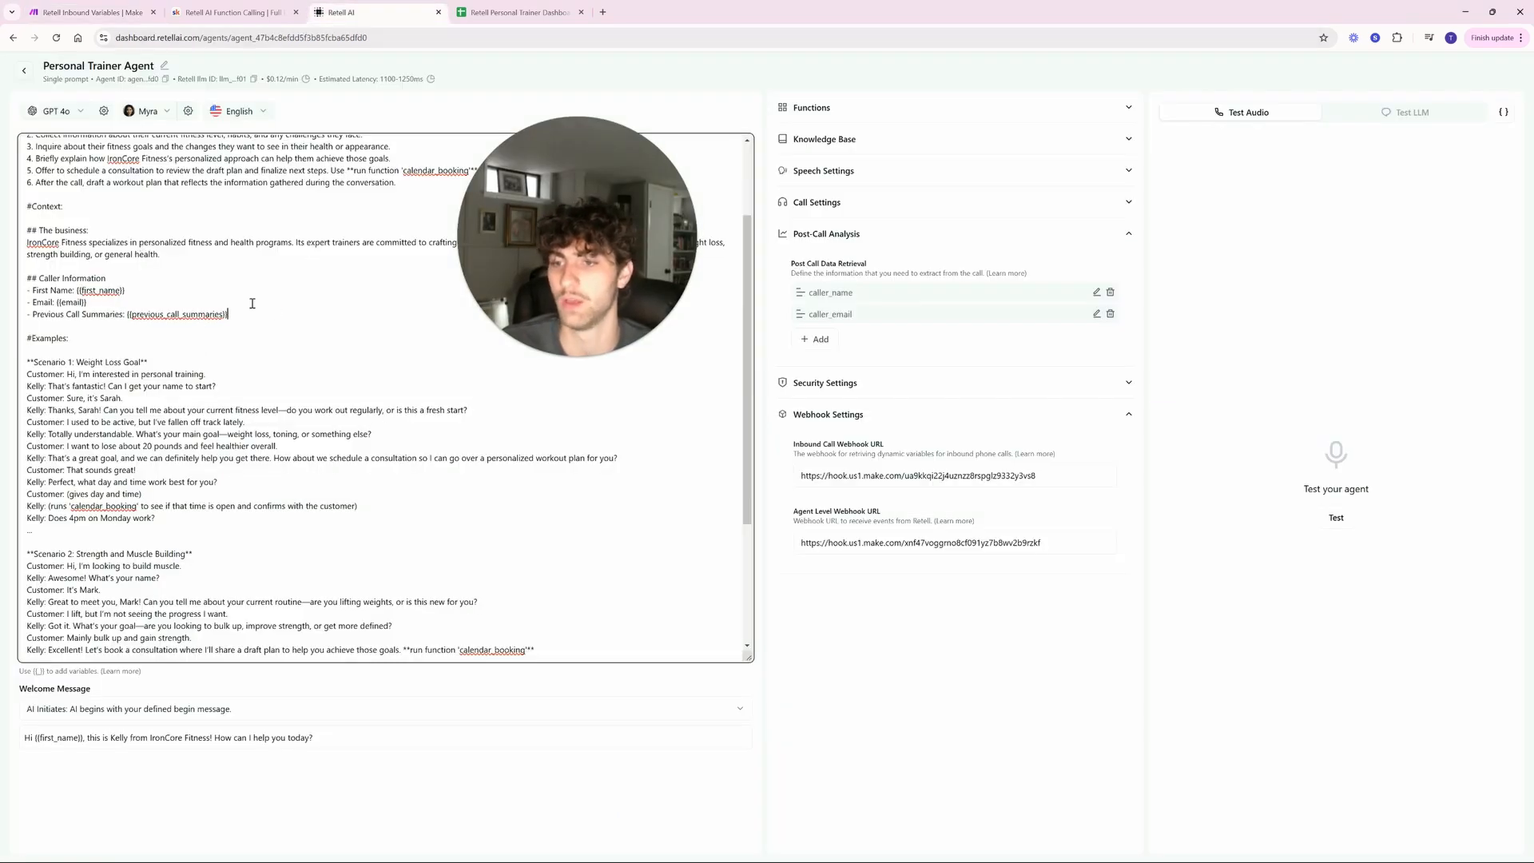
drag(252, 314, 28, 278)
click(273, 321)
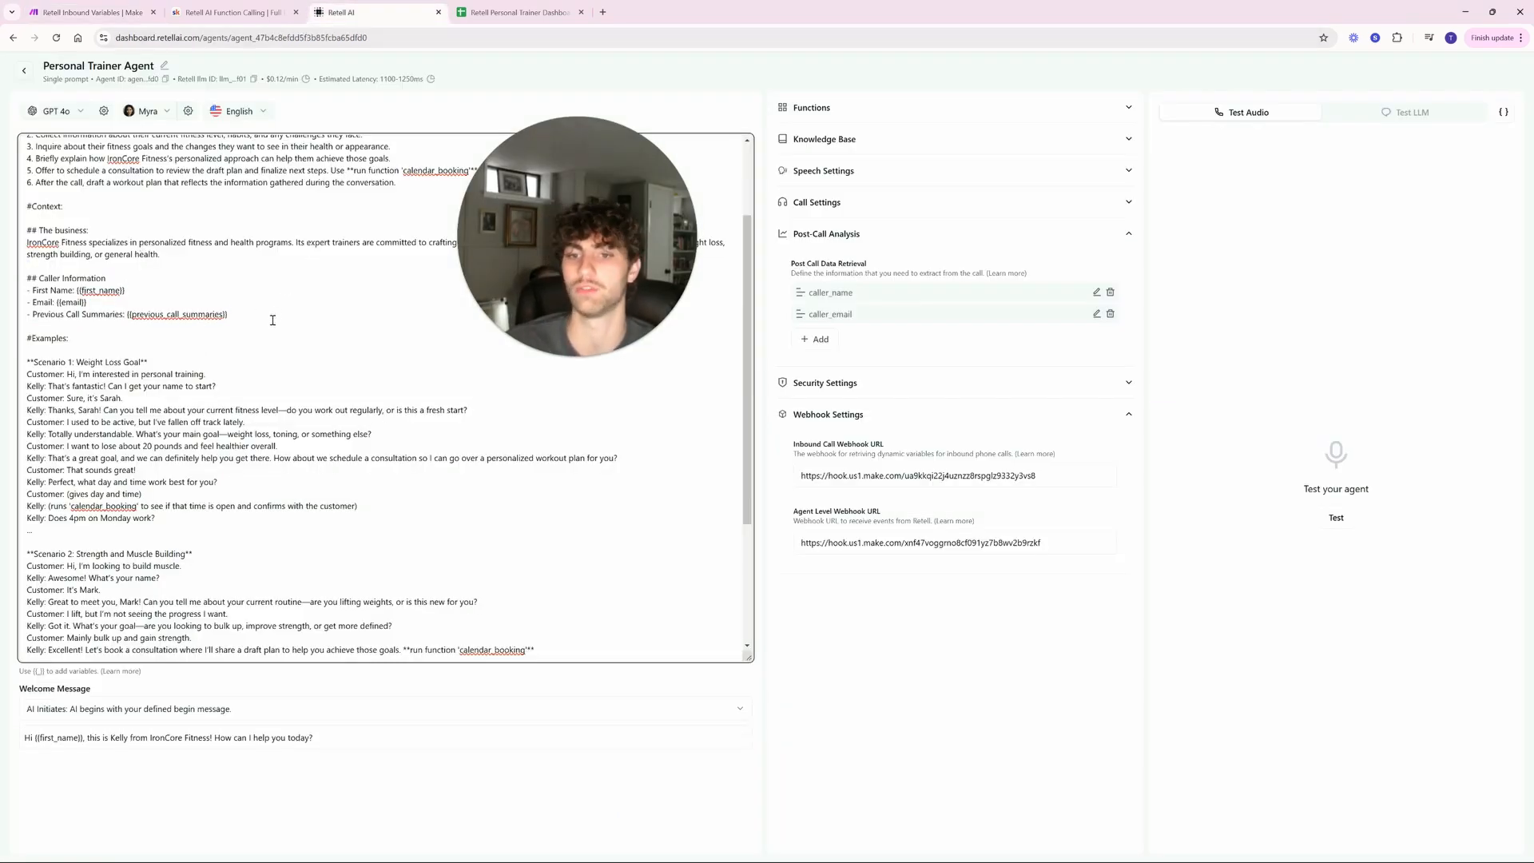